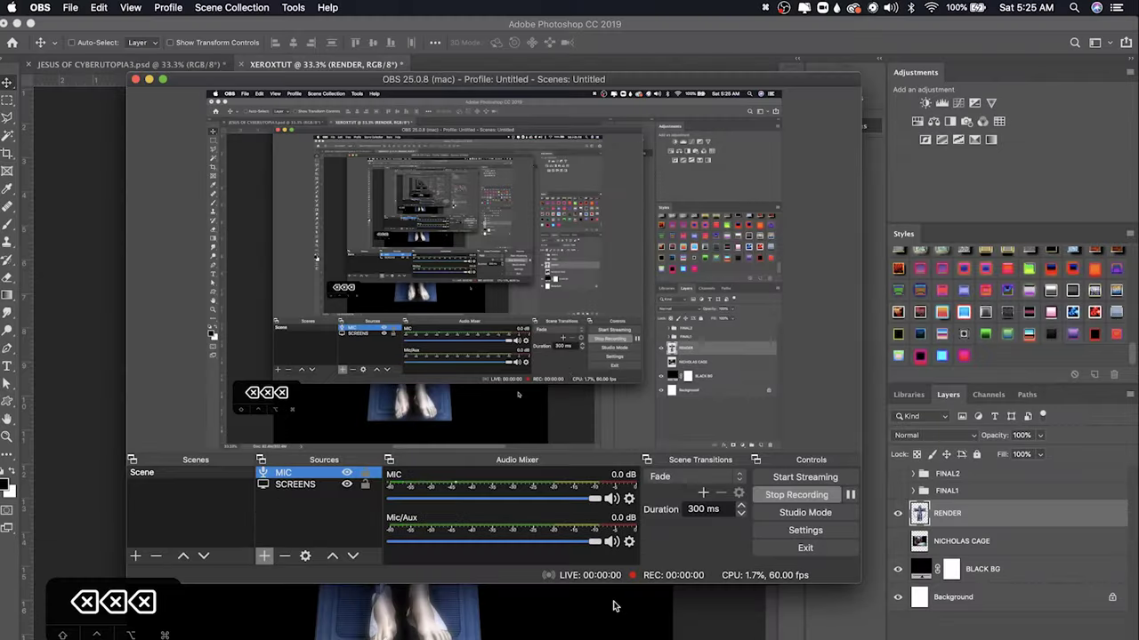
Bring the Photoshop XEROXTUT document with the cyborg-on-a-cross render to the front.
{"action": "left_click", "coordinate": [614, 623]}
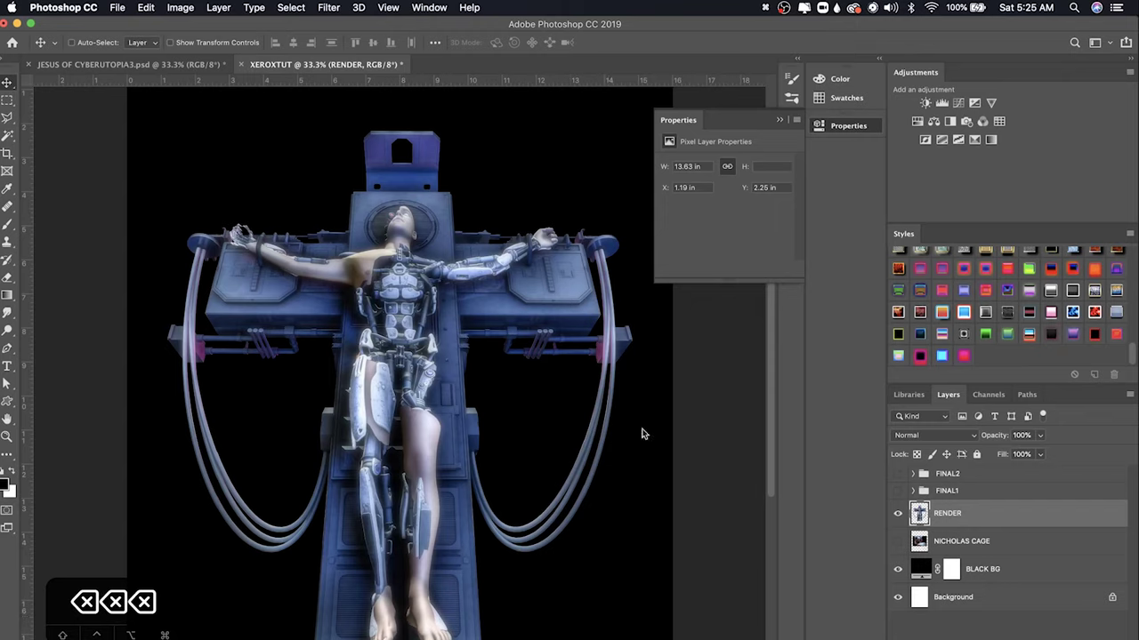
Zoom in and out on the cyborg render, then switch on the FINAL1 photocopy group.
{"action": "key", "text": "super"}
{"action": "key", "text": "super+equal"}
{"action": "key", "text": "super+minus"}
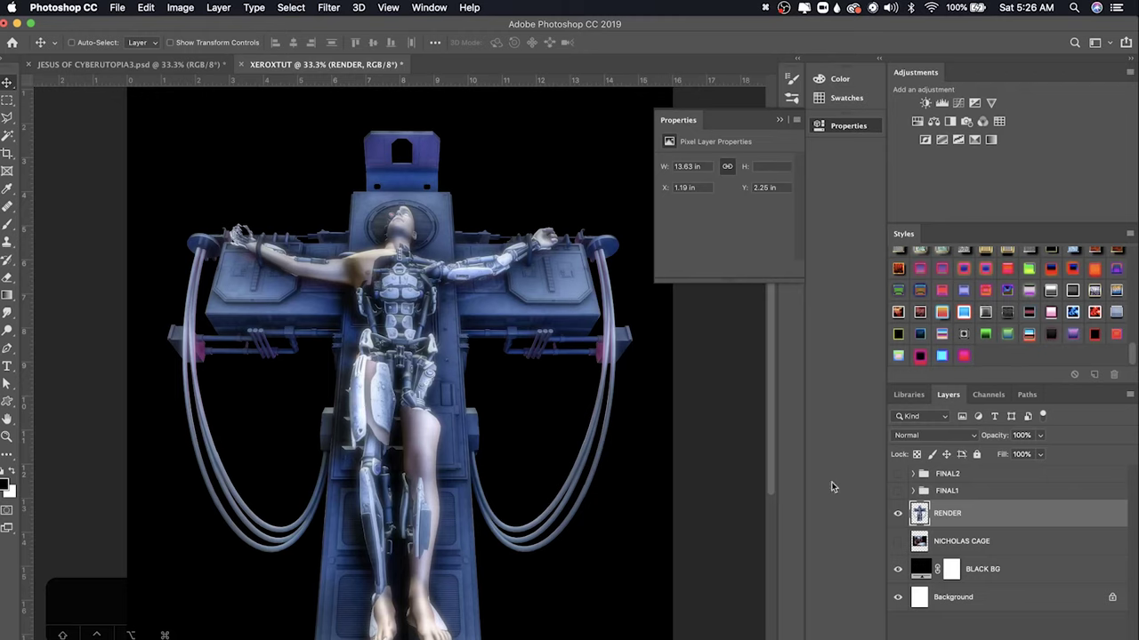
{"action": "left_click", "coordinate": [897, 495]}
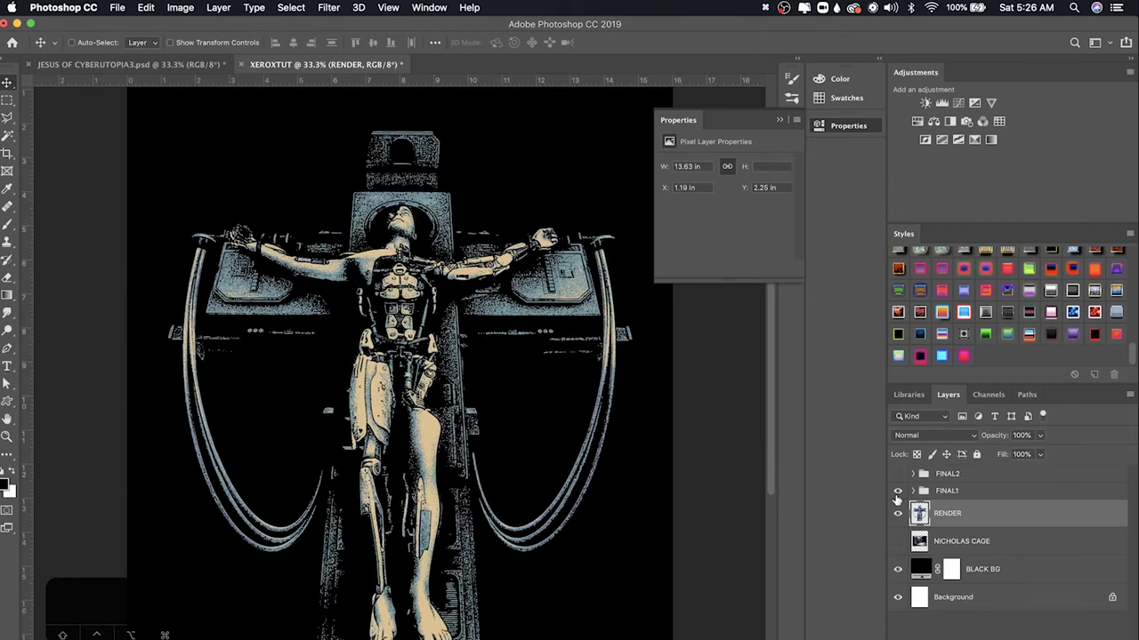
Expand FINAL1 and hide f copy 6 and f copy 5's Color Overlay to inspect the texture.
{"action": "left_click", "coordinate": [912, 491]}
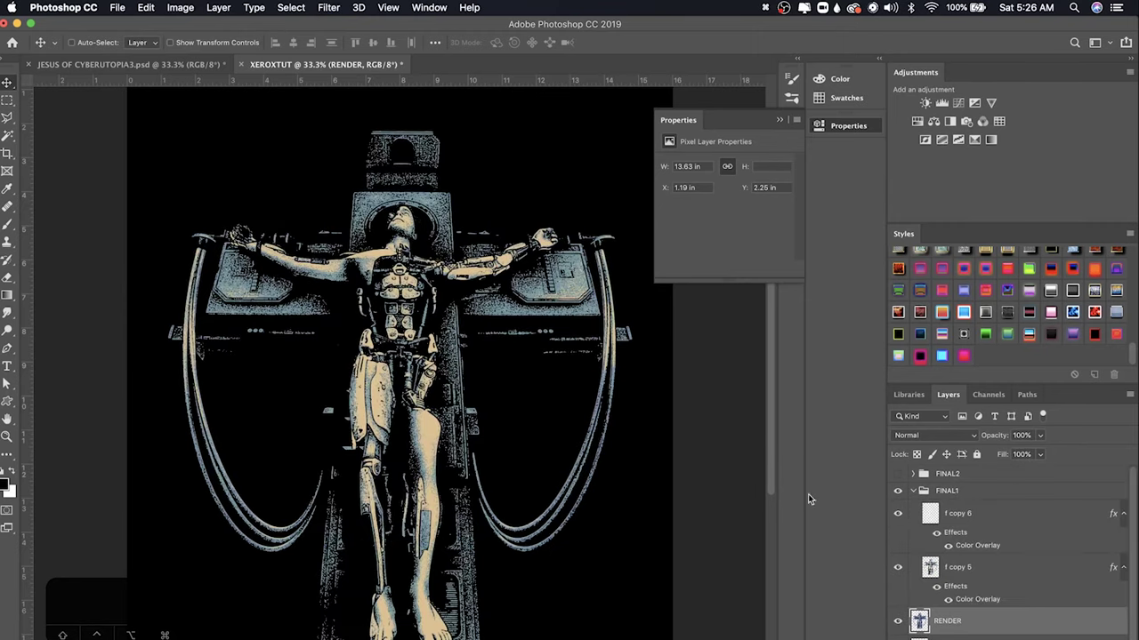
{"action": "left_click", "coordinate": [898, 514]}
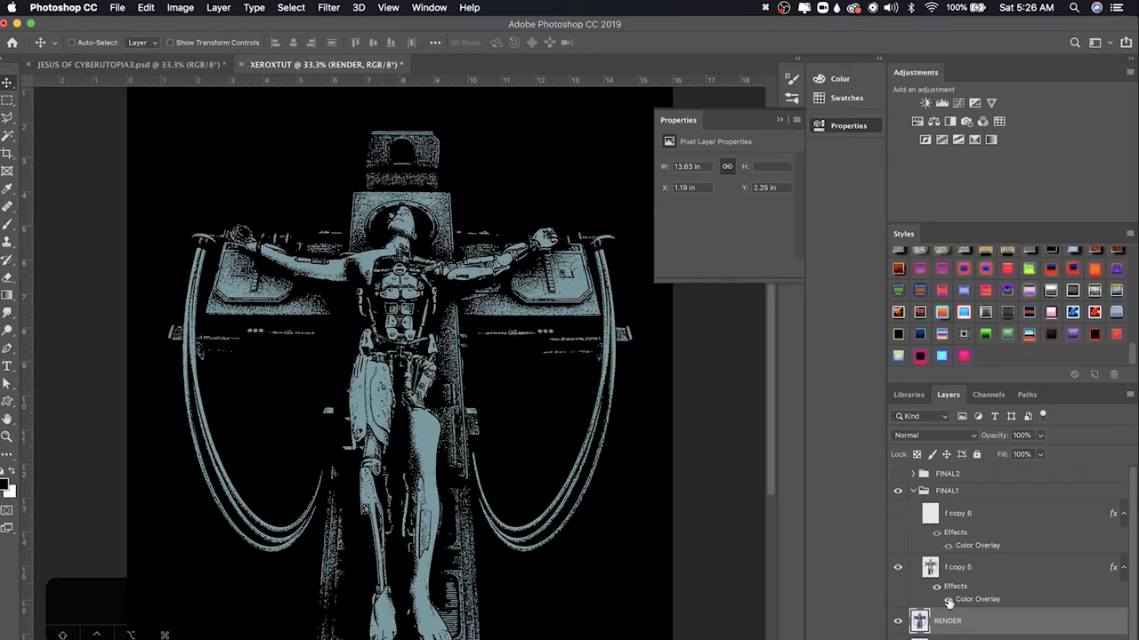
{"action": "left_click", "coordinate": [948, 601]}
{"action": "key", "text": "super+equal"}
{"action": "key", "text": "super+equal"}
{"action": "key", "text": "super+equal"}
{"action": "key", "text": "super+equal"}
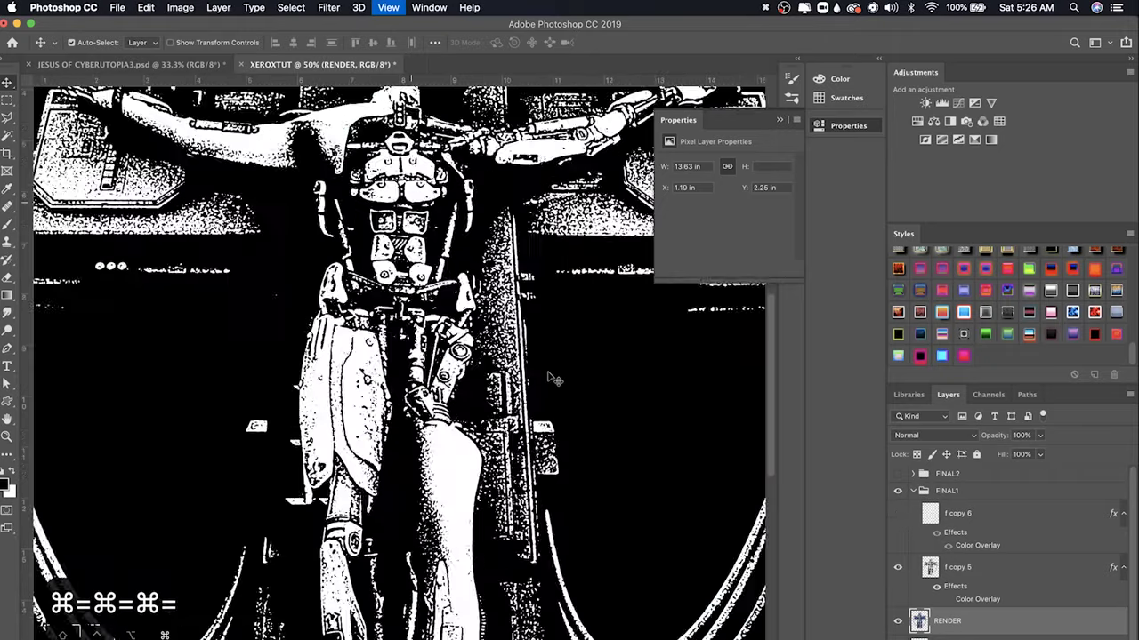
{"action": "key", "text": "super+minus"}
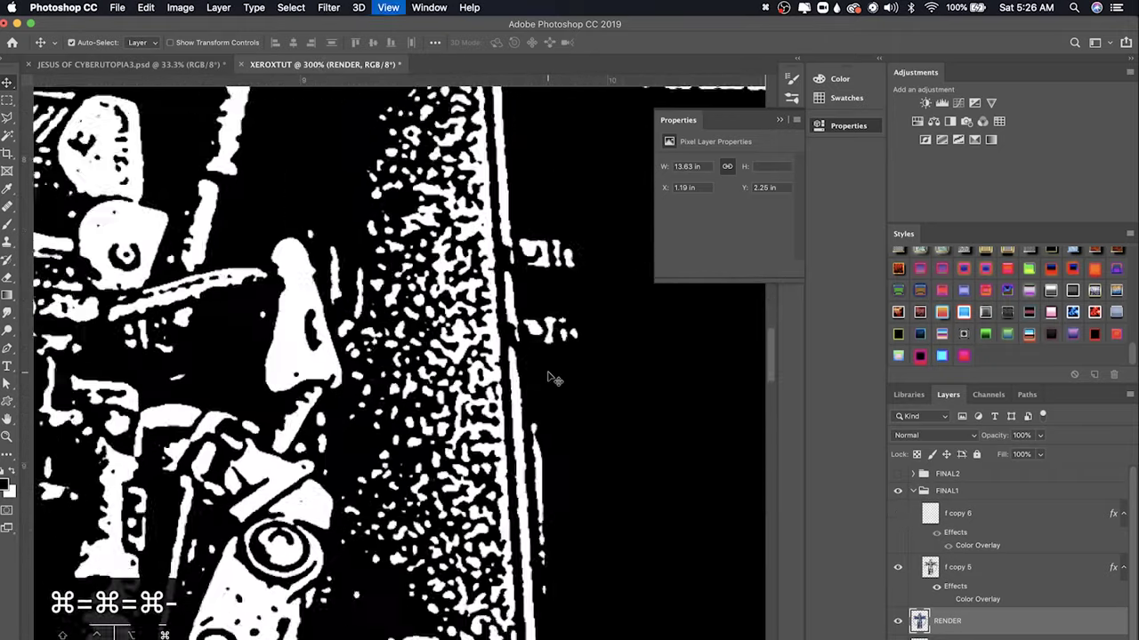
{"action": "scroll", "coordinate": [548, 374], "scroll_direction": "left", "scroll_amount": 5}
{"action": "key", "text": "super+equal"}
{"action": "key", "text": "super+equal"}
{"action": "key", "text": "super+equal"}
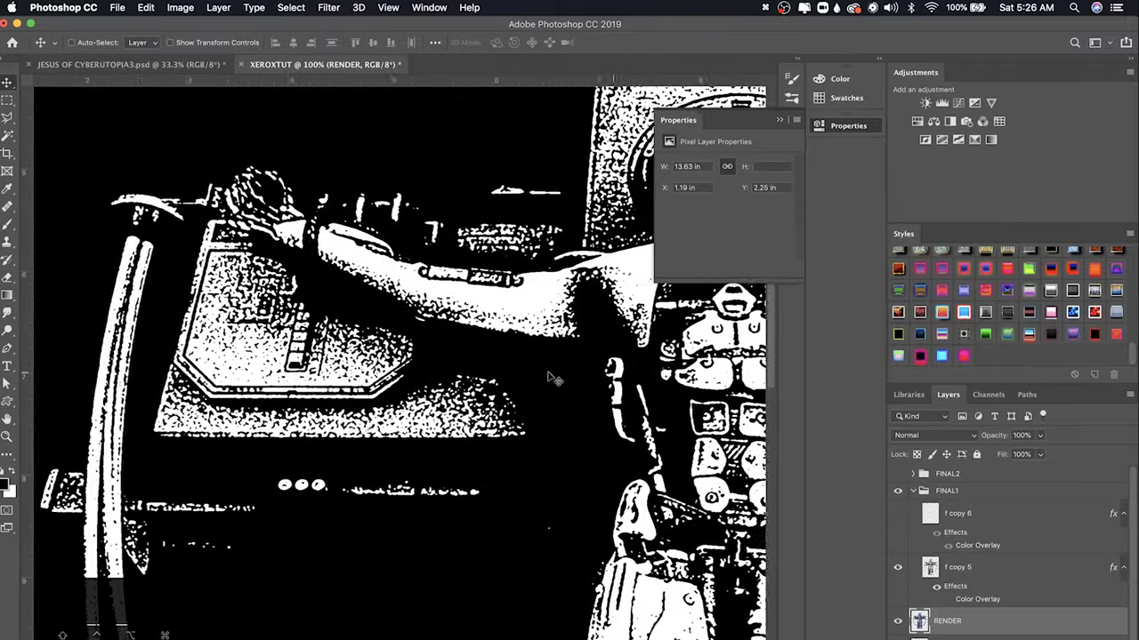
{"action": "key", "text": "super+0"}
{"action": "key", "text": "super+minus"}
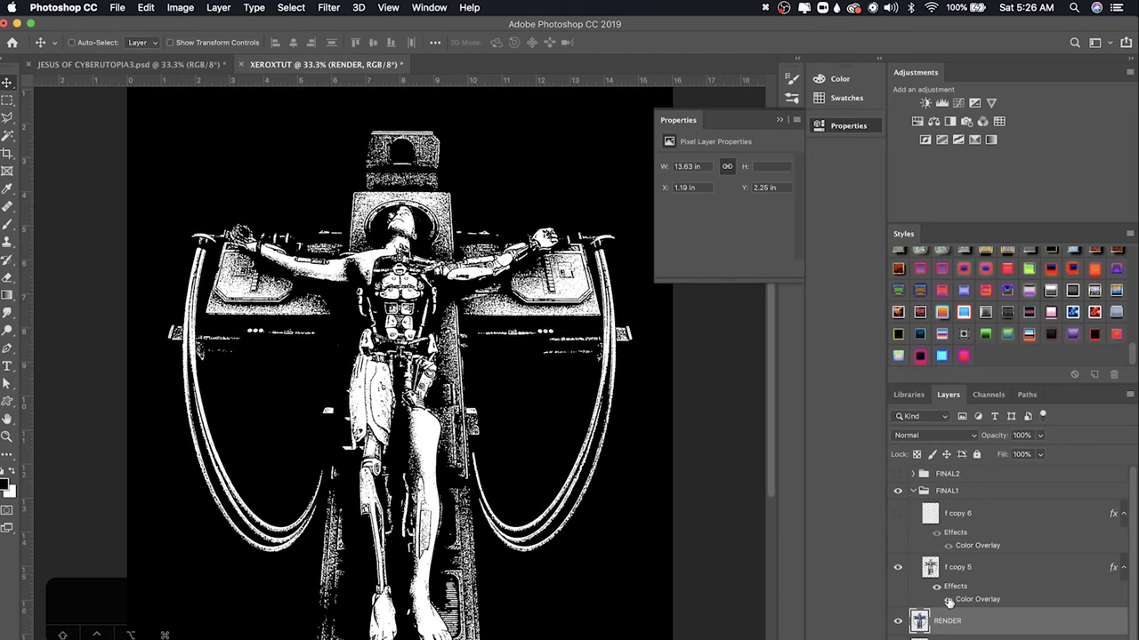
Restore f copy 5's overlay and f copy 6, hide FINAL1, and duplicate the RENDER layer.
{"action": "left_click", "coordinate": [896, 535]}
{"action": "left_click", "coordinate": [897, 514]}
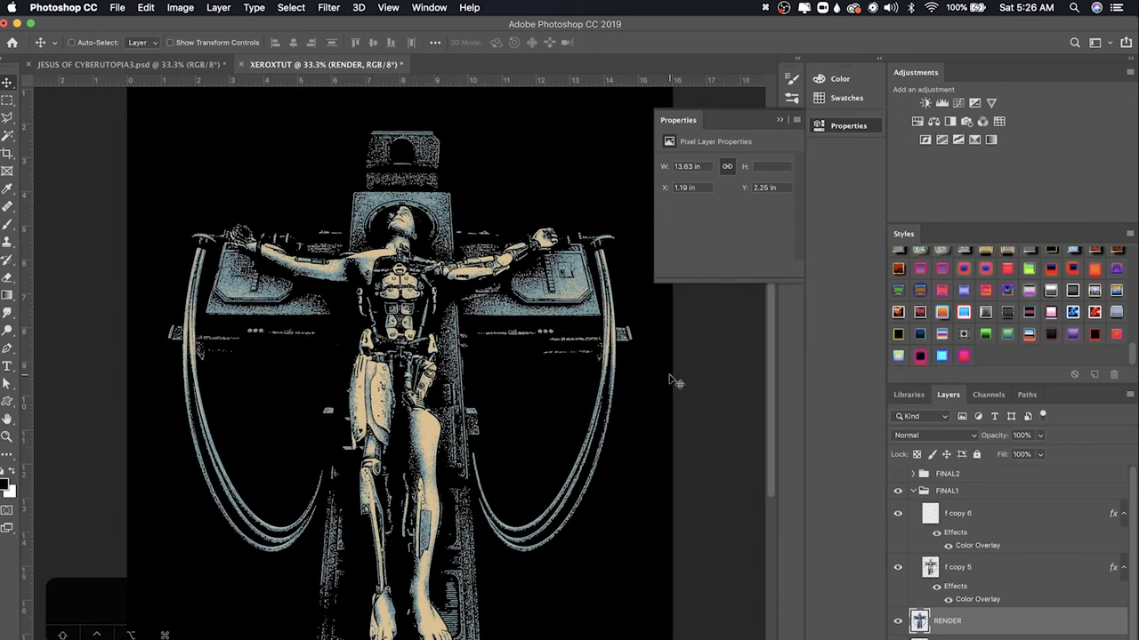
{"action": "left_click", "coordinate": [912, 491]}
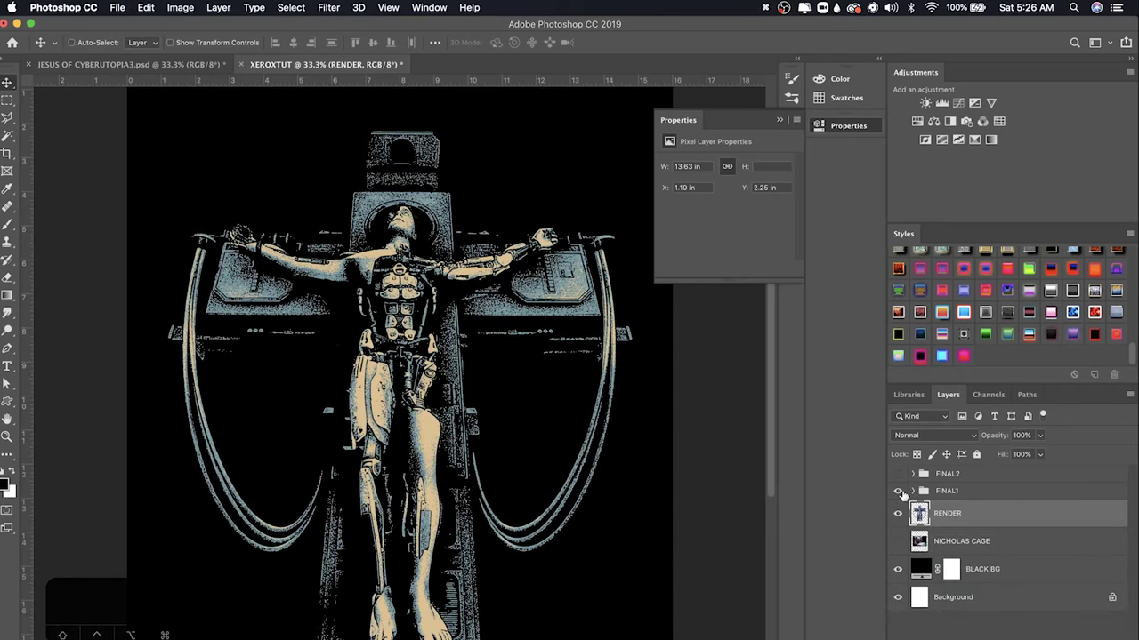
{"action": "left_click", "coordinate": [897, 491]}
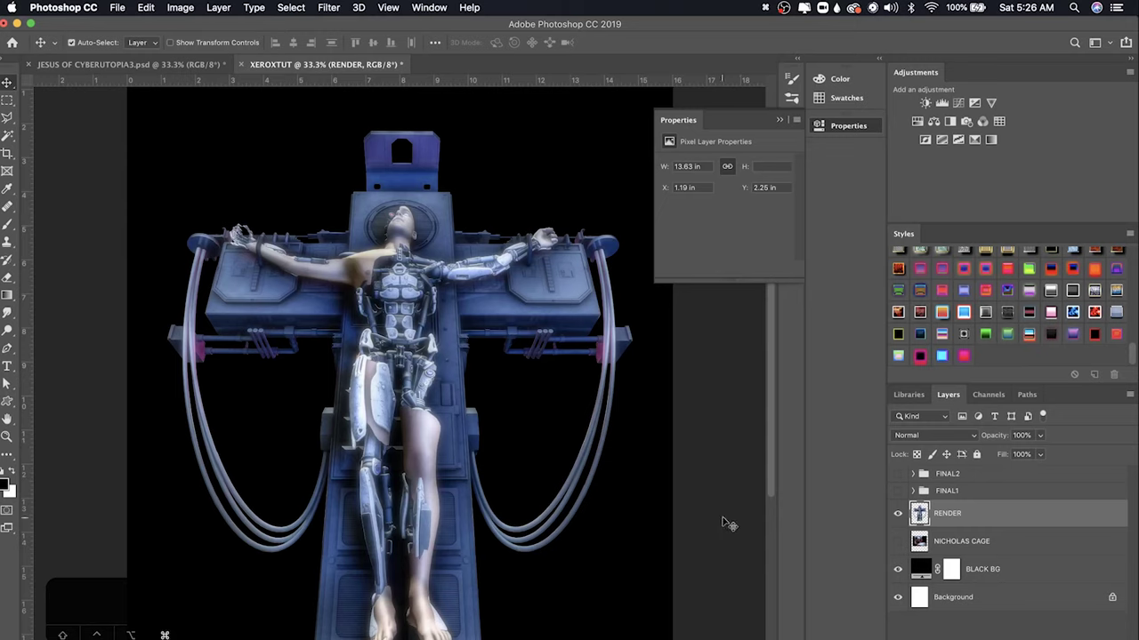
{"action": "key", "text": "super+j"}
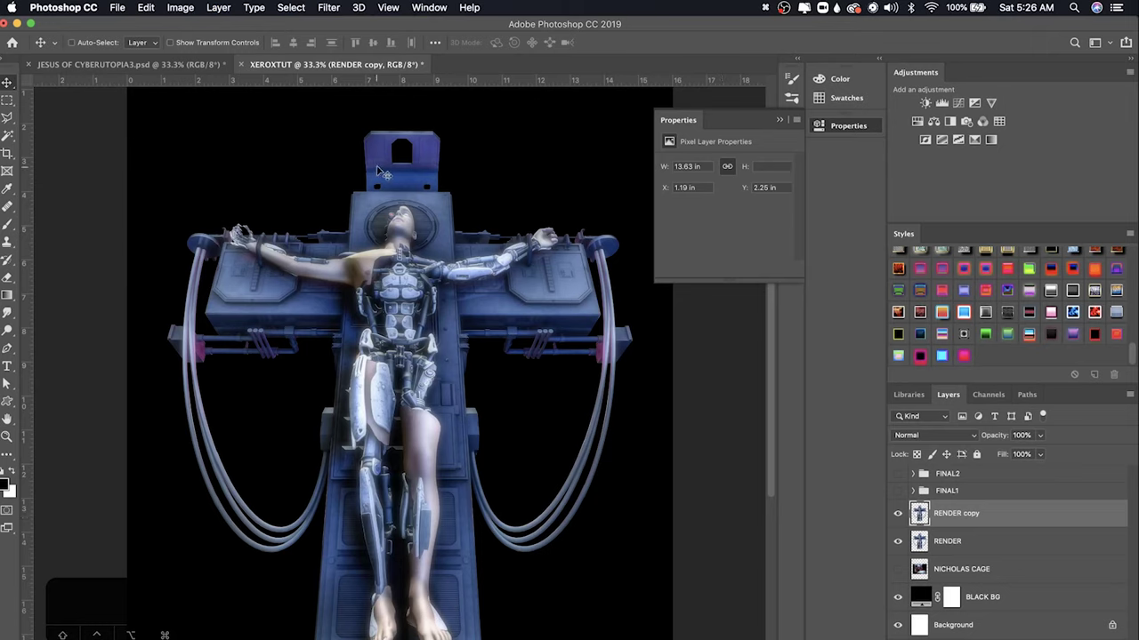
Open the Filter Gallery from the Filter menu for RENDER copy.
{"action": "left_click", "coordinate": [329, 7]}
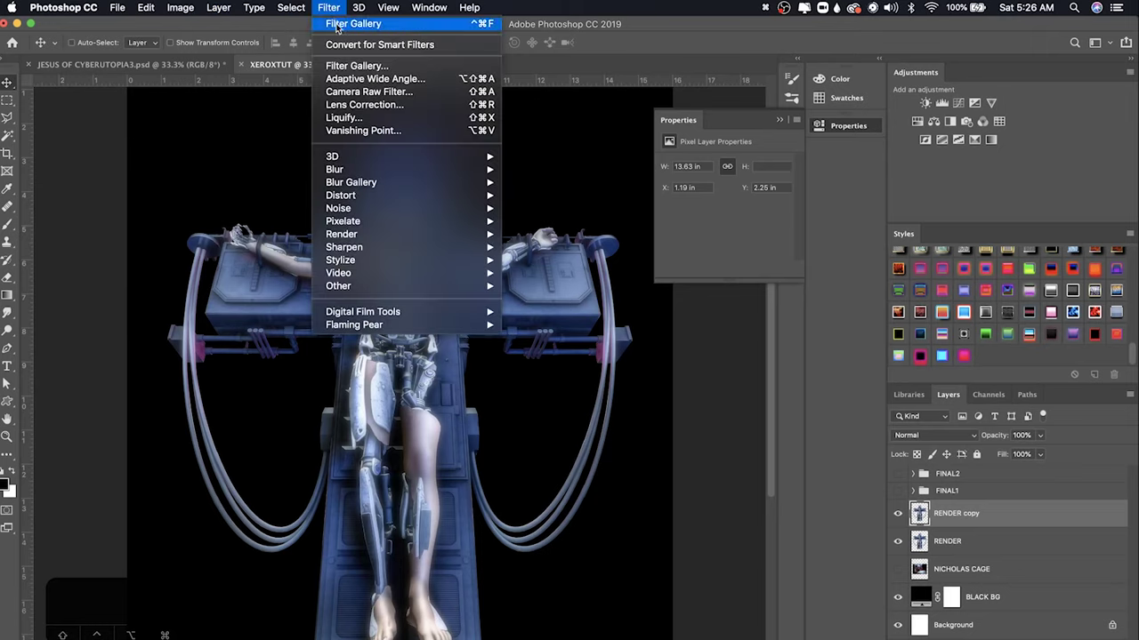
{"action": "left_click", "coordinate": [349, 68]}
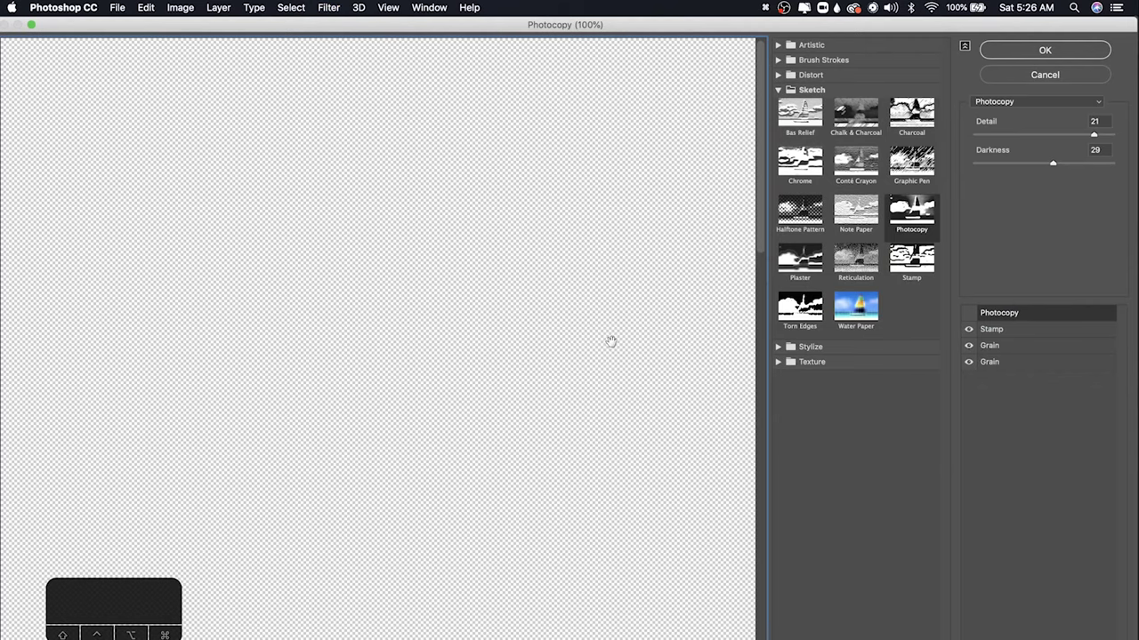
Delete the Photocopy, Stamp and one Grain effect from the Filter Gallery stack.
{"action": "left_click", "coordinate": [1052, 631]}
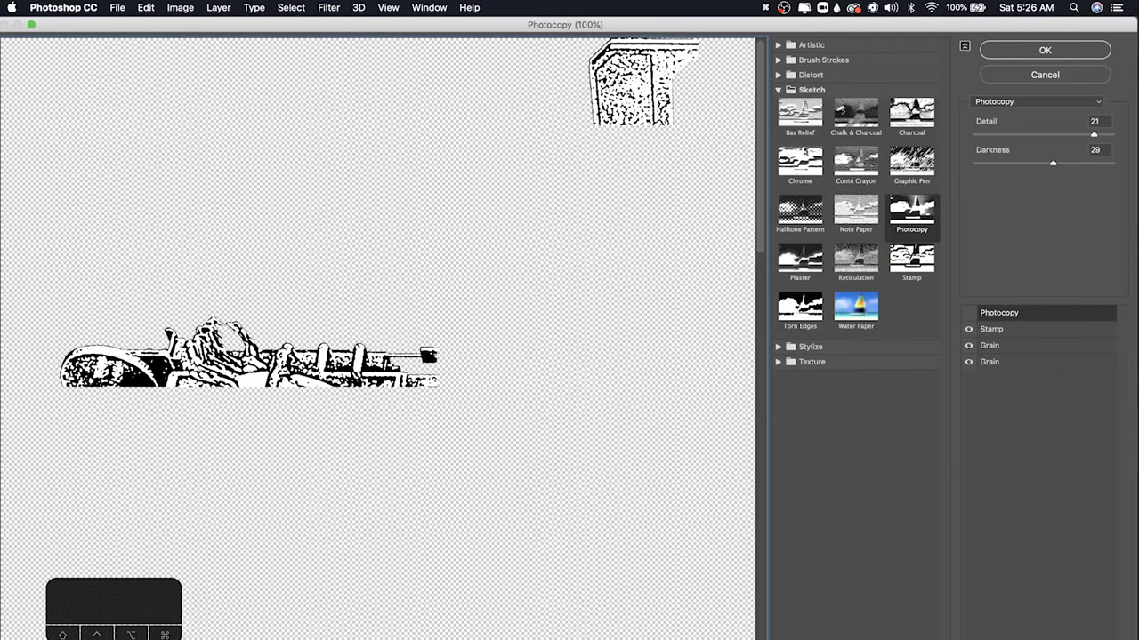
{"action": "left_click", "coordinate": [1054, 631]}
{"action": "left_click", "coordinate": [1054, 632]}
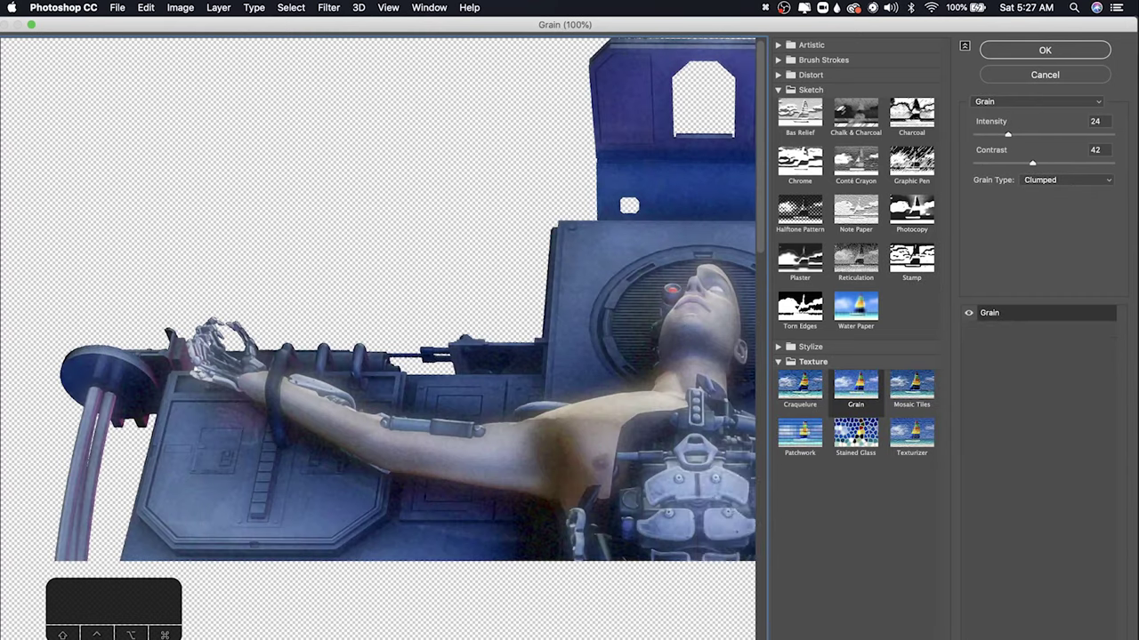
{"action": "left_click", "coordinate": [778, 90]}
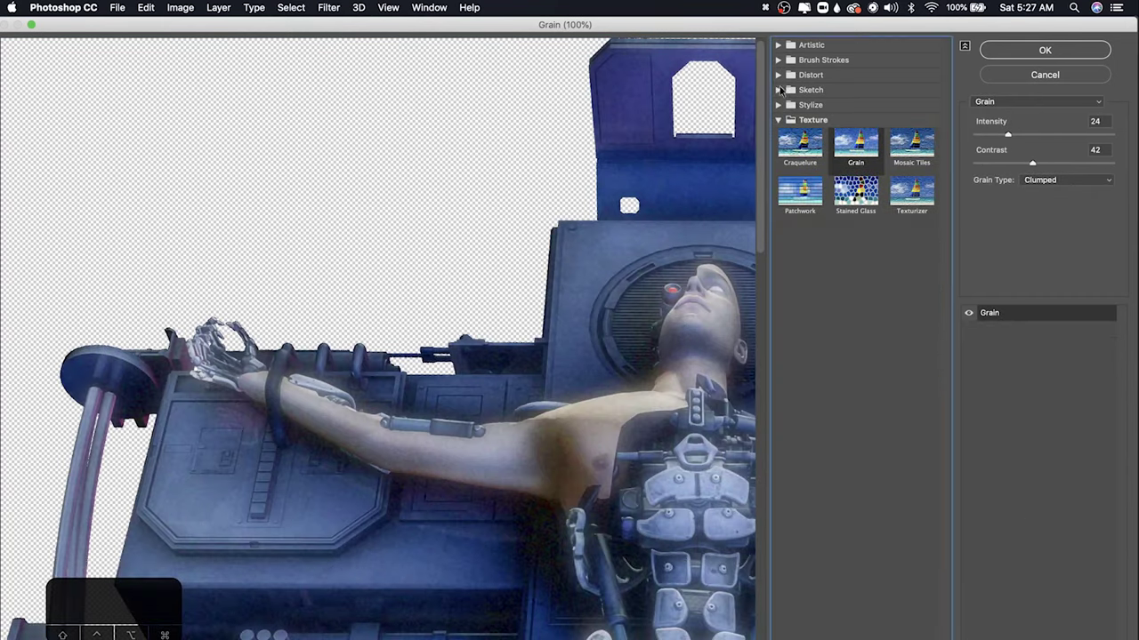
{"action": "left_click_drag", "start_coordinate": [662, 266], "coordinate": [327, 169]}
{"action": "left_click_drag", "start_coordinate": [376, 306], "coordinate": [459, 285]}
{"action": "left_click_drag", "start_coordinate": [542, 262], "coordinate": [441, 300]}
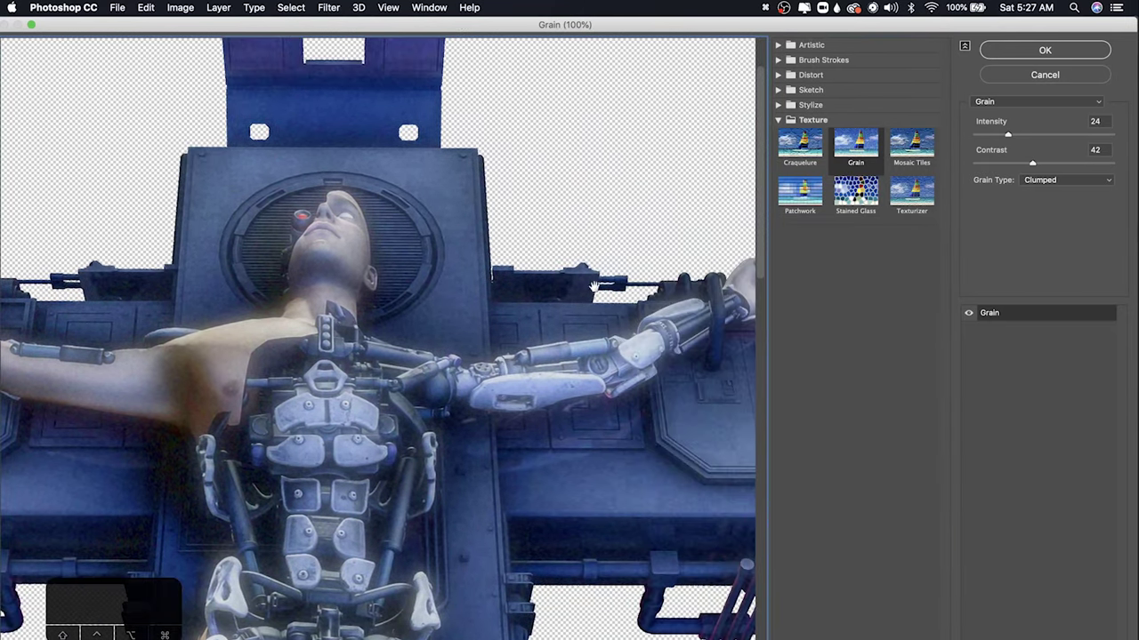
{"action": "left_click_drag", "start_coordinate": [593, 286], "coordinate": [509, 283]}
{"action": "left_click_drag", "start_coordinate": [611, 319], "coordinate": [555, 290]}
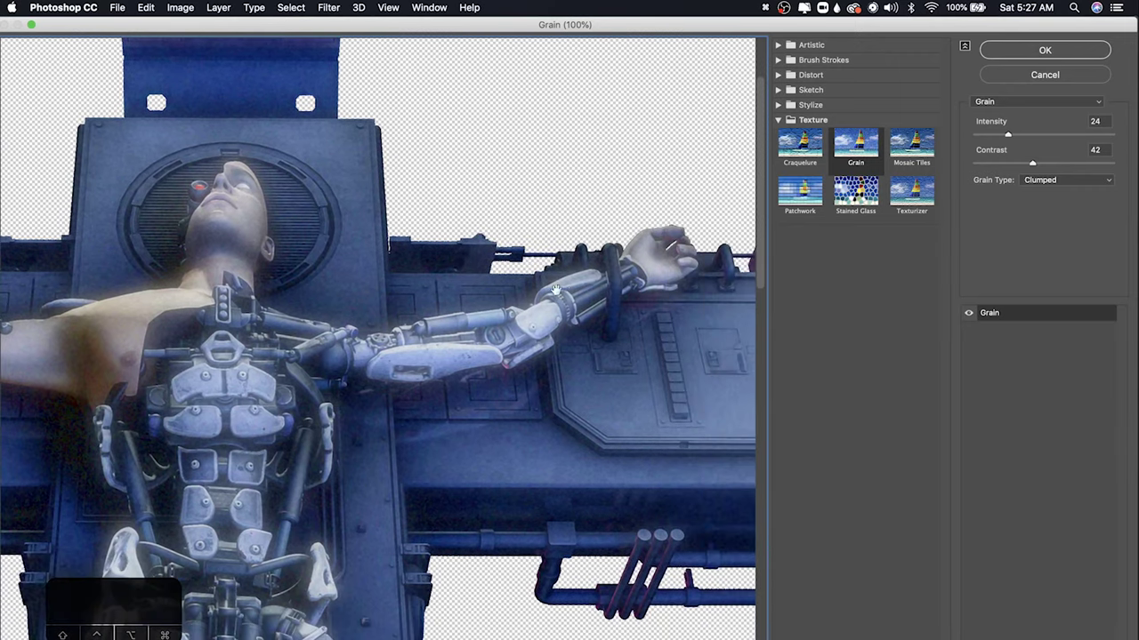
Keep the Clumped grain type and raise Grain Intensity to 41, checking the preview.
{"action": "left_click", "coordinate": [1044, 181]}
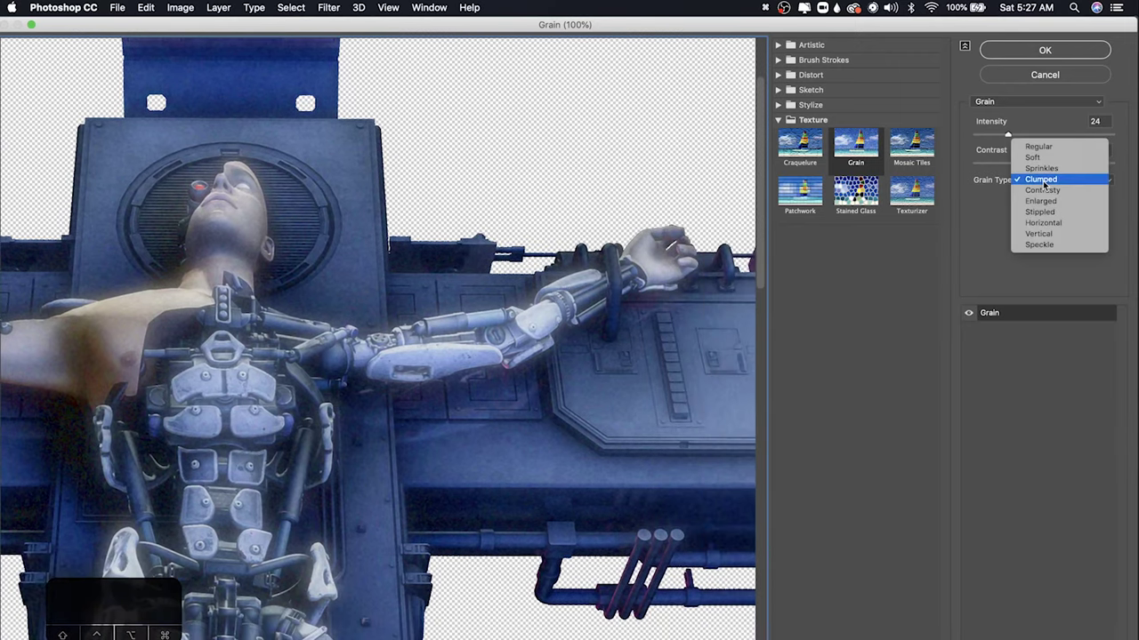
{"action": "left_click", "coordinate": [1044, 179]}
{"action": "left_click_drag", "start_coordinate": [524, 219], "coordinate": [392, 207]}
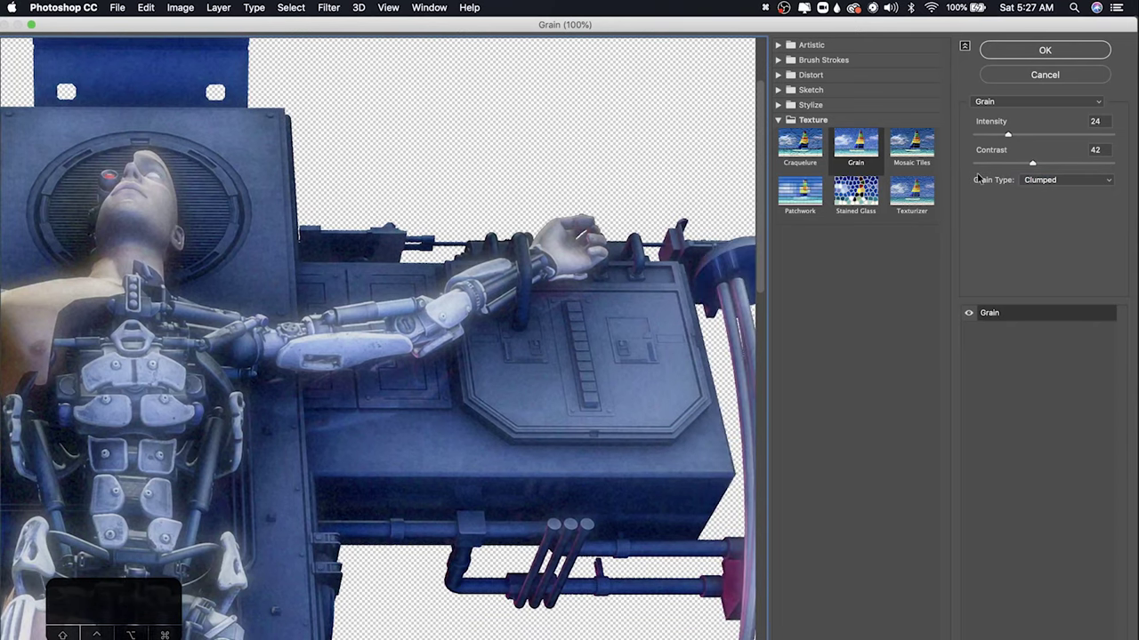
{"action": "left_click_drag", "start_coordinate": [554, 317], "coordinate": [429, 264]}
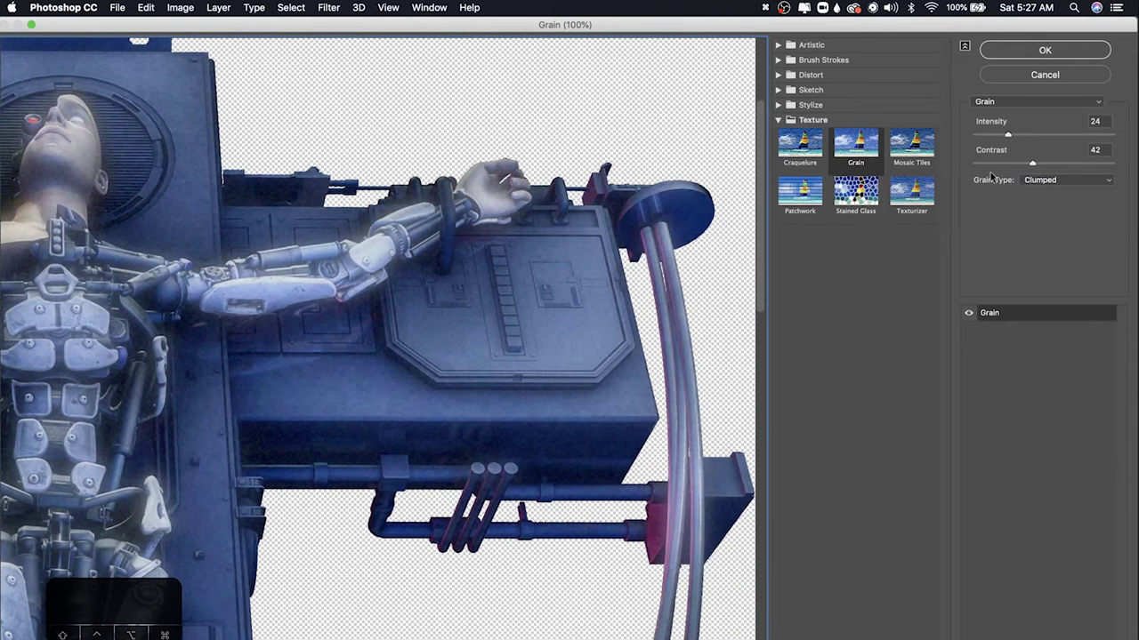
{"action": "left_click", "coordinate": [1032, 135]}
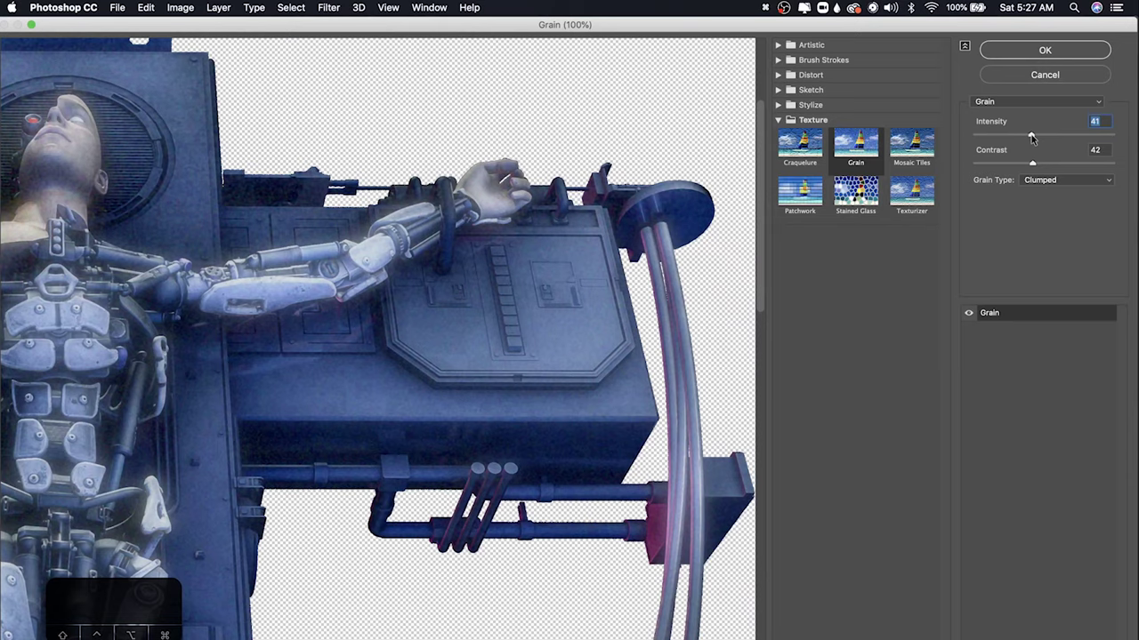
{"action": "left_click_drag", "start_coordinate": [458, 263], "coordinate": [620, 250]}
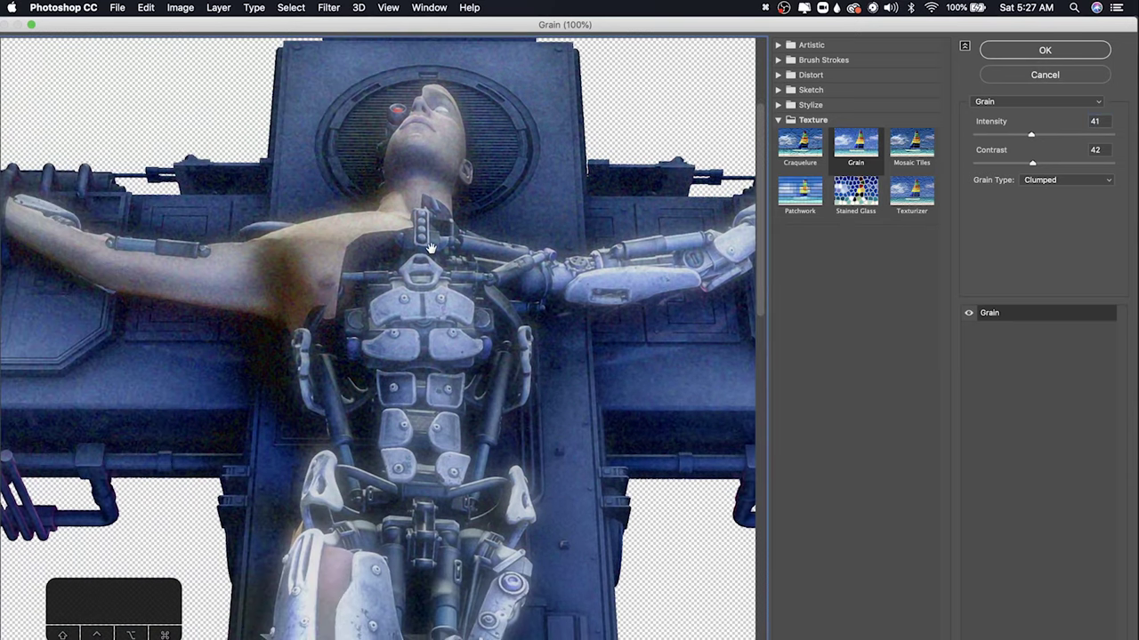
{"action": "left_click_drag", "start_coordinate": [429, 247], "coordinate": [612, 249]}
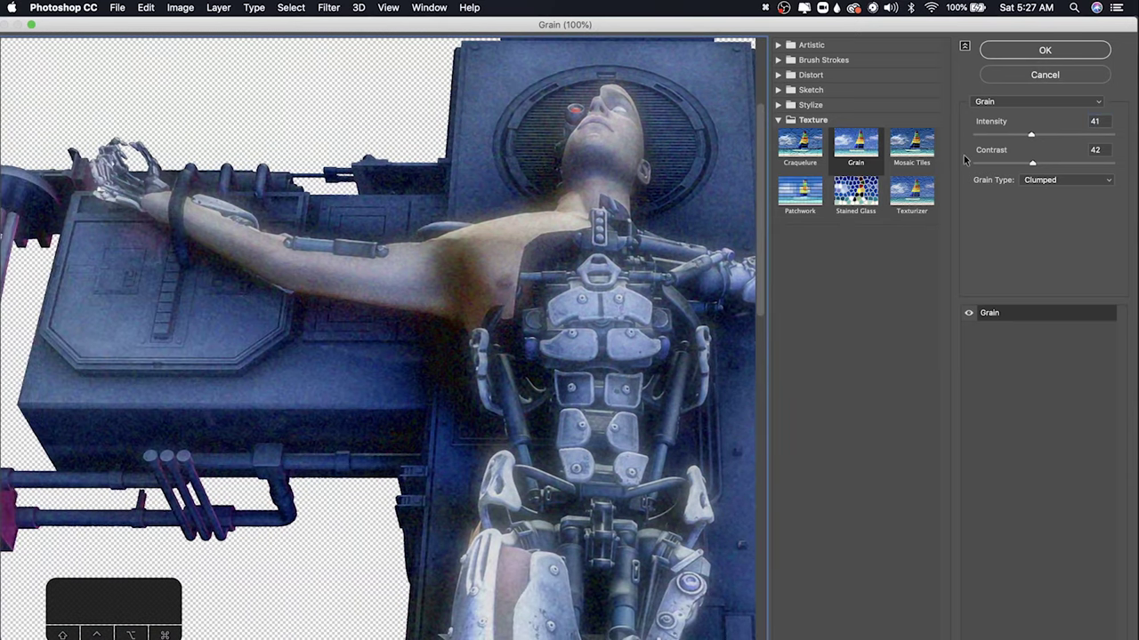
{"action": "left_click_drag", "start_coordinate": [259, 256], "coordinate": [449, 243]}
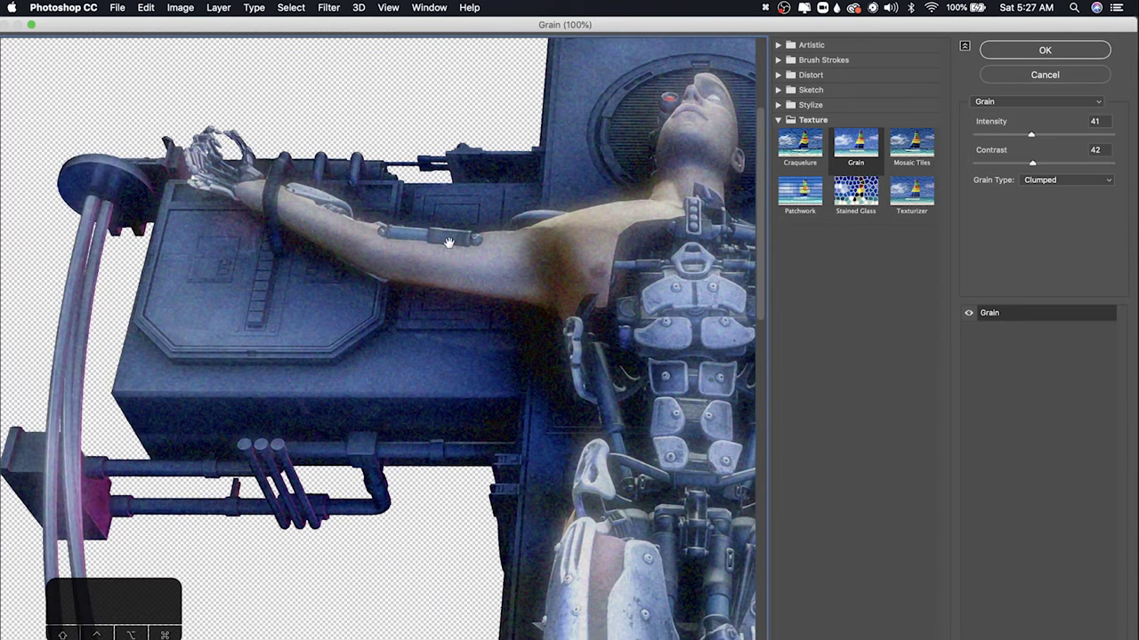
{"action": "left_click_drag", "start_coordinate": [474, 314], "coordinate": [312, 340]}
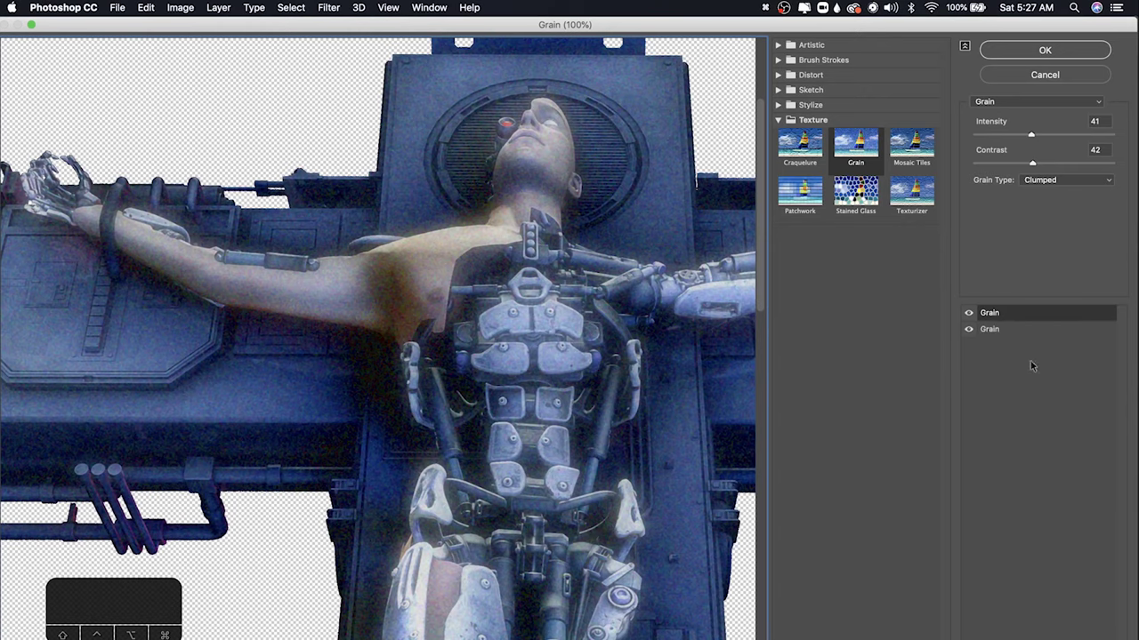
Switch the Grain type to Enlarged and compare both Grain effect layers' settings.
{"action": "left_click_drag", "start_coordinate": [600, 286], "coordinate": [493, 284]}
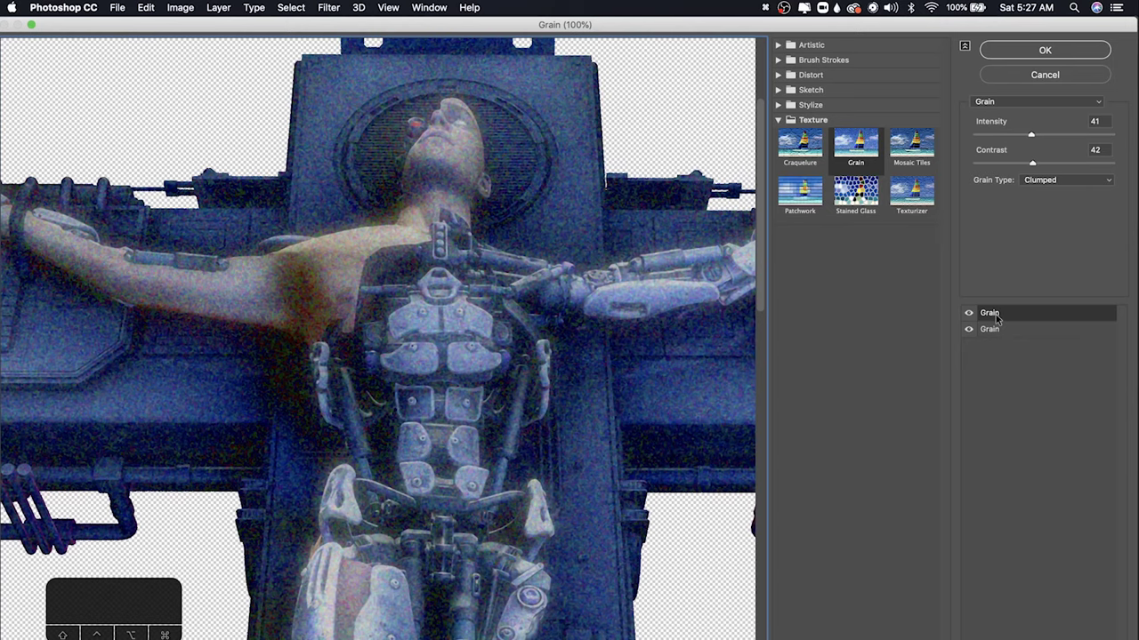
{"action": "left_click", "coordinate": [1050, 181]}
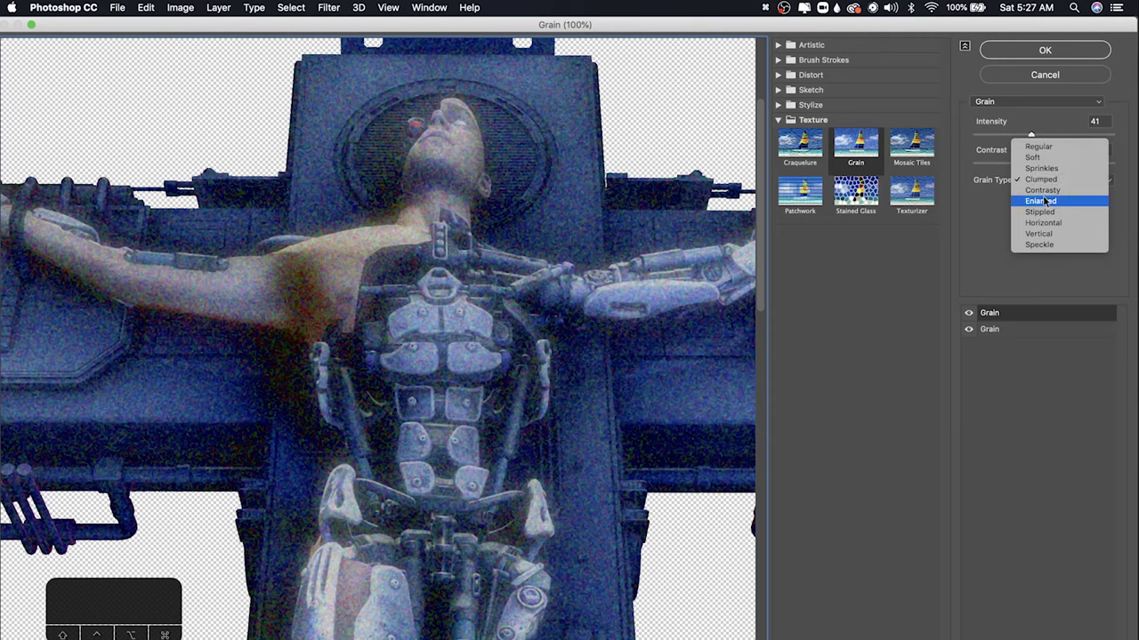
{"action": "left_click", "coordinate": [1041, 201]}
{"action": "left_click", "coordinate": [1042, 182]}
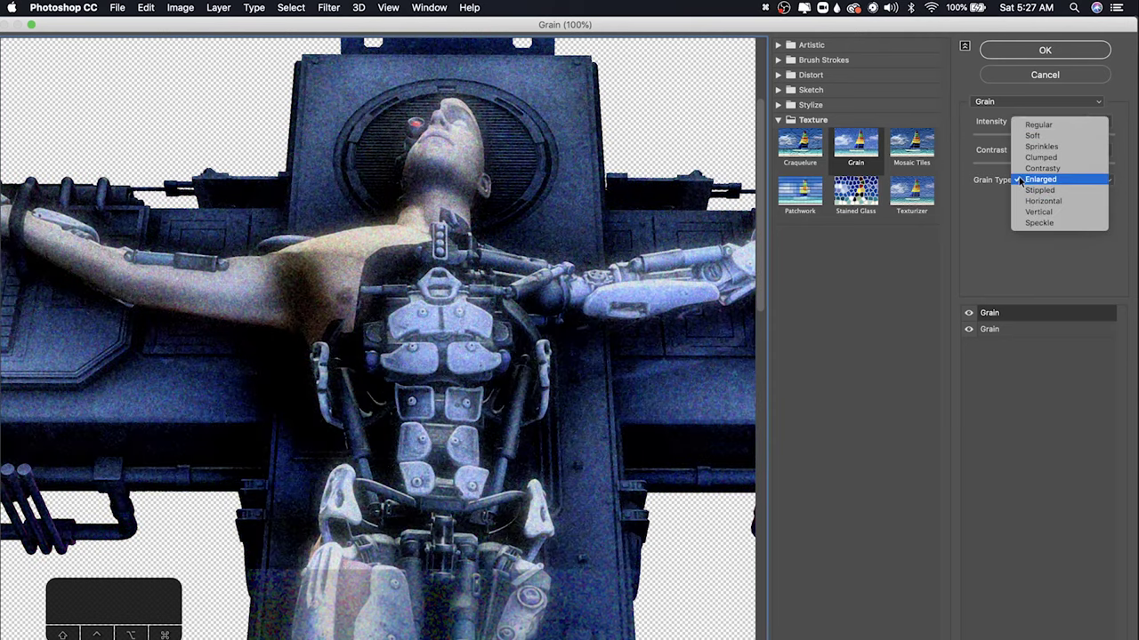
{"action": "left_click", "coordinate": [1040, 178]}
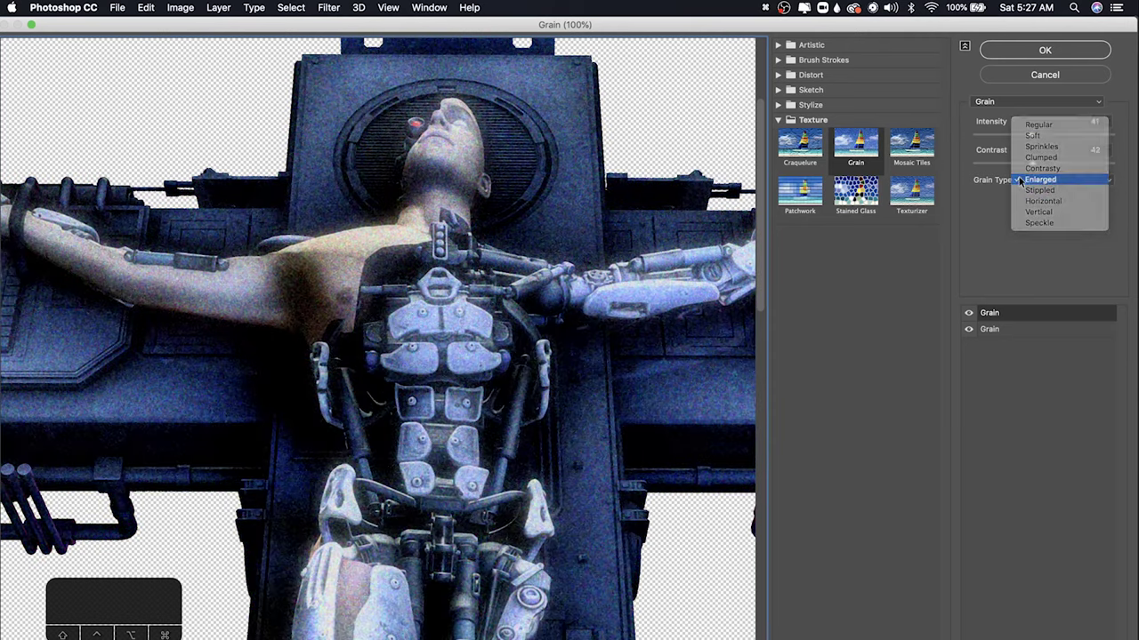
{"action": "left_click", "coordinate": [992, 331]}
{"action": "left_click", "coordinate": [989, 313]}
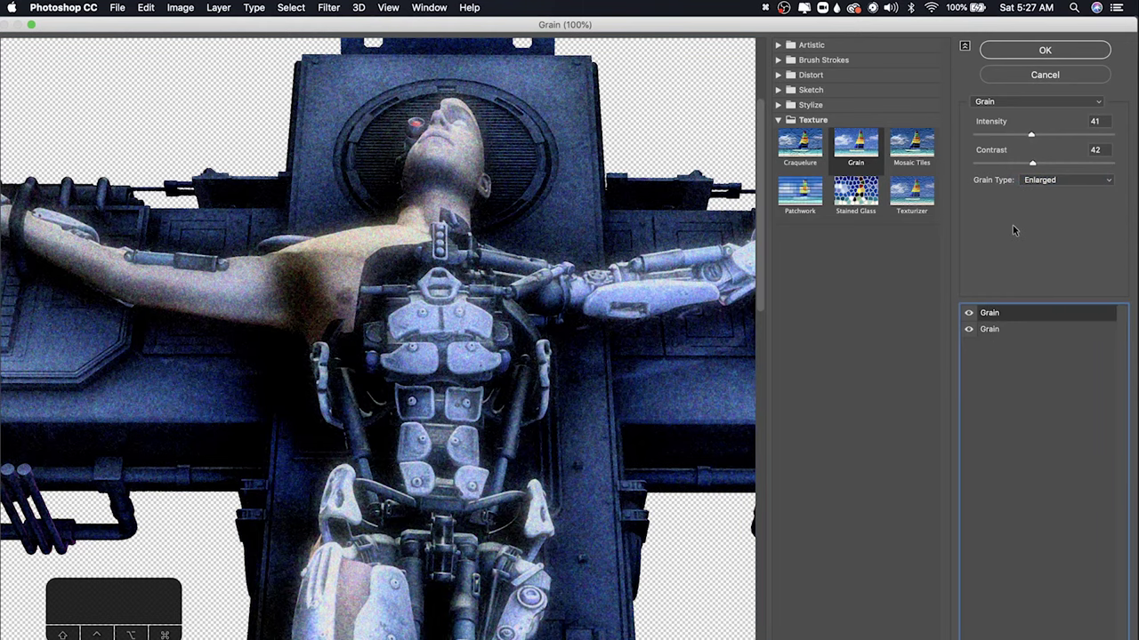
{"action": "left_click_drag", "start_coordinate": [676, 254], "coordinate": [380, 252]}
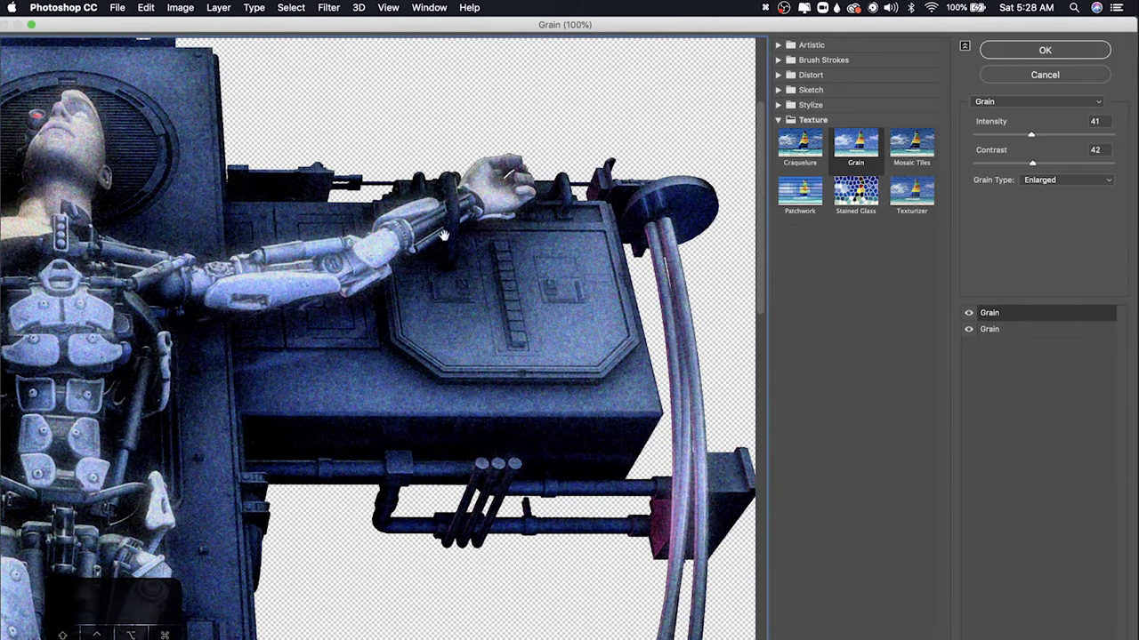
{"action": "left_click_drag", "start_coordinate": [443, 236], "coordinate": [600, 191]}
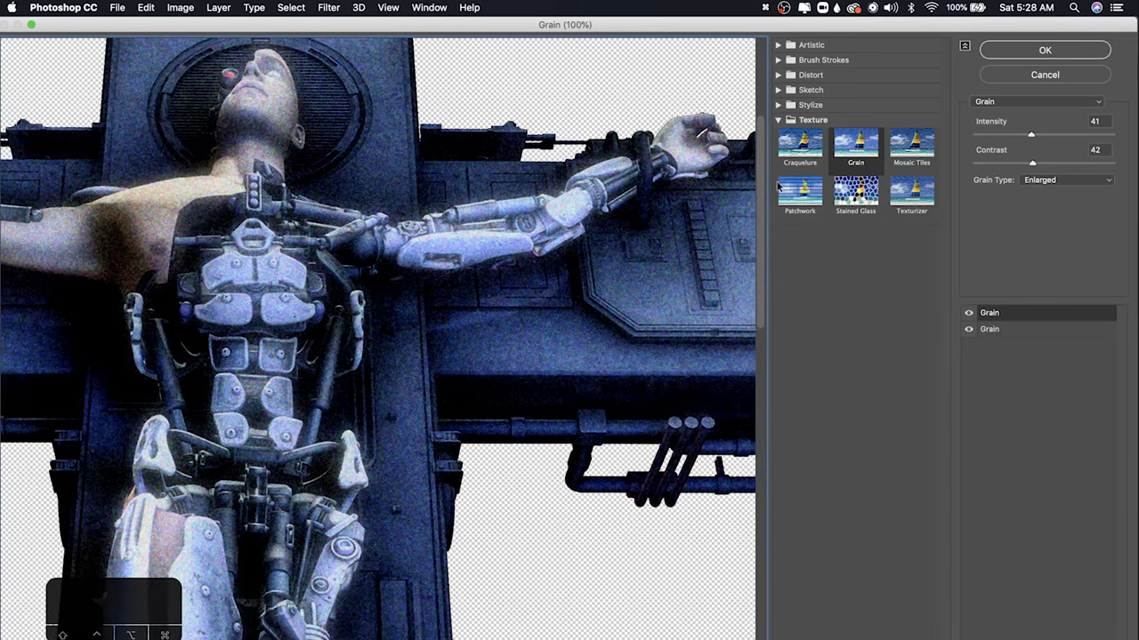
{"action": "left_click_drag", "start_coordinate": [376, 184], "coordinate": [593, 196]}
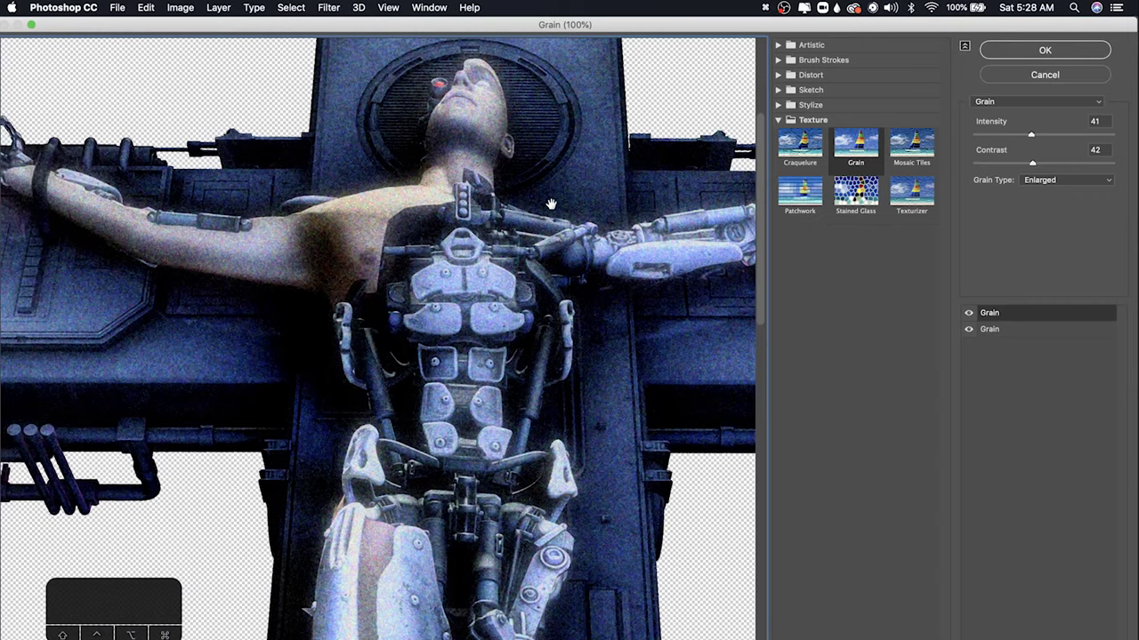
{"action": "key", "text": "super+0"}
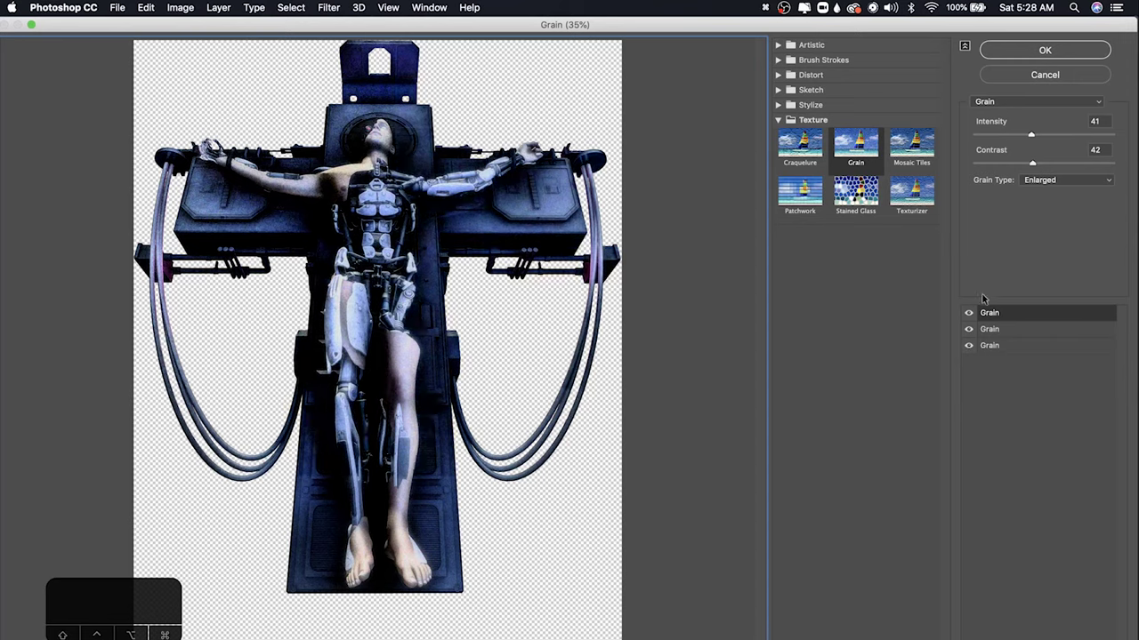
Expand the Stylize filter category in the Filter Gallery.
{"action": "left_click", "coordinate": [805, 105]}
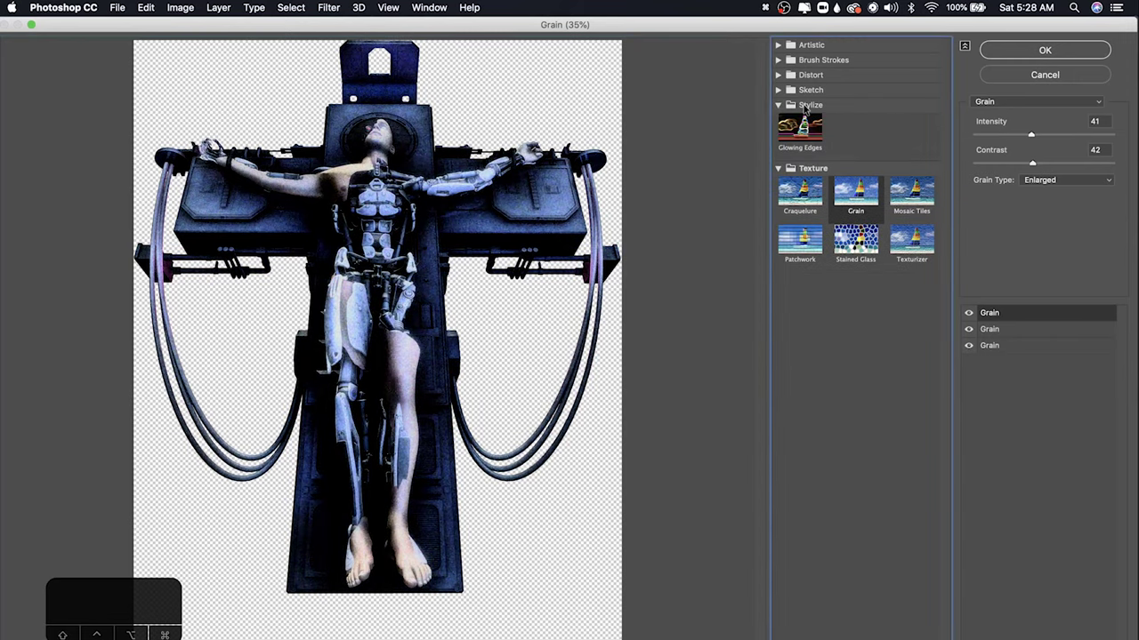
Replace the top Grain effect with the Sketch Stamp filter and inspect the black-and-white preview.
{"action": "left_click", "coordinate": [810, 90]}
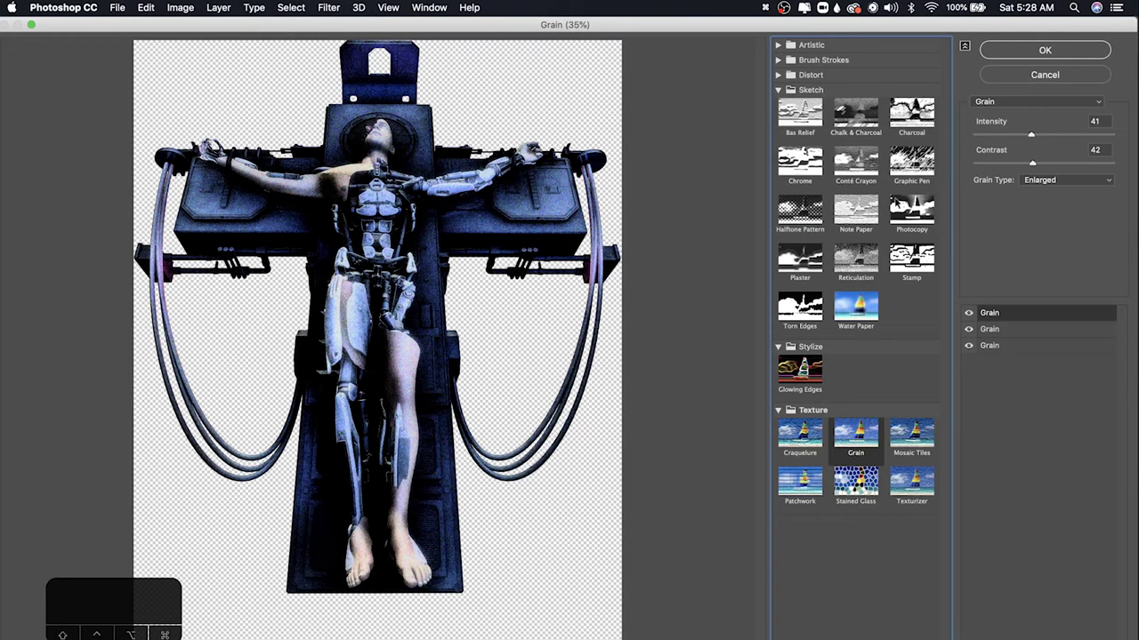
{"action": "left_click", "coordinate": [911, 260]}
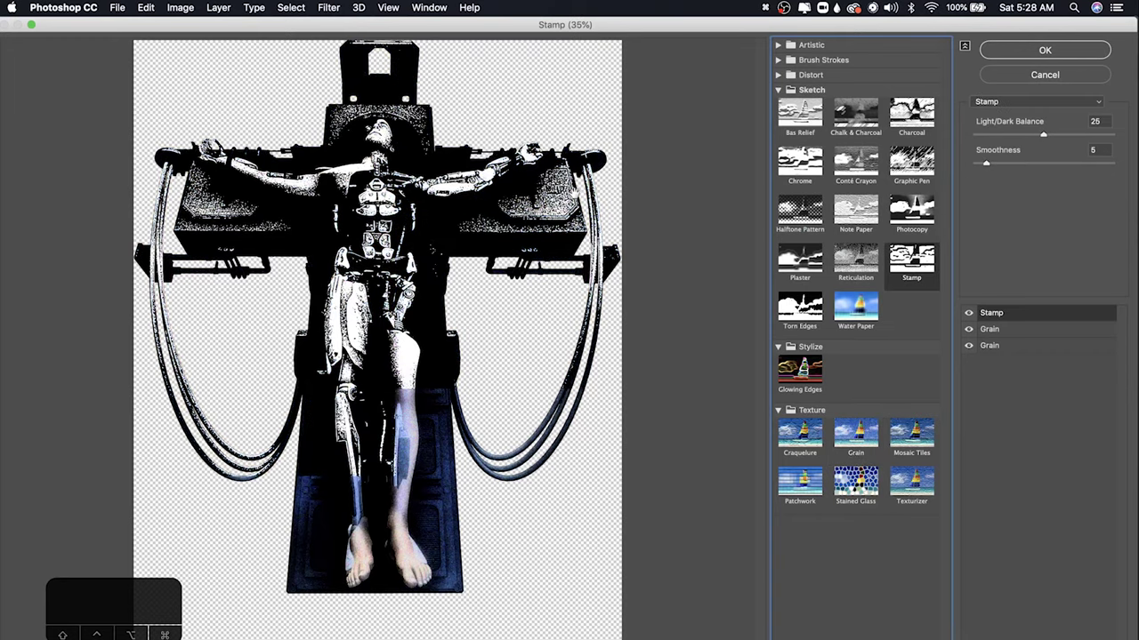
{"action": "key", "text": "super+equal"}
{"action": "key", "text": "super+equal"}
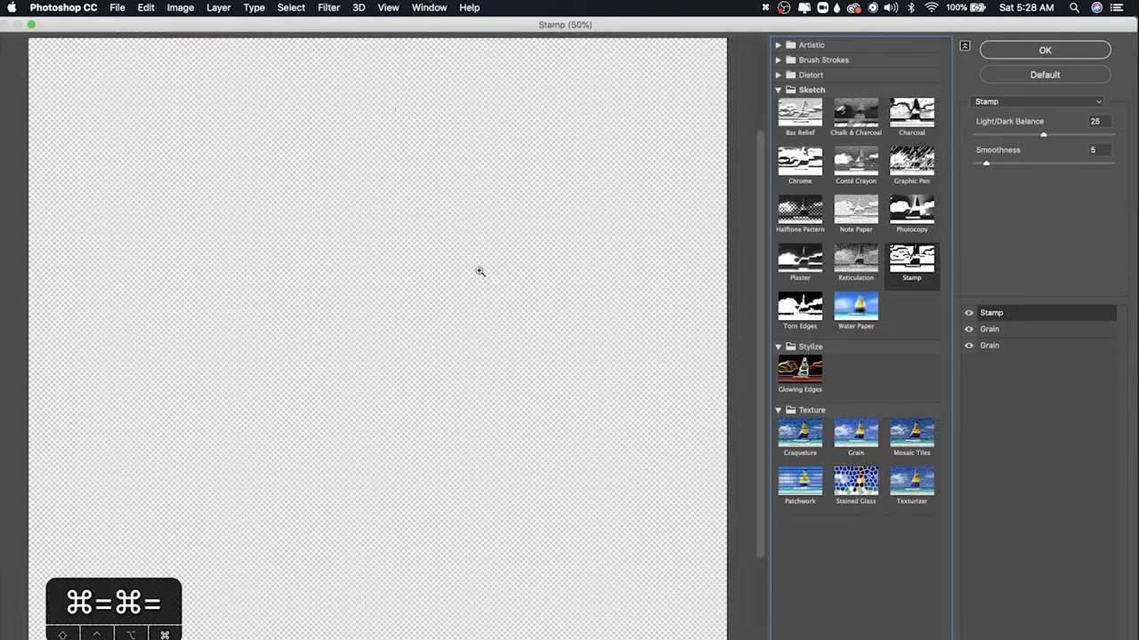
{"action": "left_click", "coordinate": [480, 272], "text": "super"}
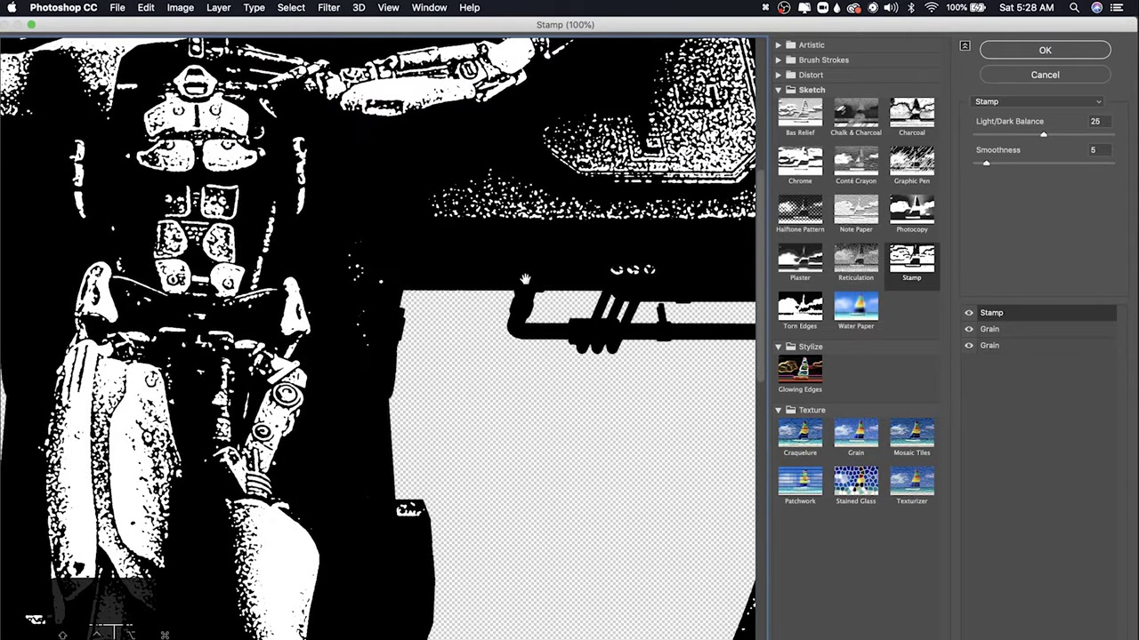
{"action": "left_click_drag", "start_coordinate": [525, 280], "coordinate": [528, 372]}
{"action": "left_click_drag", "start_coordinate": [448, 303], "coordinate": [592, 387]}
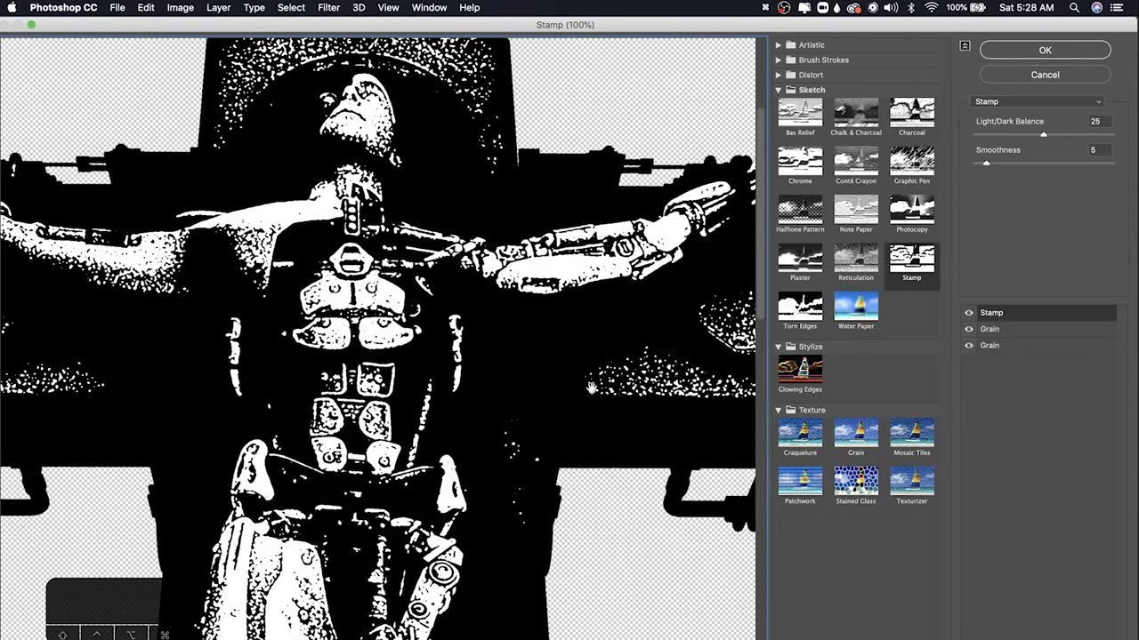
{"action": "key", "text": "super+0"}
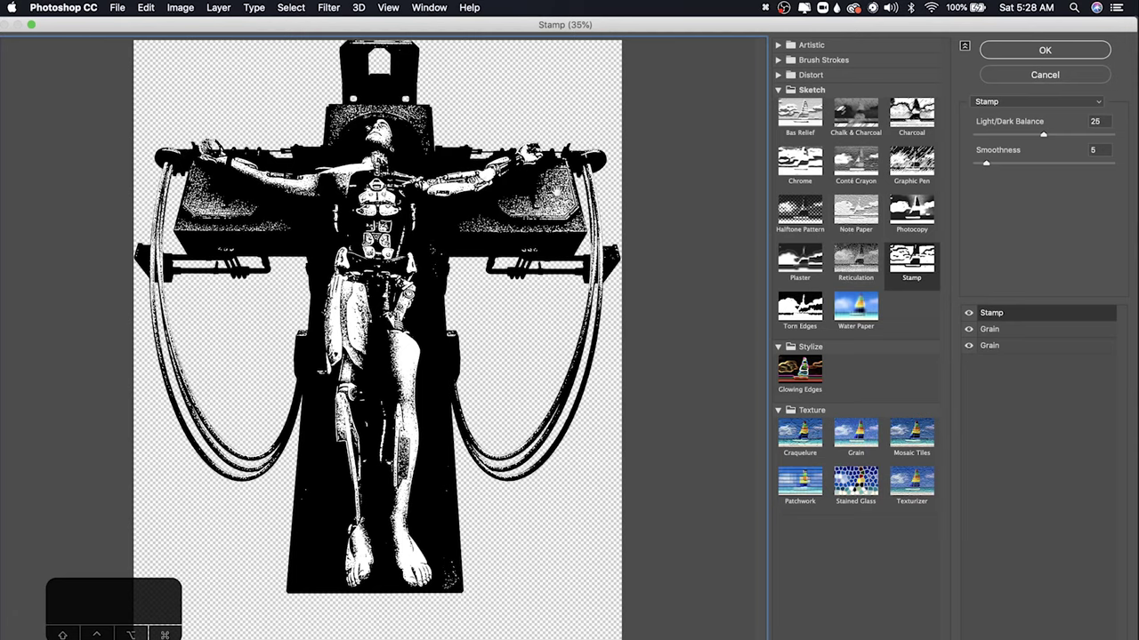
Set the Stamp filter to Smoothness 3 and Light/Dark Balance 8, checking detail up close.
{"action": "left_click", "coordinate": [980, 168]}
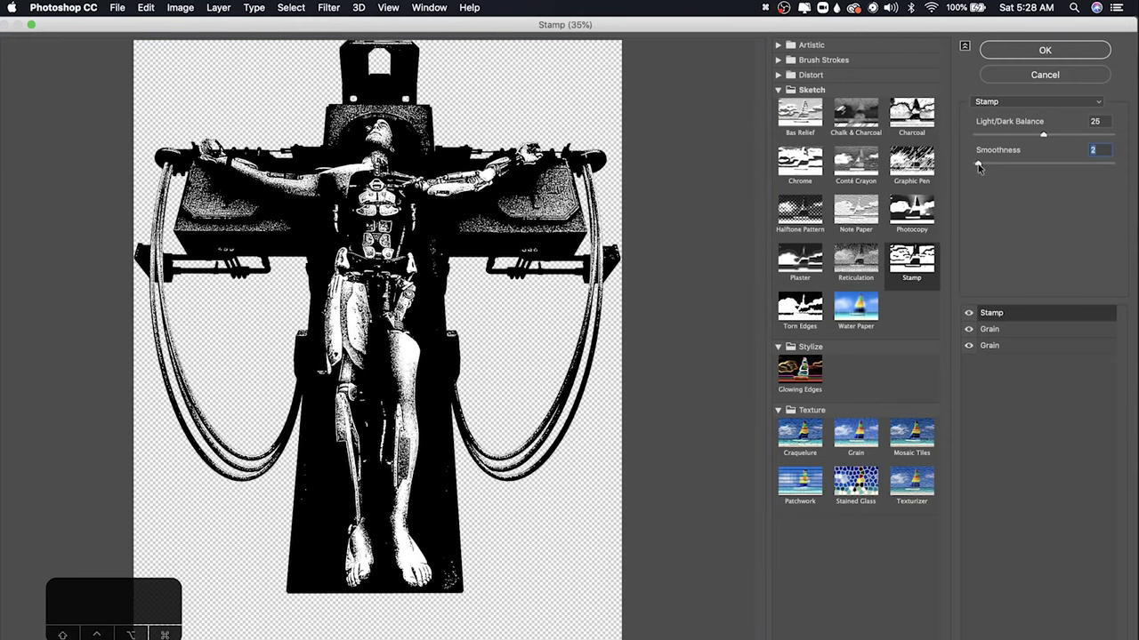
{"action": "left_click", "coordinate": [982, 167]}
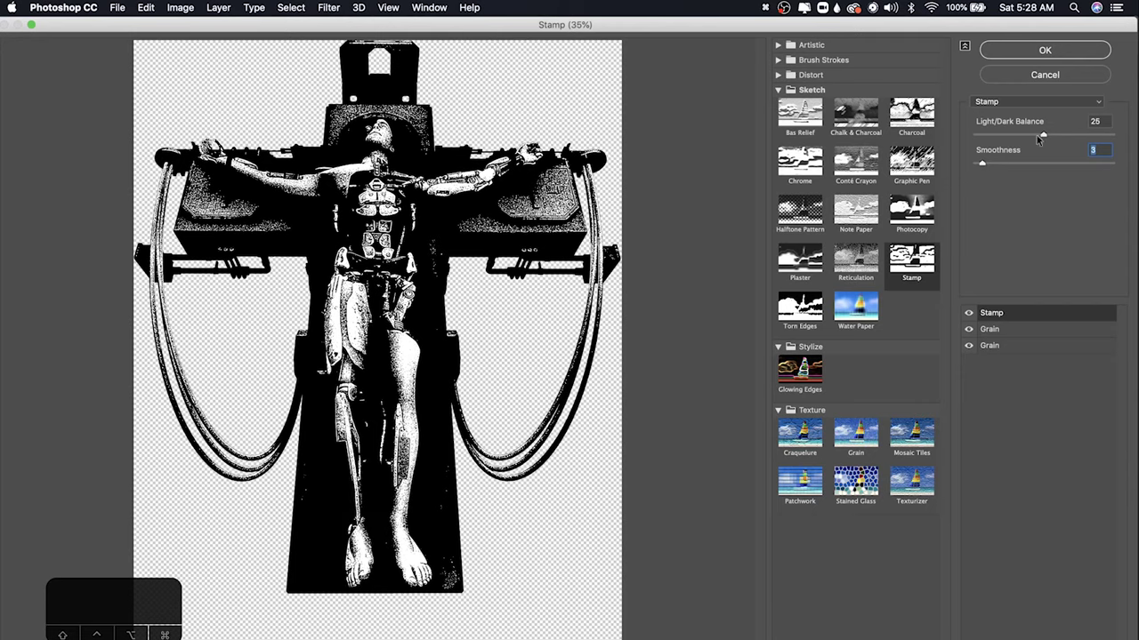
{"action": "left_click", "coordinate": [997, 138]}
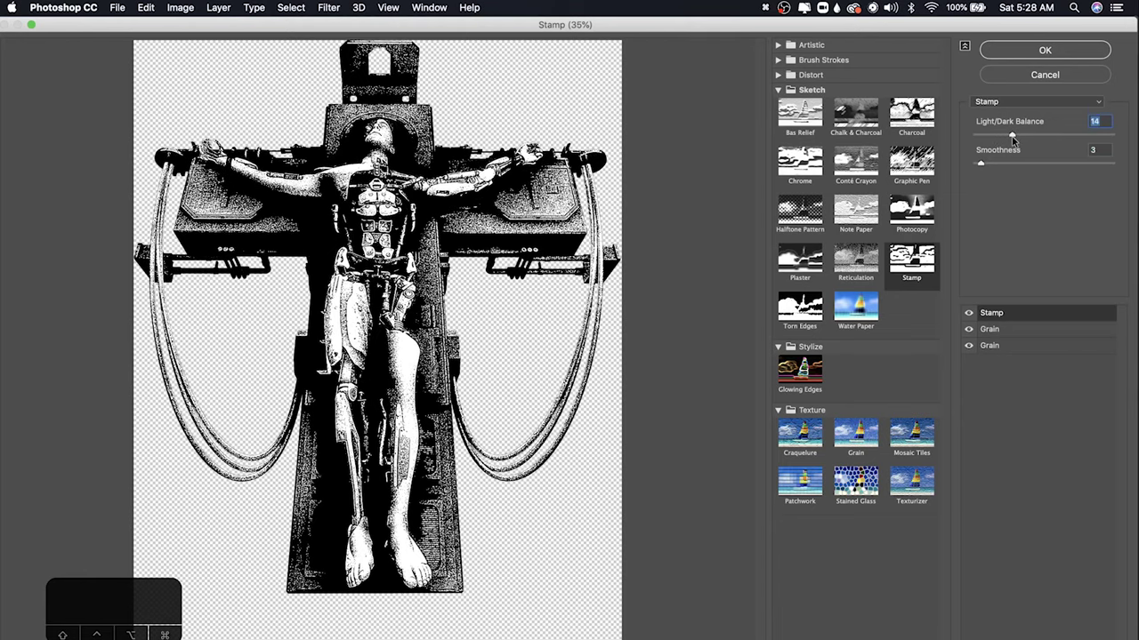
{"action": "left_click_drag", "start_coordinate": [1002, 135], "coordinate": [998, 136]}
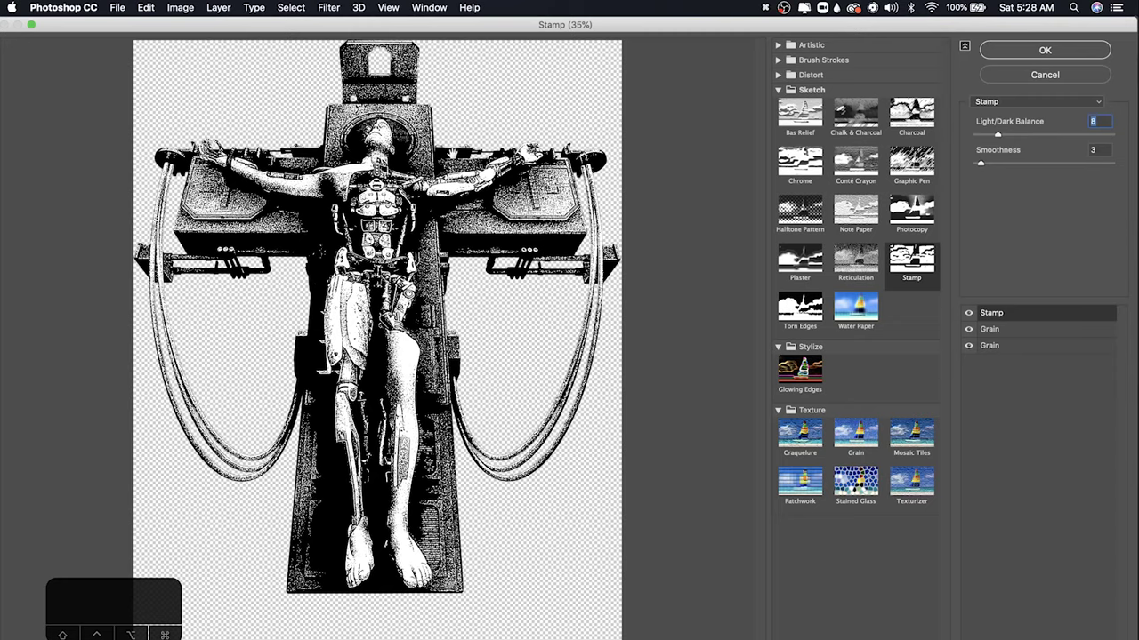
{"action": "left_click", "coordinate": [454, 157]}
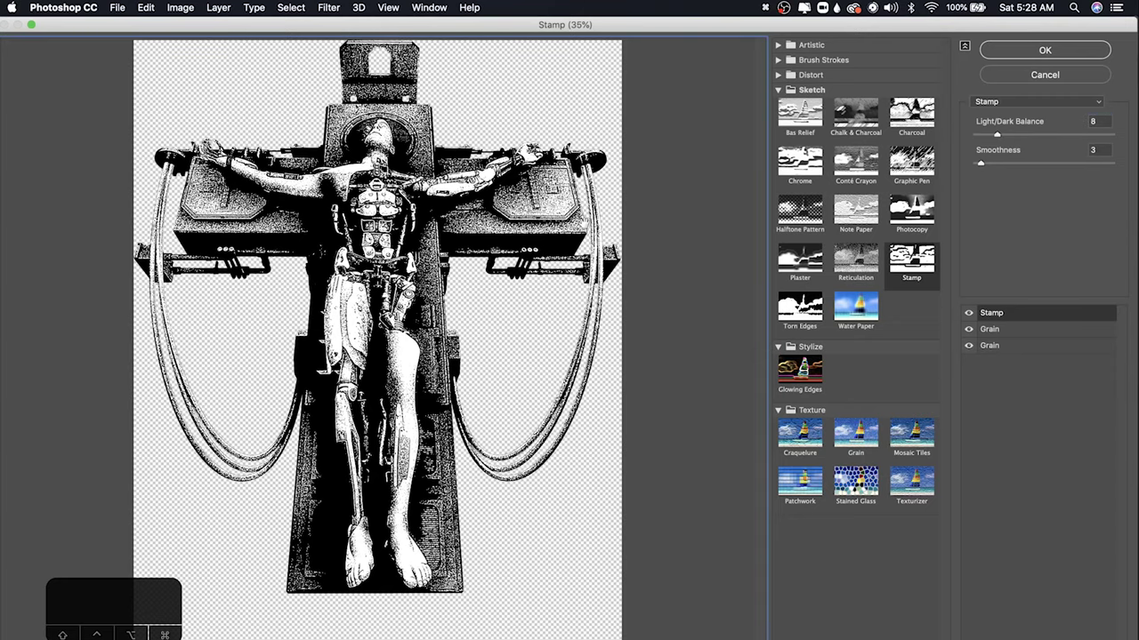
{"action": "key", "text": "super+equal"}
{"action": "key", "text": "super+equal"}
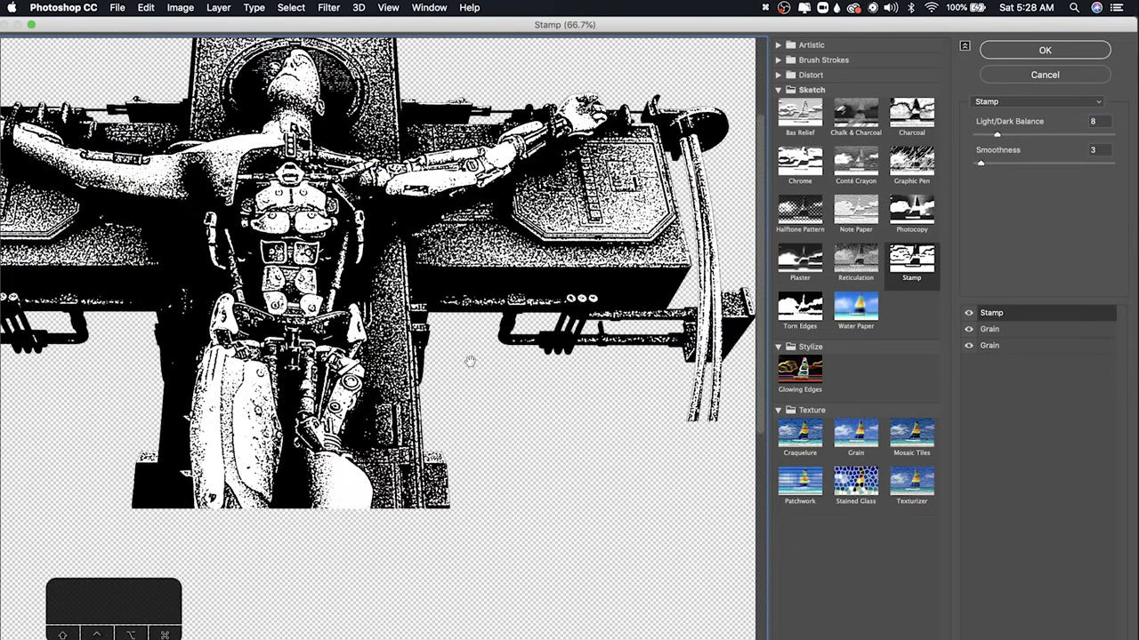
{"action": "left_click_drag", "start_coordinate": [476, 273], "coordinate": [475, 323]}
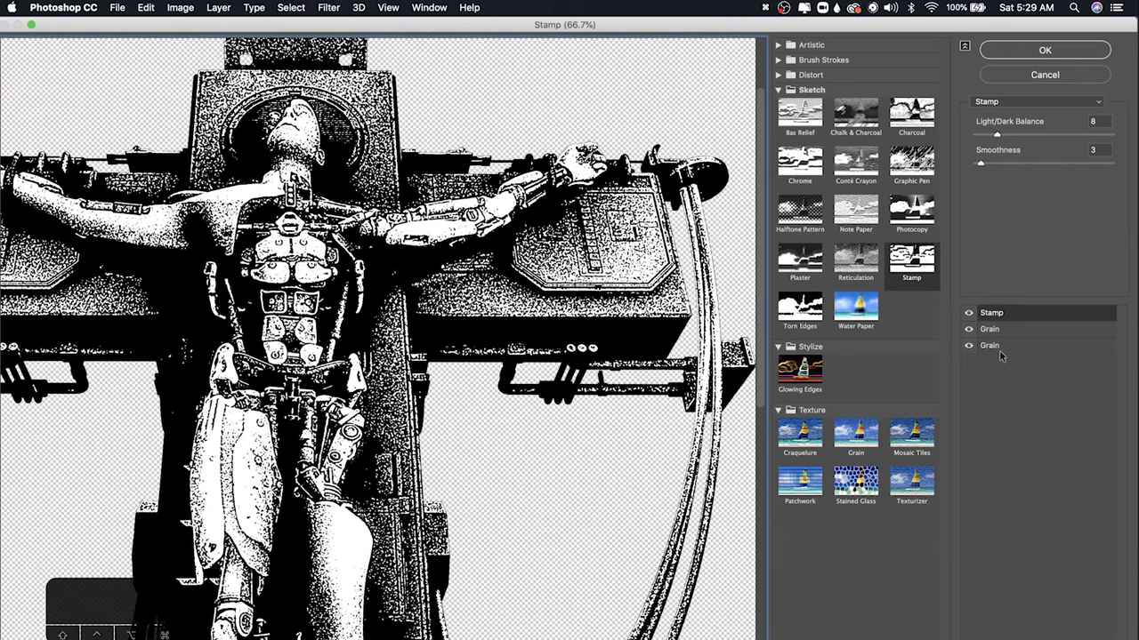
{"action": "left_click", "coordinate": [969, 329]}
{"action": "left_click", "coordinate": [969, 345]}
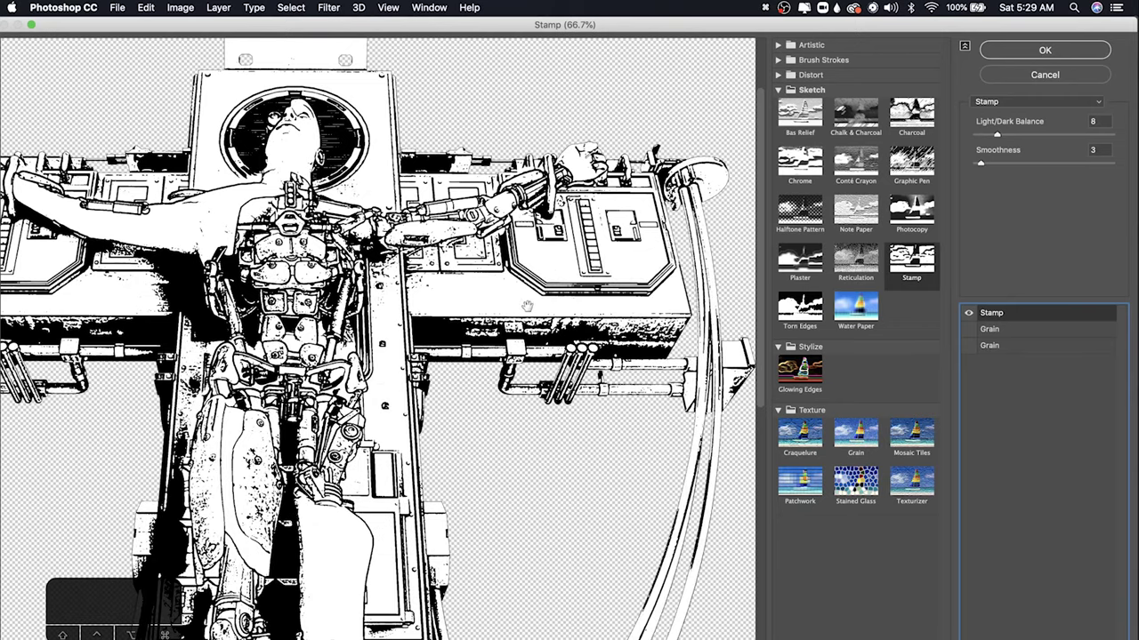
{"action": "left_click_drag", "start_coordinate": [527, 305], "coordinate": [712, 258]}
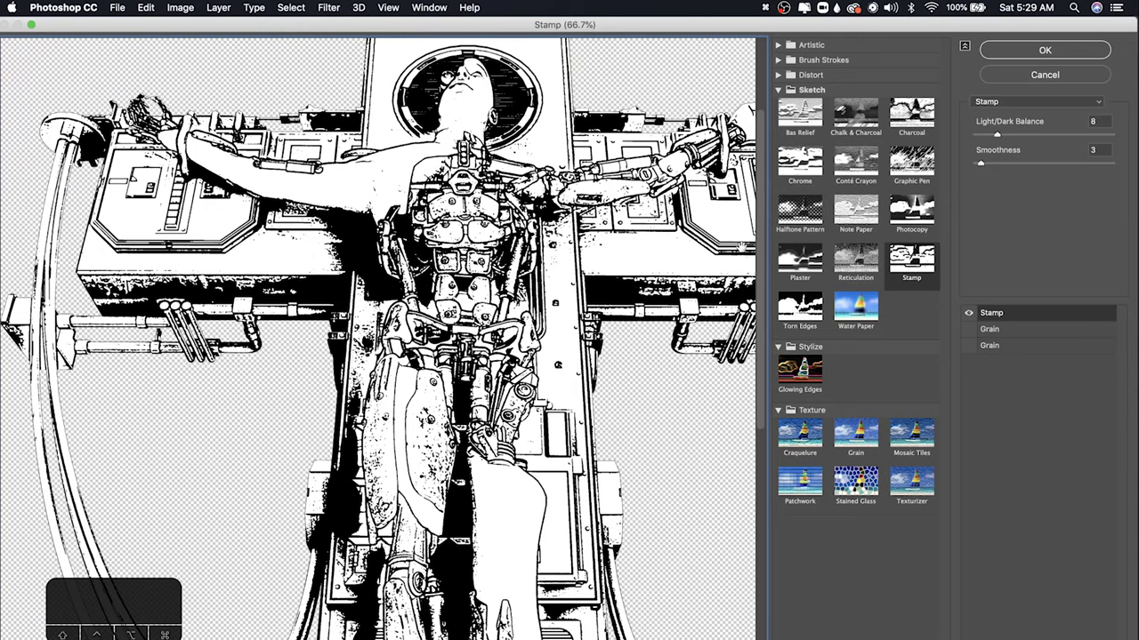
{"action": "left_click", "coordinate": [968, 329]}
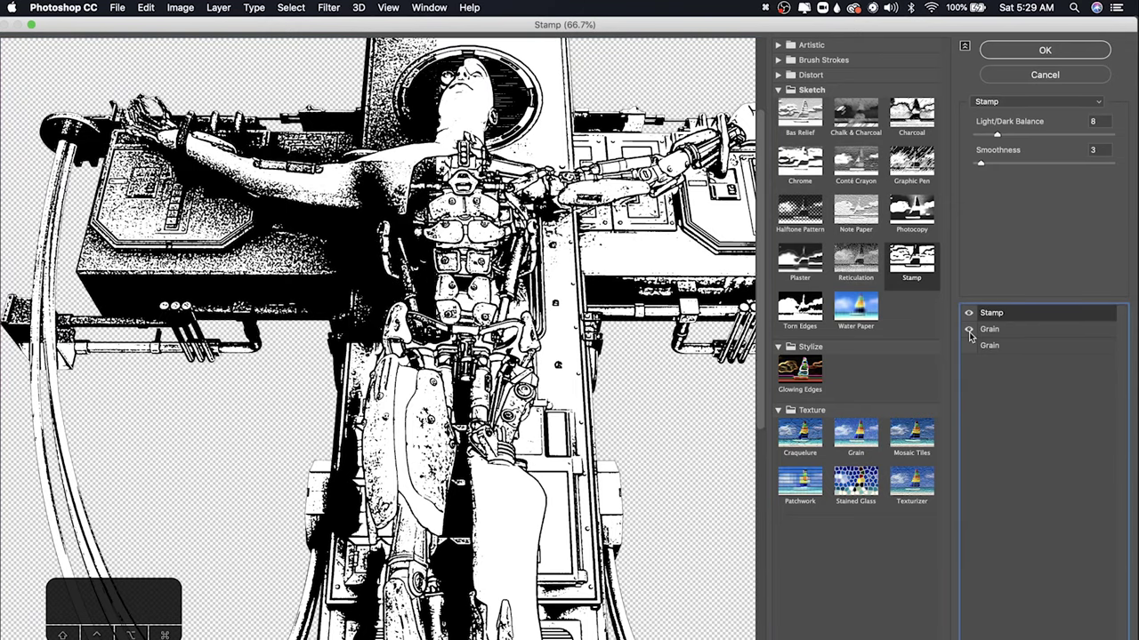
{"action": "left_click", "coordinate": [968, 345]}
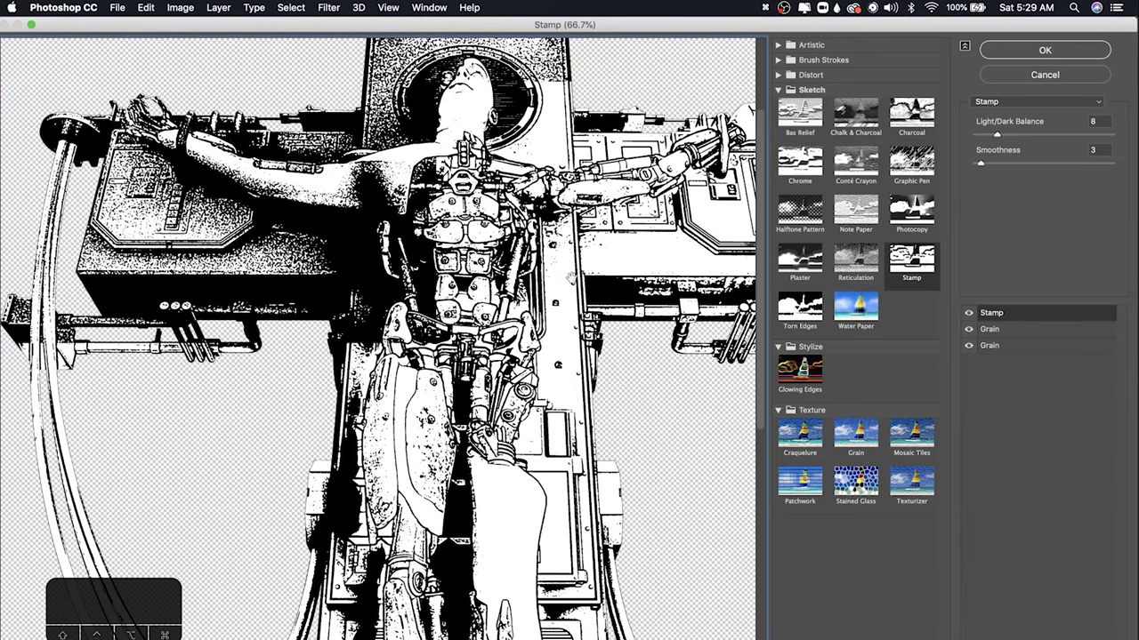
{"action": "left_click_drag", "start_coordinate": [595, 278], "coordinate": [533, 277]}
{"action": "key", "text": "super+0"}
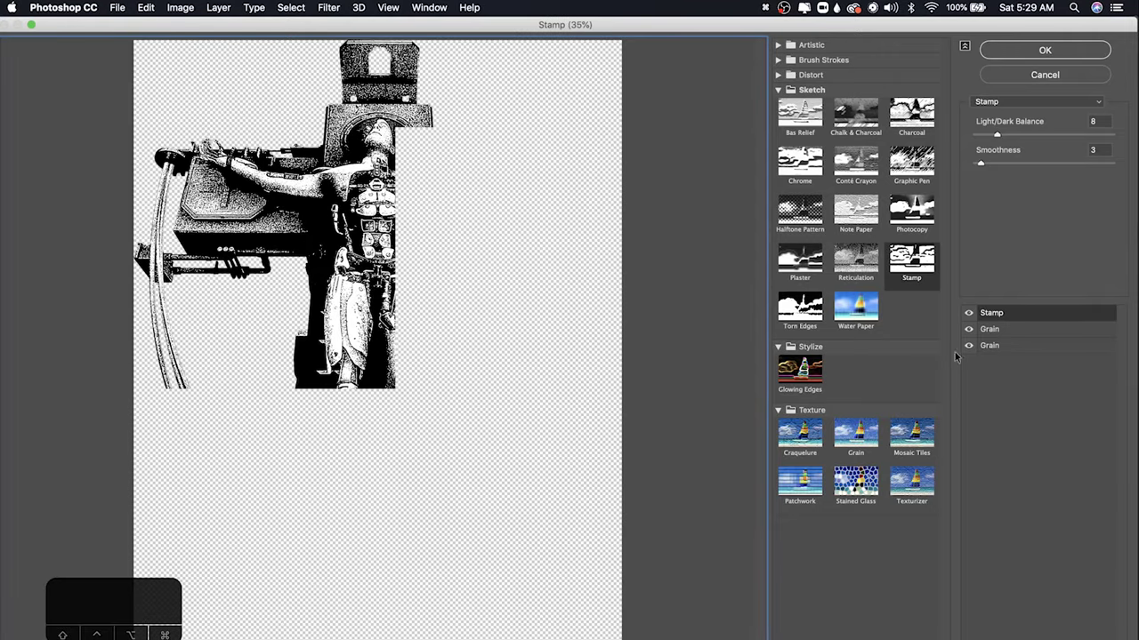
Apply the Stamp and Grain stack to RENDER copy and compare it against FINAL1.
{"action": "left_click", "coordinate": [1027, 52]}
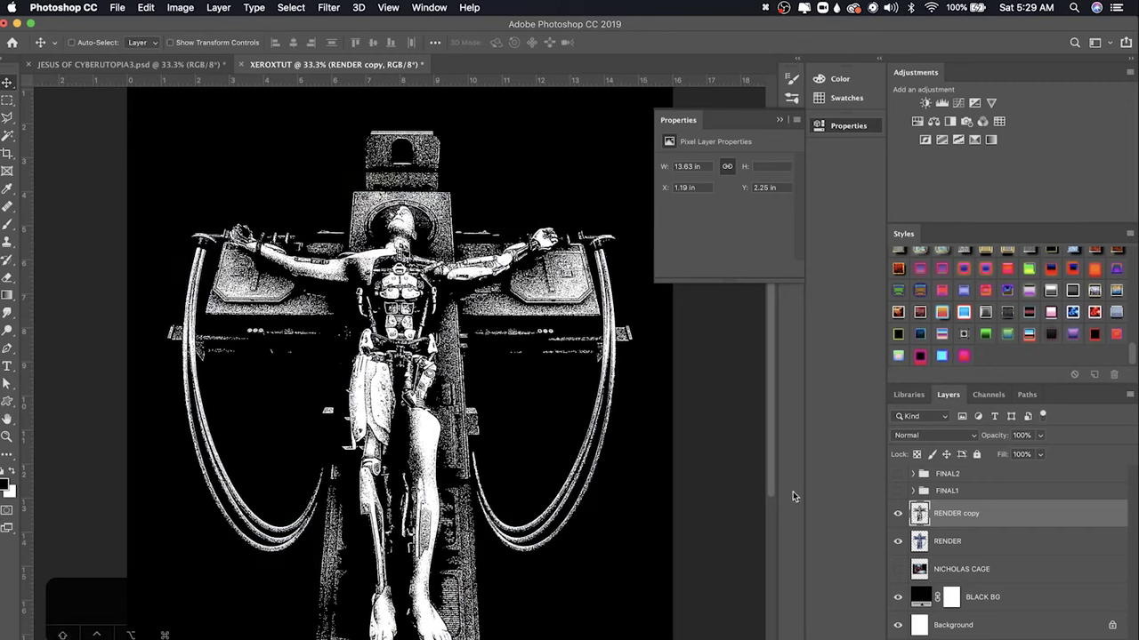
{"action": "left_click", "coordinate": [898, 492]}
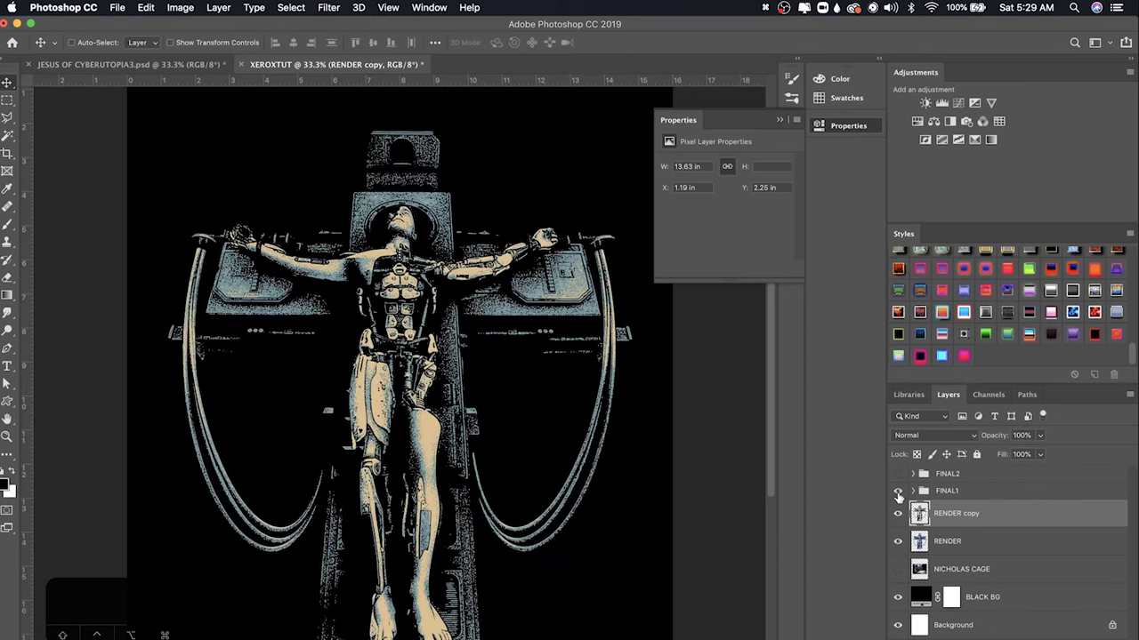
{"action": "left_click", "coordinate": [897, 491]}
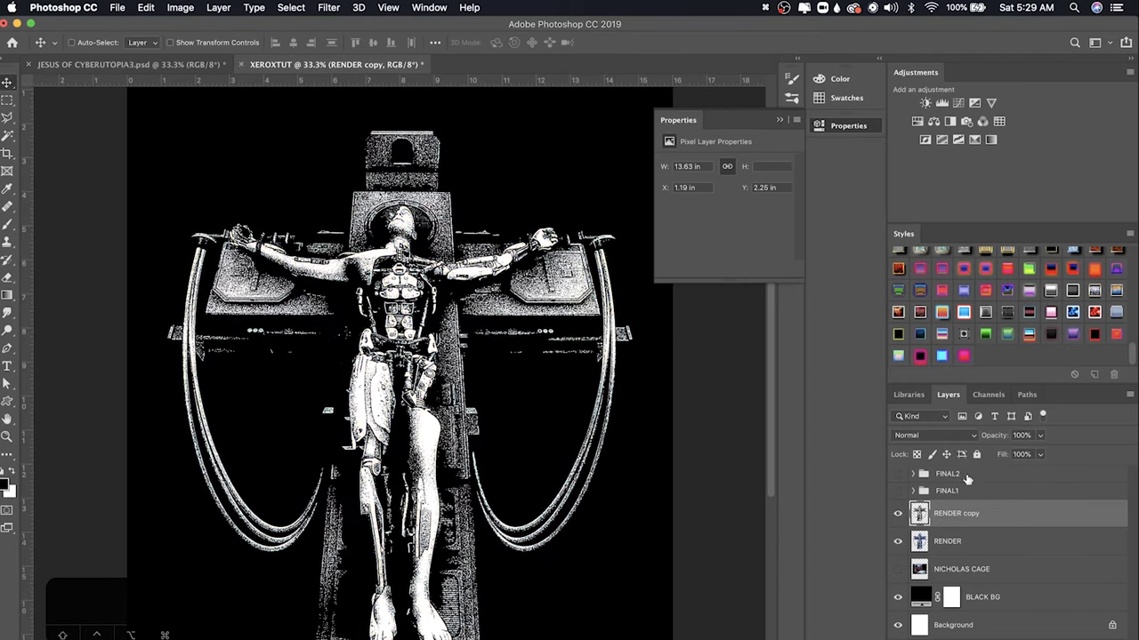
{"action": "double_click", "coordinate": [1095, 526]}
Add a blue Color Overlay to RENDER copy in Multiply blend mode.
{"action": "left_click_drag", "start_coordinate": [775, 135], "coordinate": [667, 135]}
{"action": "left_click", "coordinate": [539, 373]}
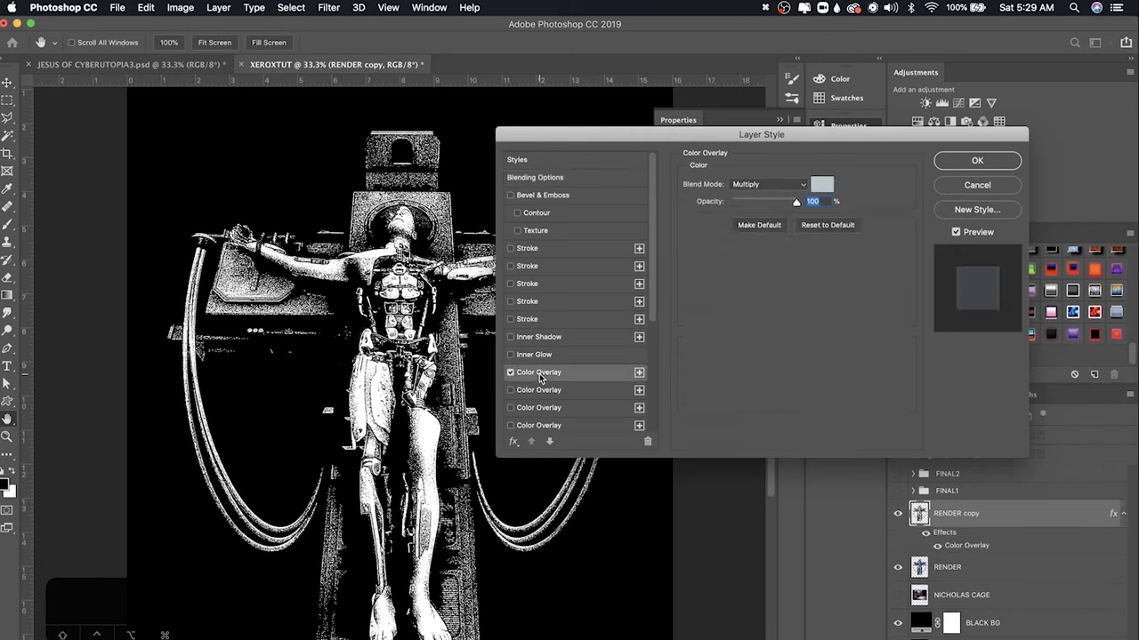
{"action": "left_click", "coordinate": [819, 185]}
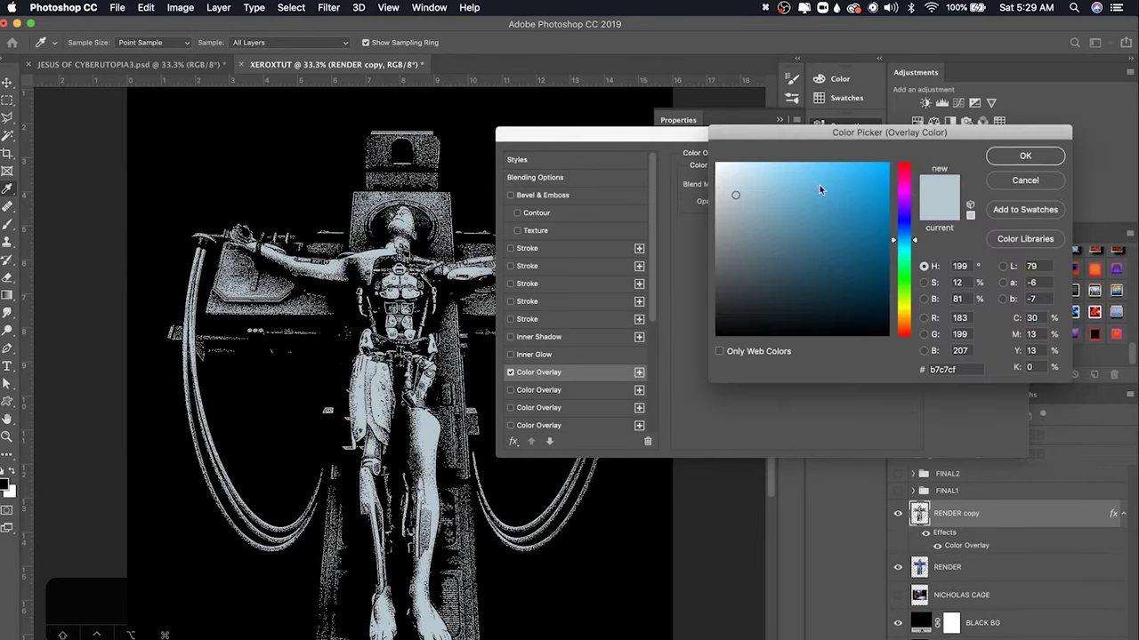
{"action": "left_click", "coordinate": [800, 195]}
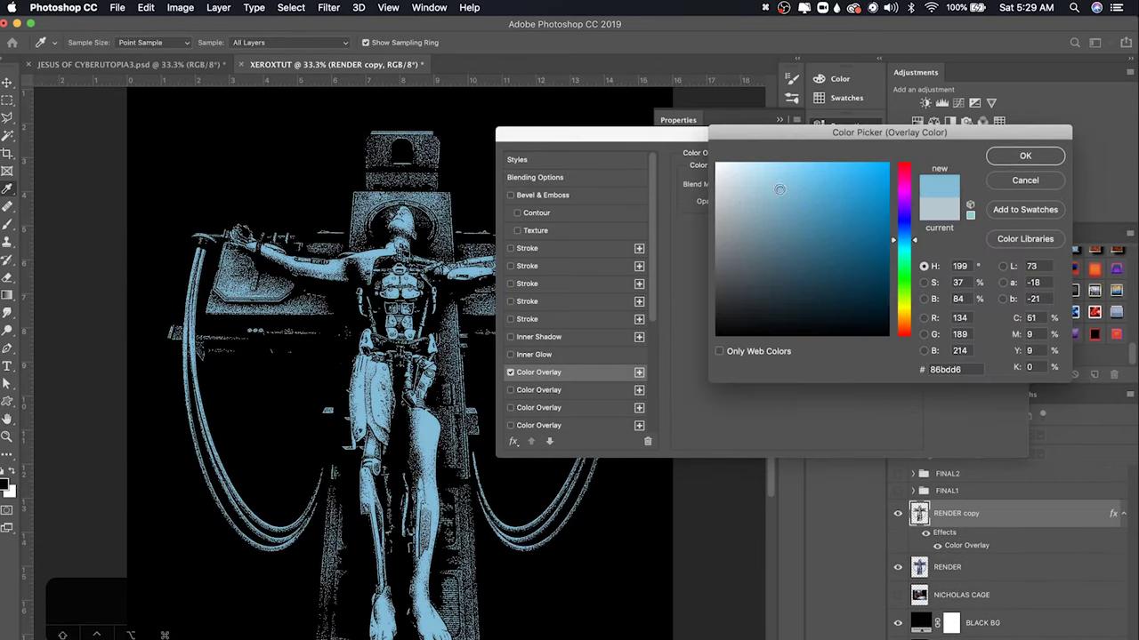
{"action": "key", "text": "Return"}
{"action": "left_click", "coordinate": [763, 185]}
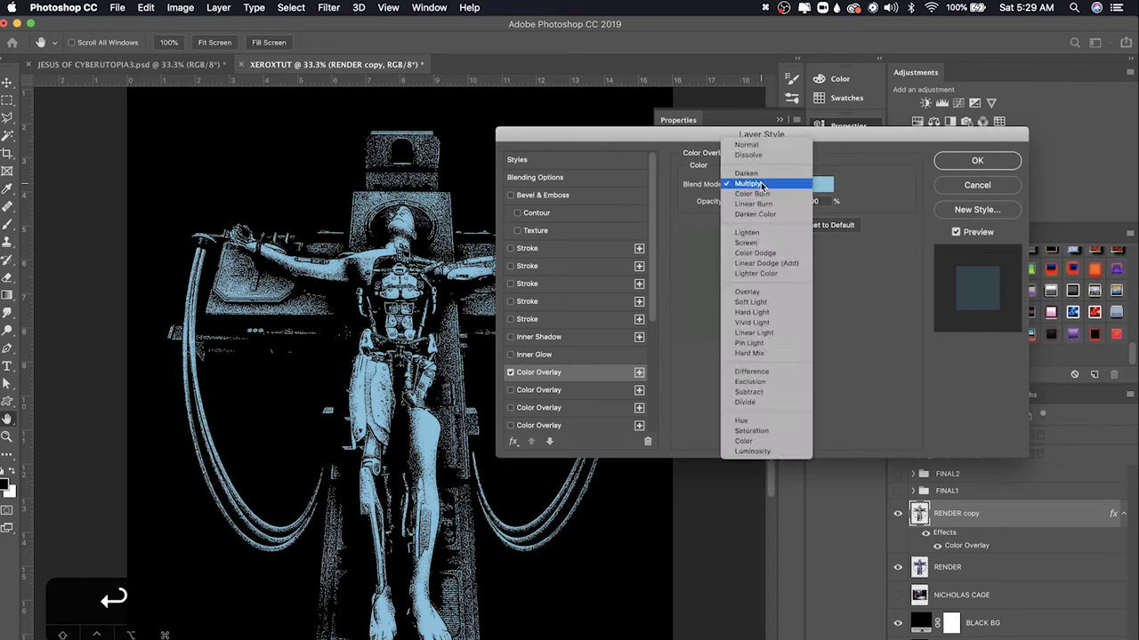
{"action": "left_click", "coordinate": [762, 186]}
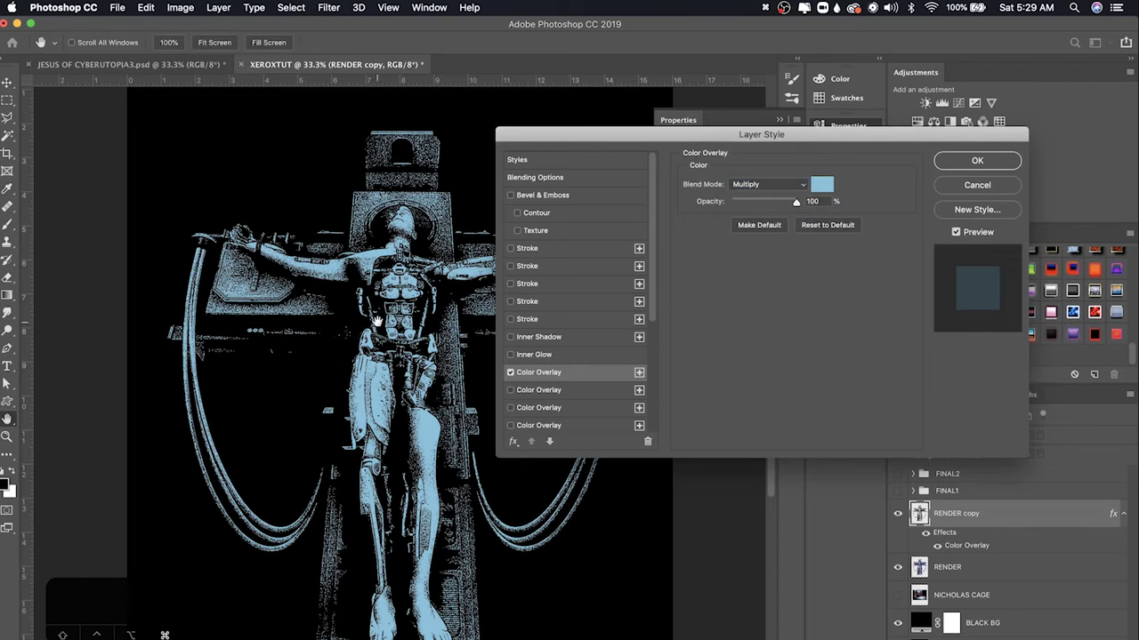
Change the overlay to pale cyan-green (a0cfb8), apply it, and show FINAL1 to compare.
{"action": "left_click", "coordinate": [822, 184]}
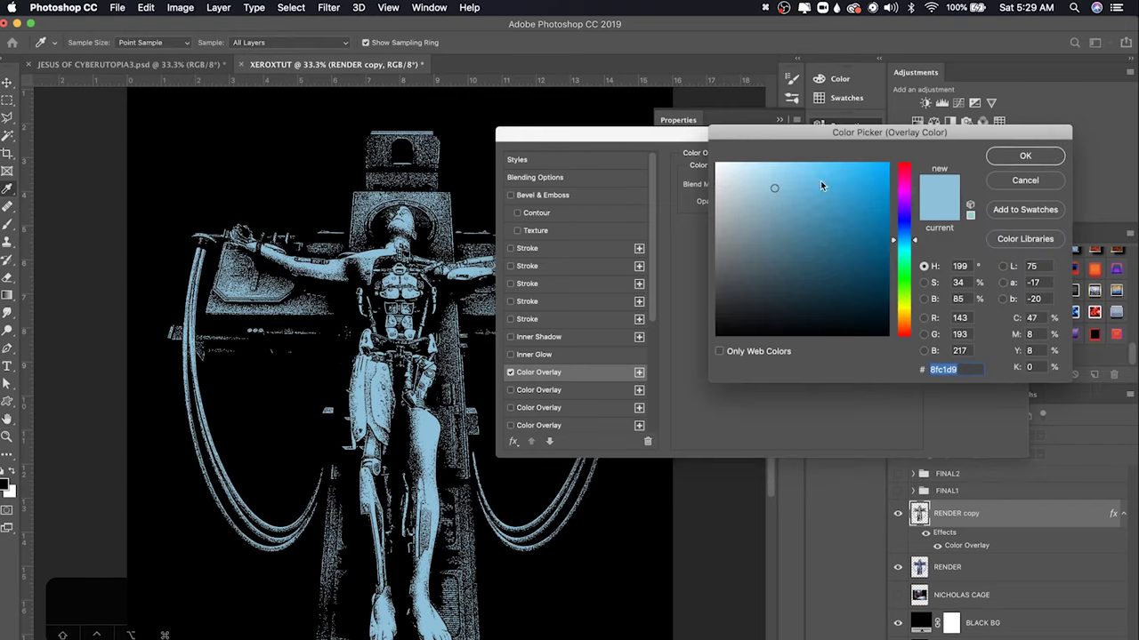
{"action": "left_click", "coordinate": [904, 248]}
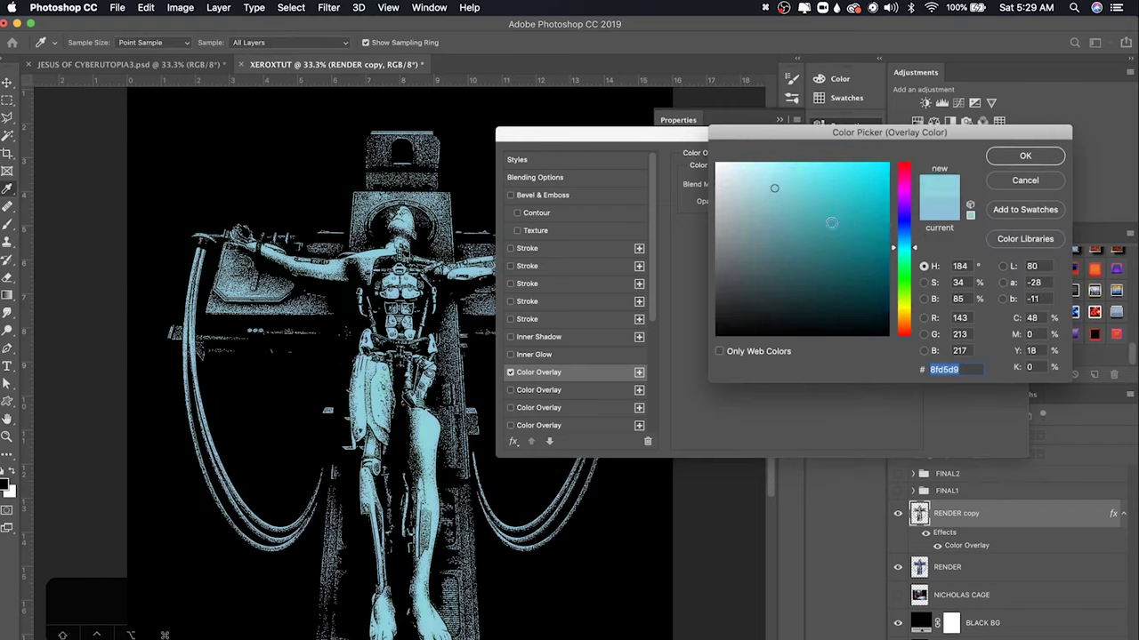
{"action": "left_click", "coordinate": [754, 194]}
{"action": "left_click", "coordinate": [911, 265]}
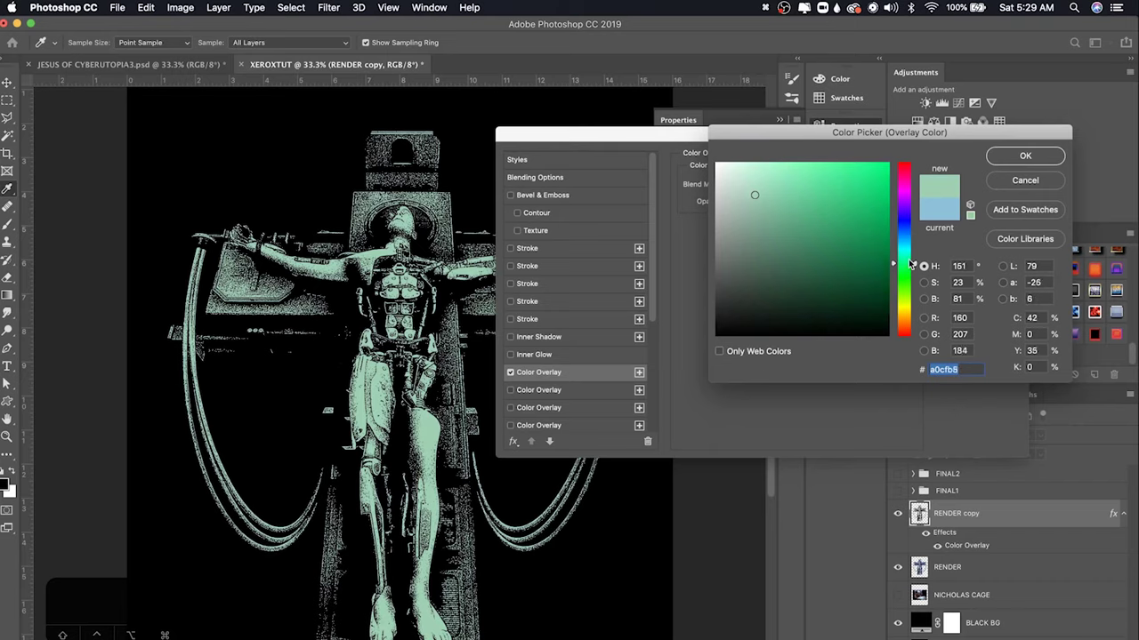
{"action": "left_click_drag", "start_coordinate": [910, 265], "coordinate": [909, 256]}
{"action": "left_click", "coordinate": [1023, 156]}
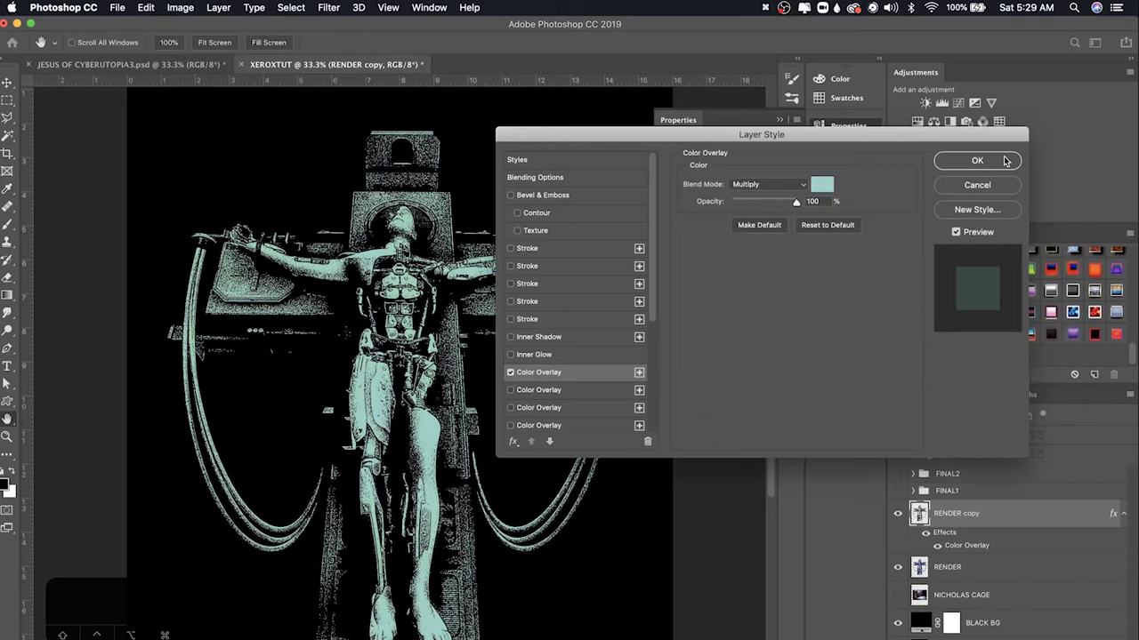
{"action": "left_click", "coordinate": [978, 161]}
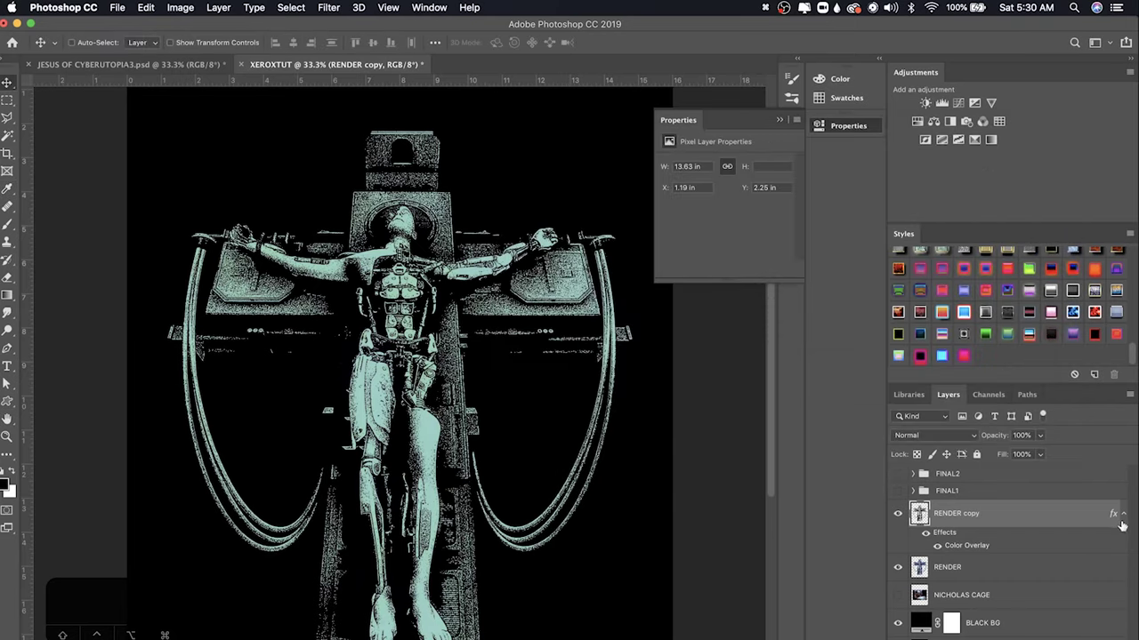
{"action": "left_click", "coordinate": [899, 491]}
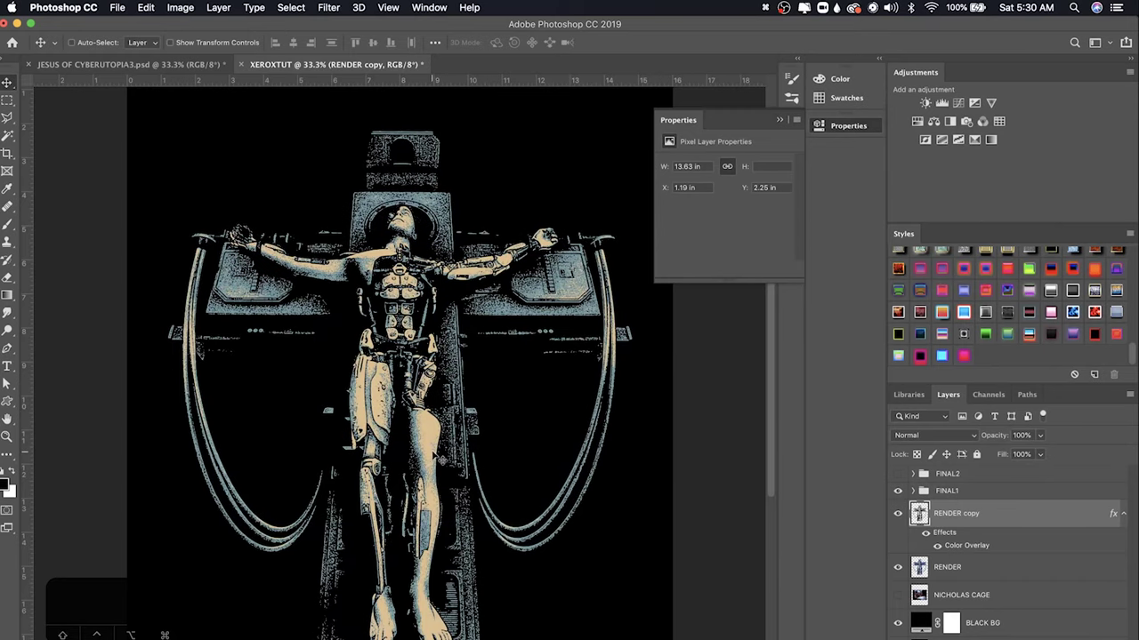
Hide FINAL1, duplicate the RENDER layer, and move RENDER copy 2 above RENDER copy.
{"action": "left_click", "coordinate": [898, 491]}
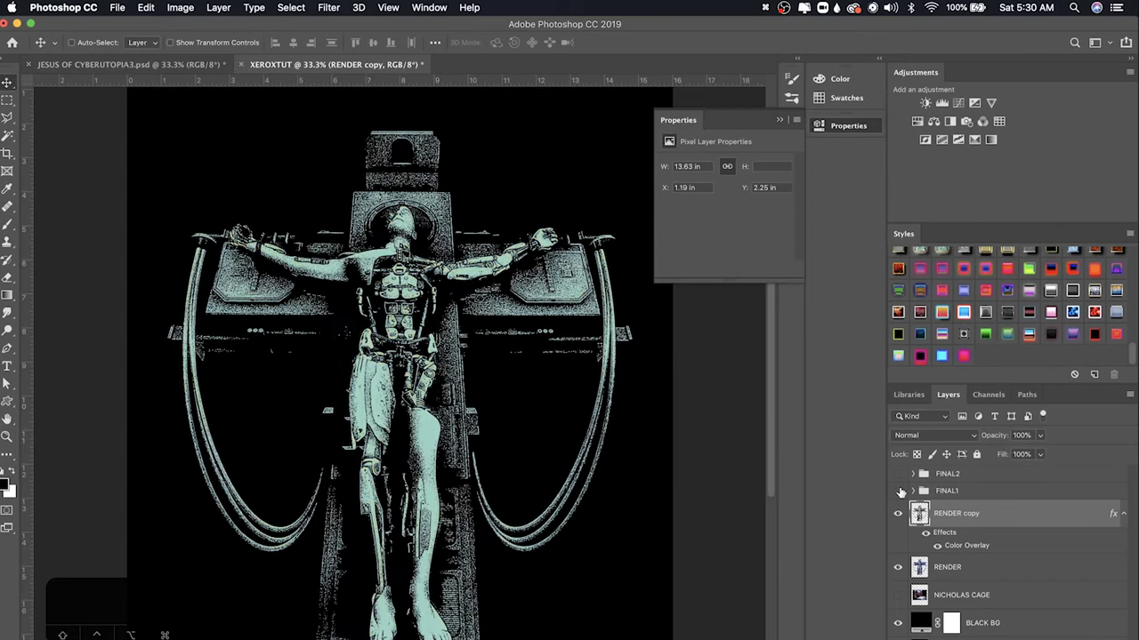
{"action": "left_click", "coordinate": [1123, 515]}
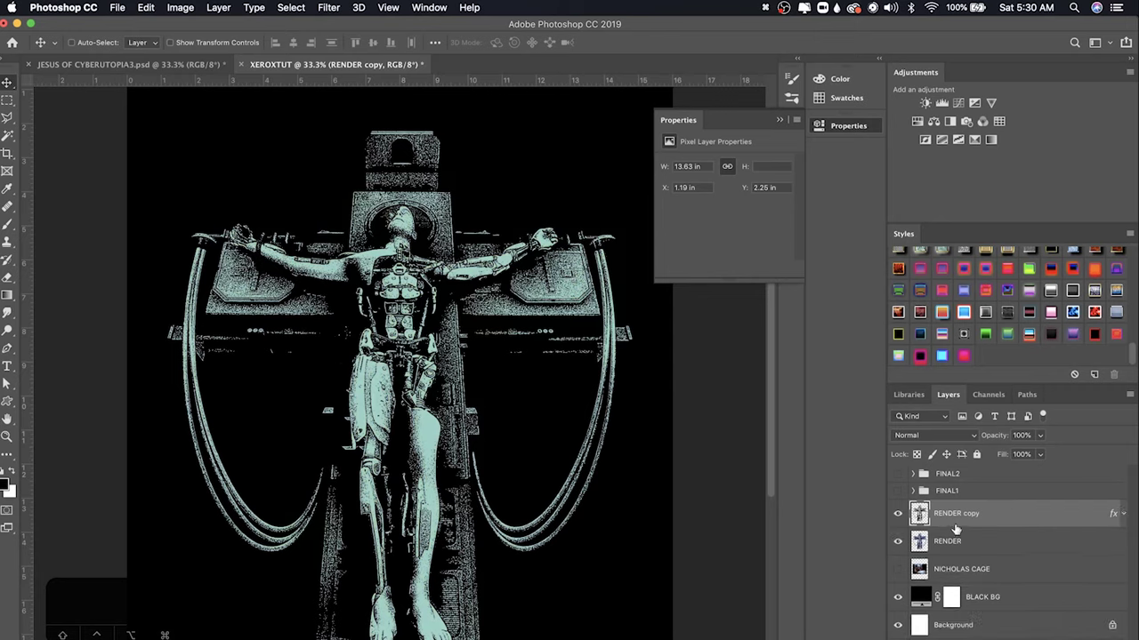
{"action": "left_click", "coordinate": [953, 545]}
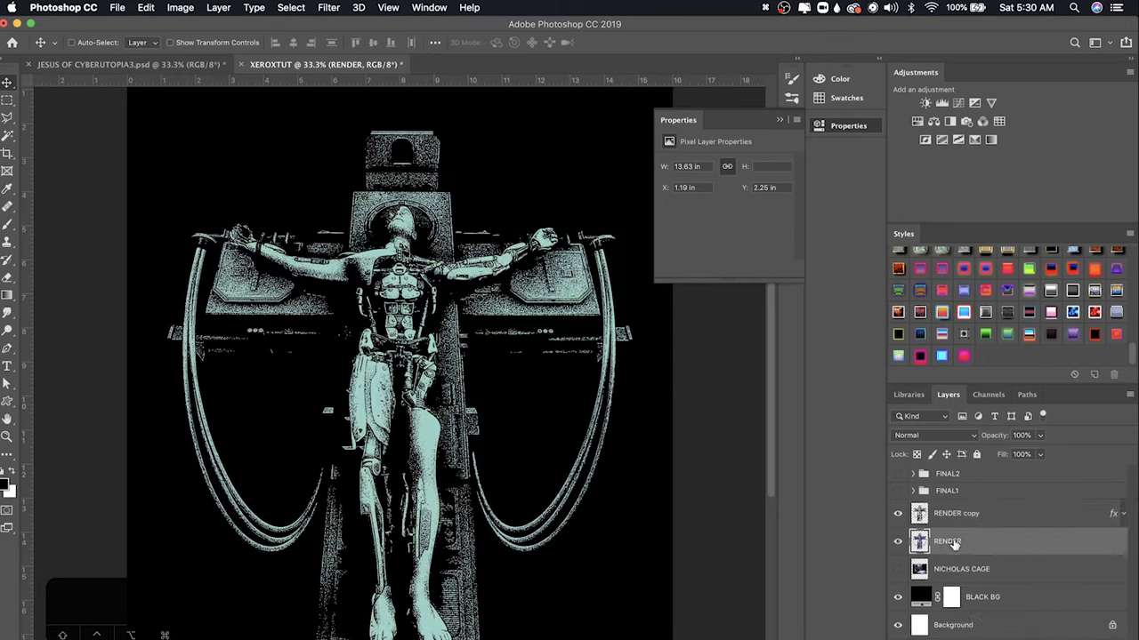
{"action": "key", "text": "super+j"}
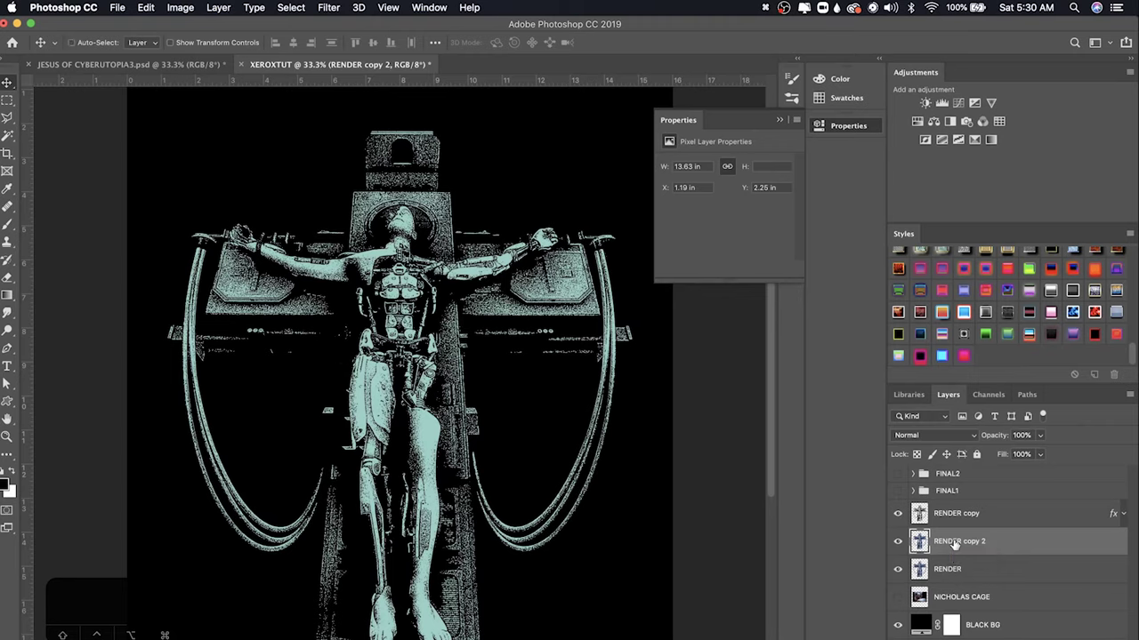
{"action": "left_click_drag", "start_coordinate": [966, 544], "coordinate": [962, 503]}
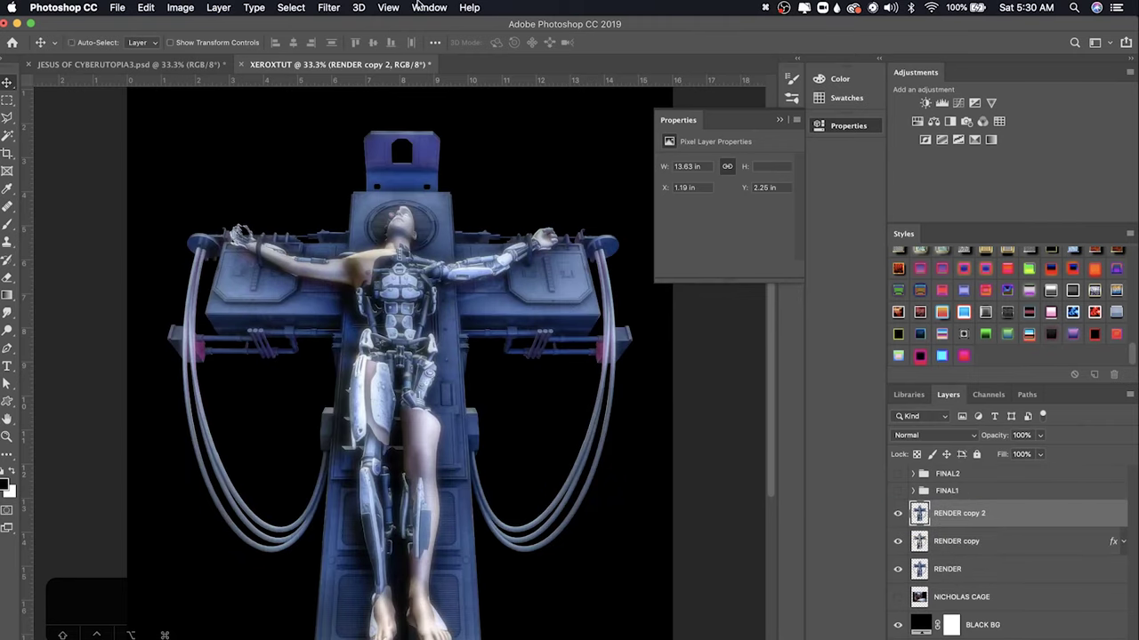
{"action": "left_click", "coordinate": [331, 7]}
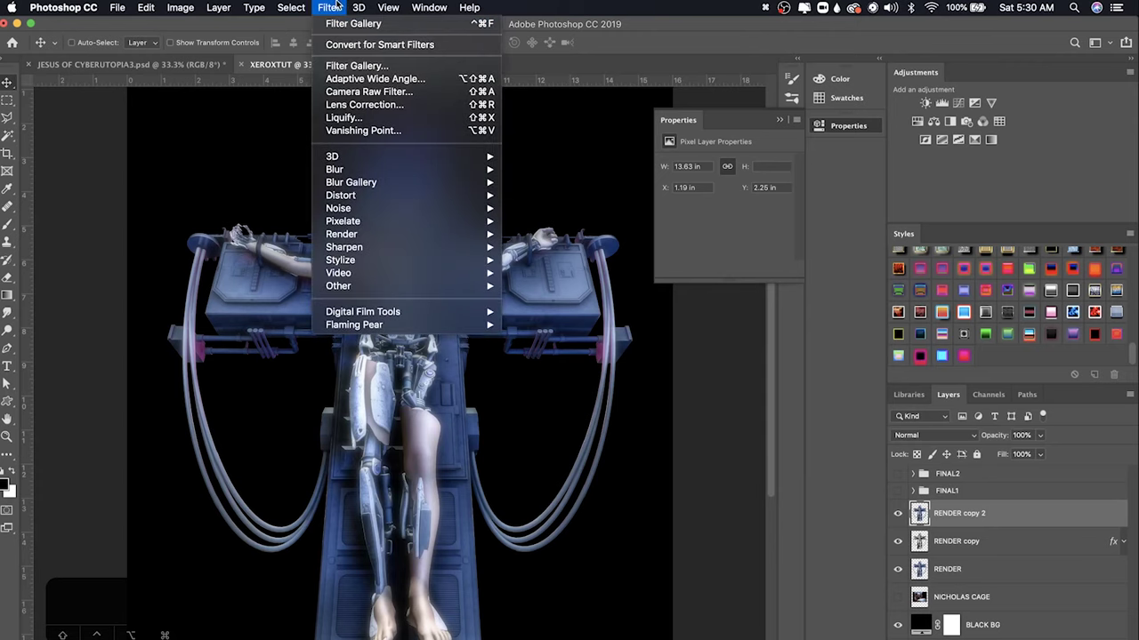
Apply the Sketch > Stamp filter with Light/Dark Balance 40 and Smoothness 3.
{"action": "left_click", "coordinate": [354, 67]}
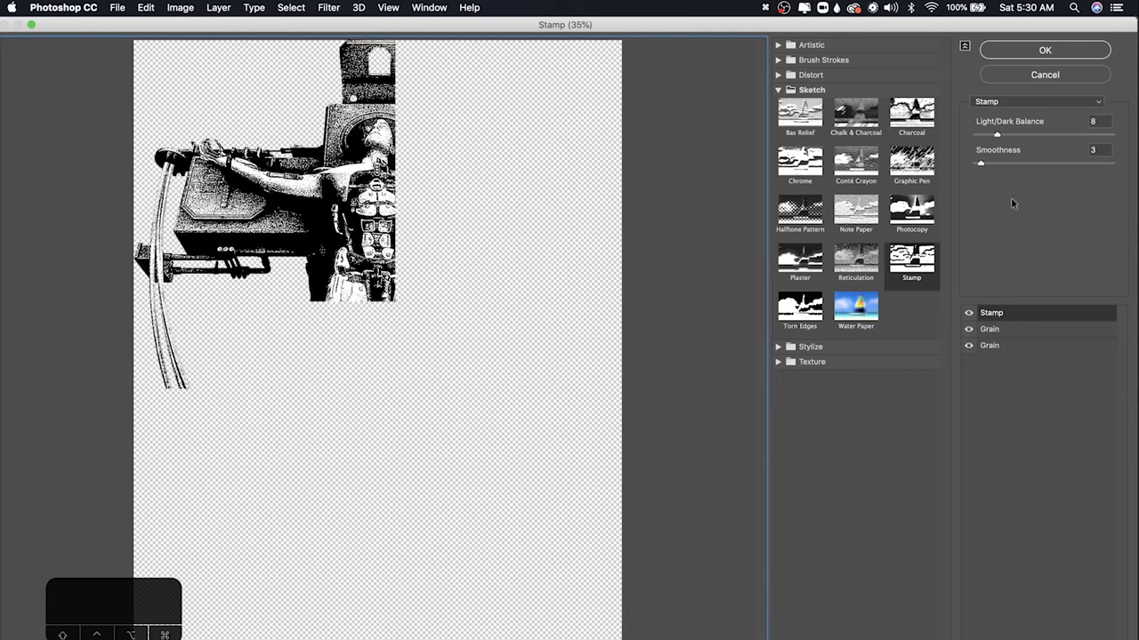
{"action": "left_click", "coordinate": [1034, 135]}
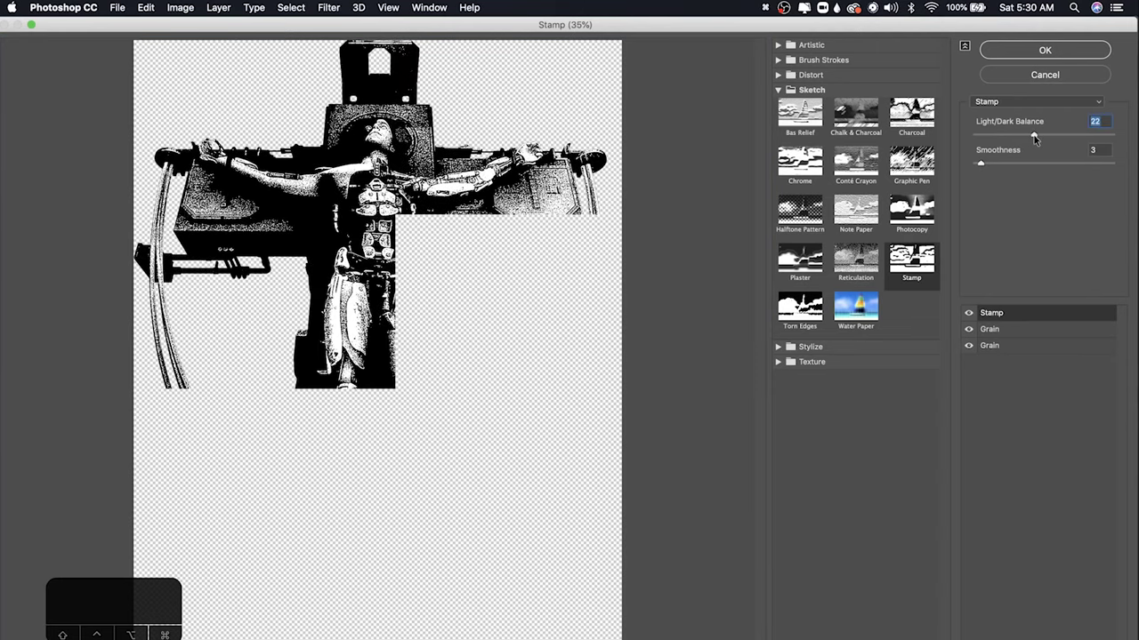
{"action": "left_click", "coordinate": [1069, 135]}
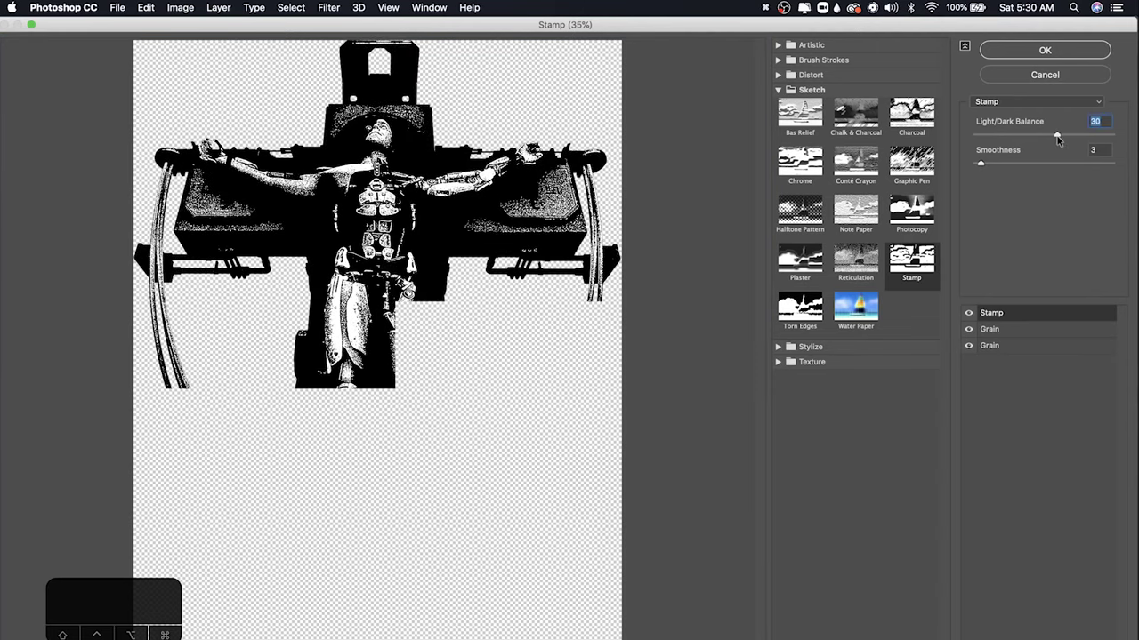
{"action": "left_click", "coordinate": [1073, 135]}
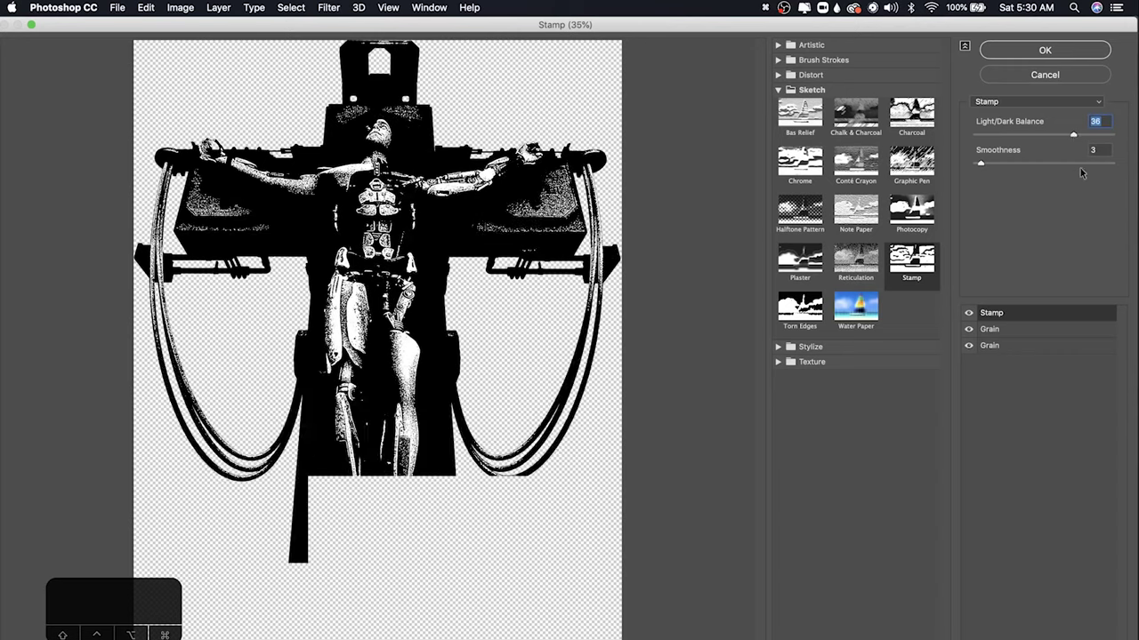
{"action": "left_click", "coordinate": [478, 313]}
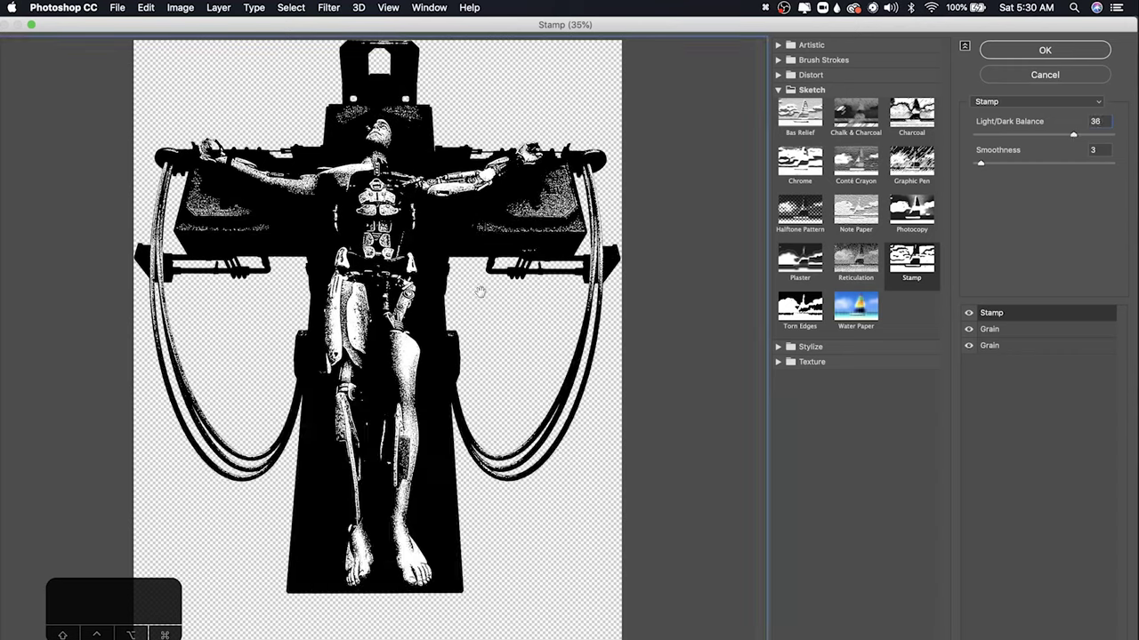
{"action": "left_click_drag", "start_coordinate": [1074, 134], "coordinate": [1085, 135]}
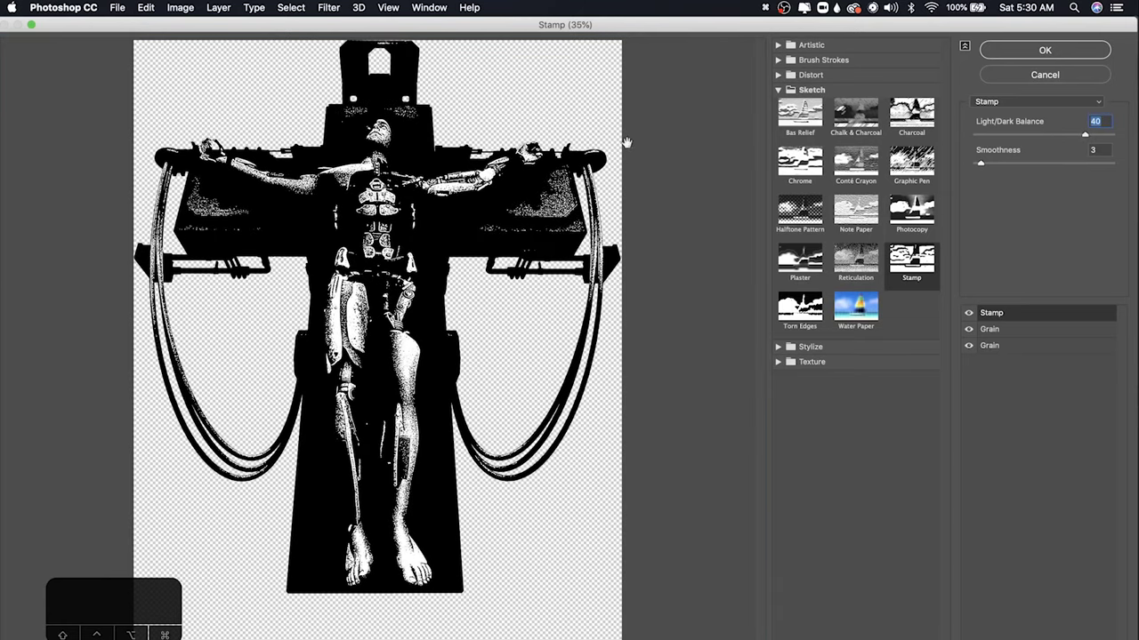
{"action": "left_click", "coordinate": [1040, 56]}
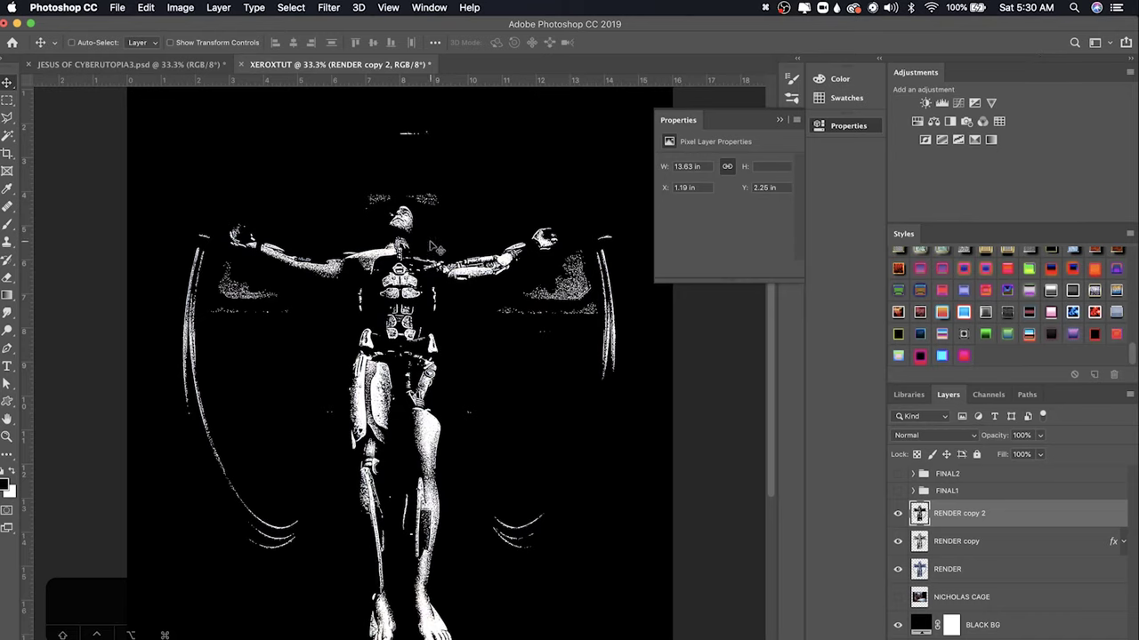
Select the black areas of RENDER copy 2 with the Magic Wand and delete them, keeping only white speckles.
{"action": "key", "text": "w"}
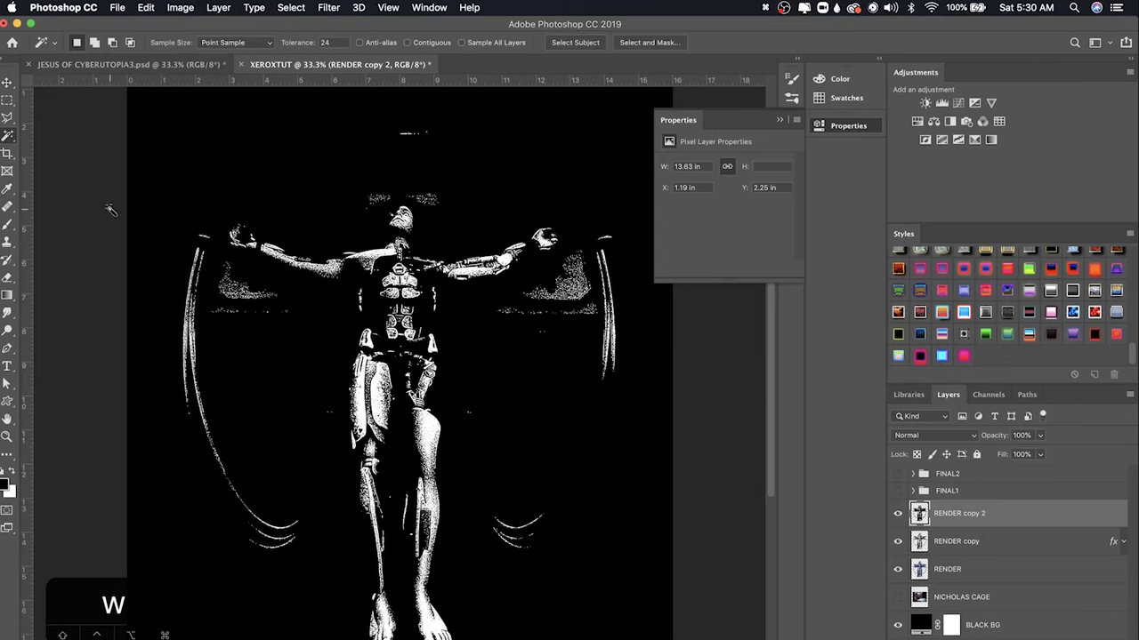
{"action": "left_click", "coordinate": [238, 45]}
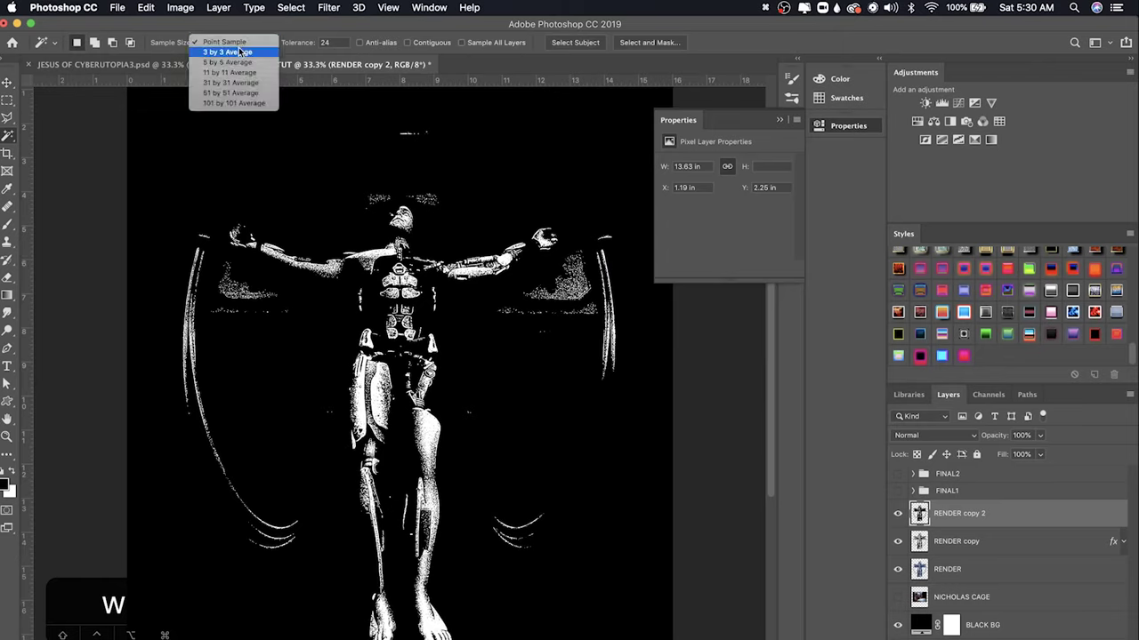
{"action": "left_click", "coordinate": [224, 42]}
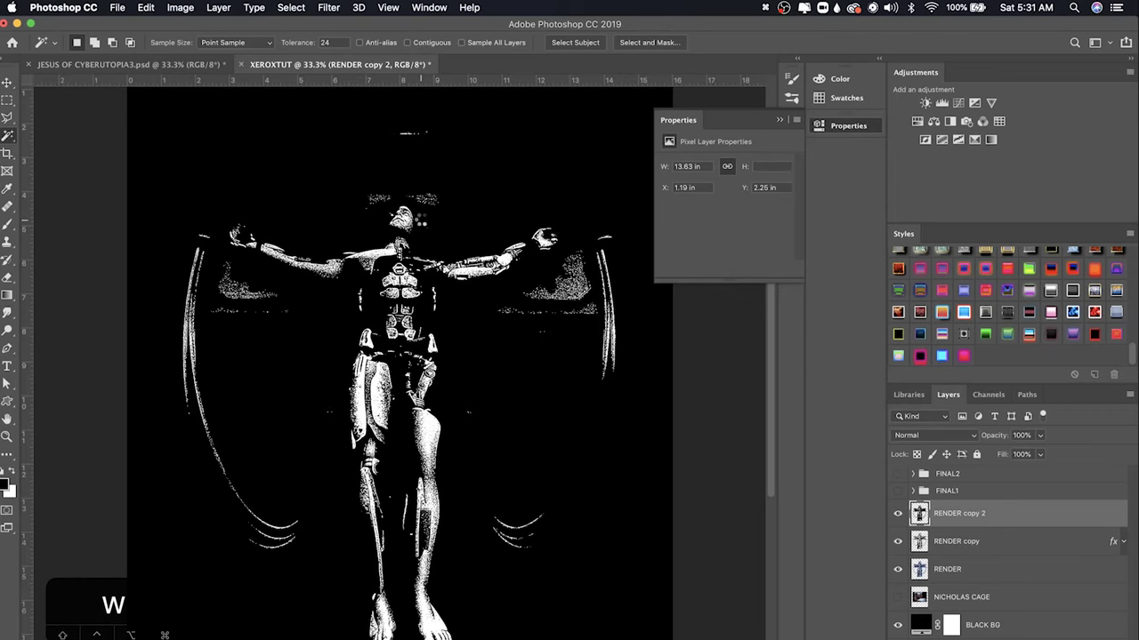
{"action": "left_click", "coordinate": [419, 218]}
{"action": "key", "text": "BackSpace"}
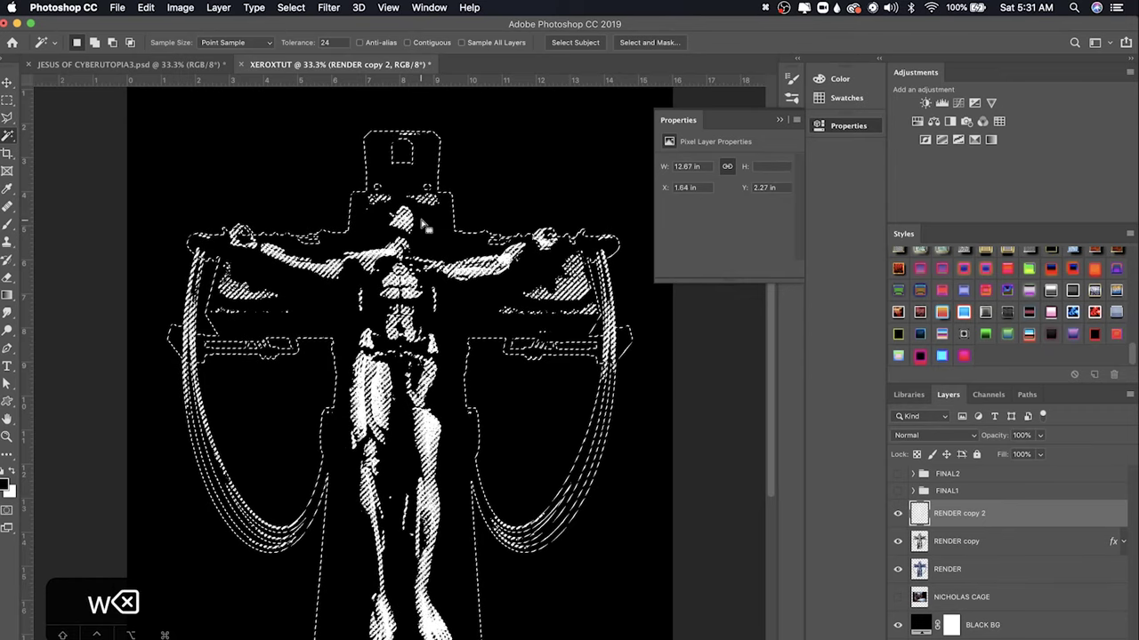
{"action": "key", "text": "super+d"}
{"action": "key", "text": "v"}
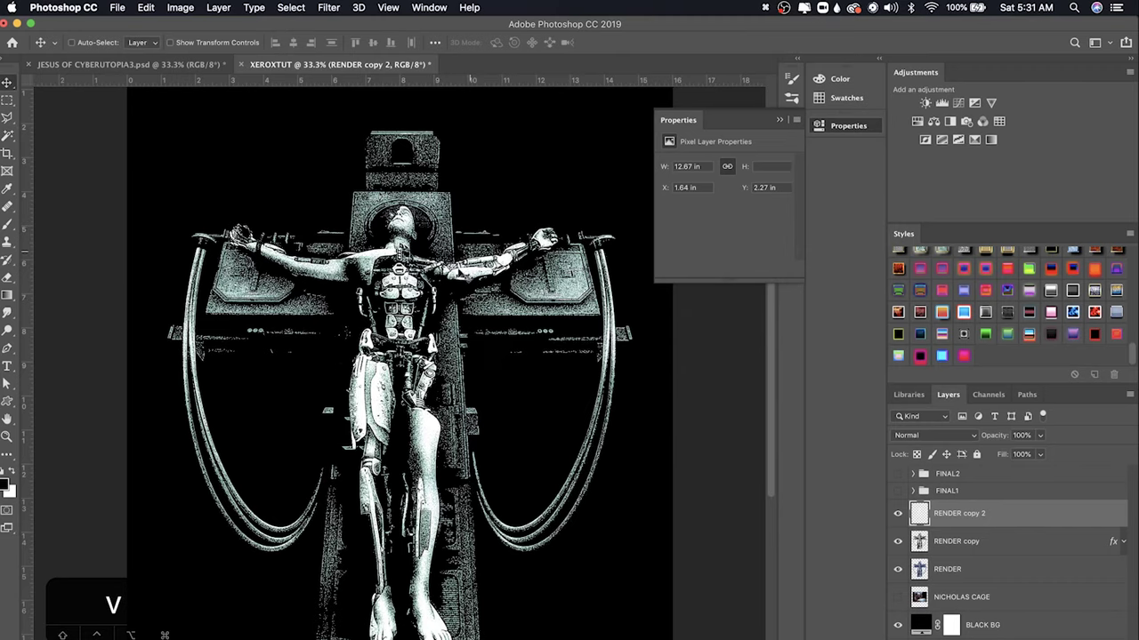
{"action": "key", "text": "super+equal"}
{"action": "key", "text": "super+equal"}
{"action": "key", "text": "super+0"}
{"action": "key", "text": "super+minus"}
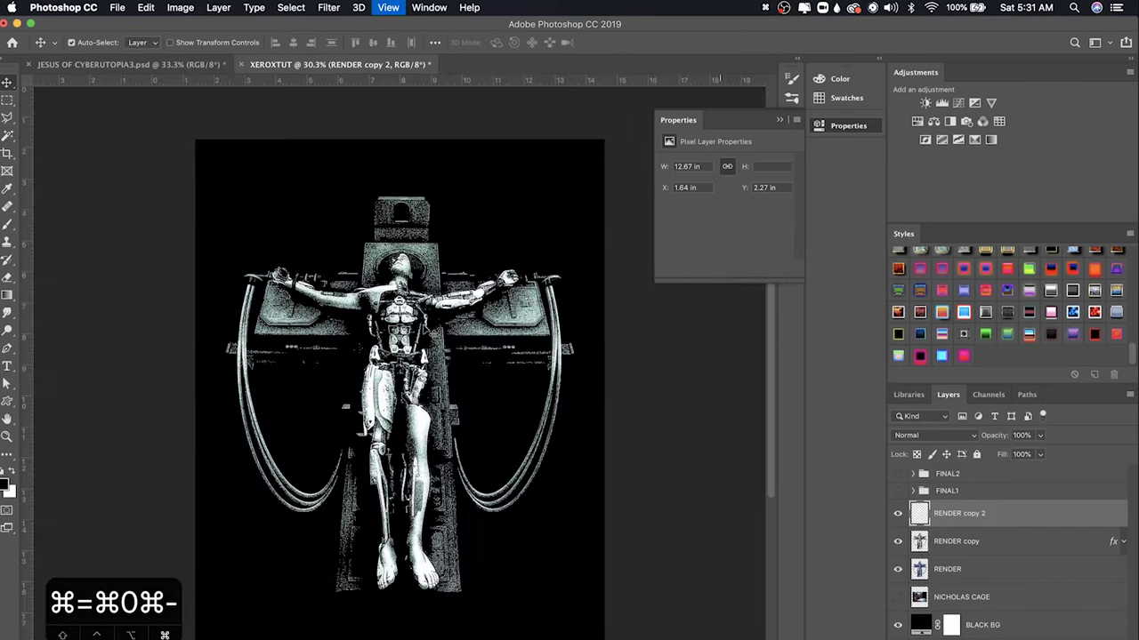
{"action": "key", "text": "super+equal"}
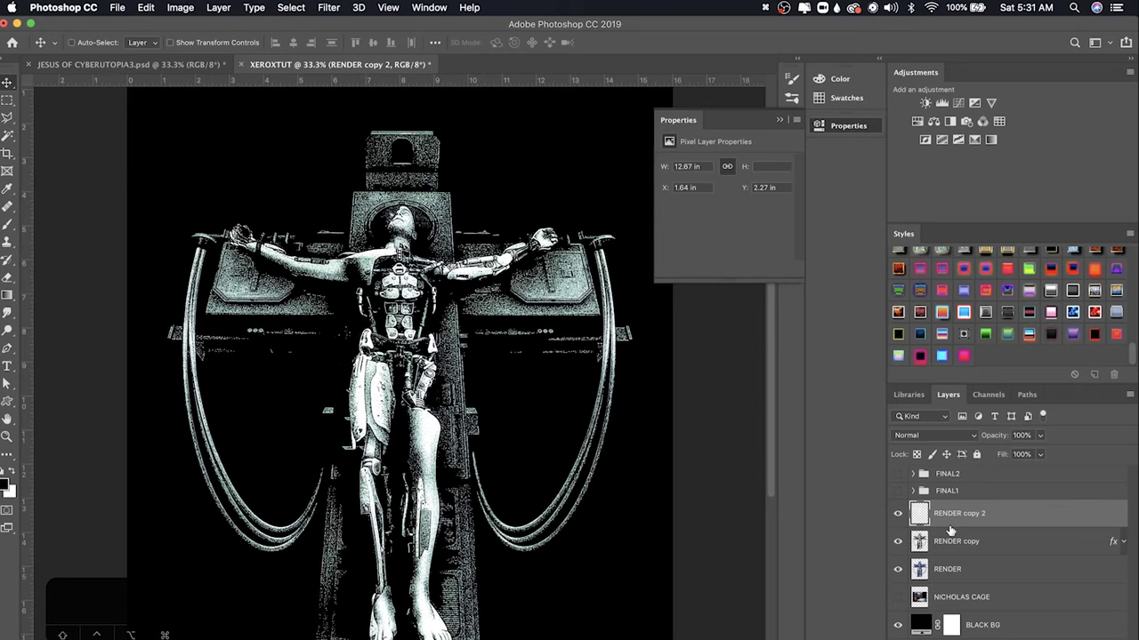
Give RENDER copy 2 a pale yellow-green Color Overlay (efeb73).
{"action": "double_click", "coordinate": [1102, 517]}
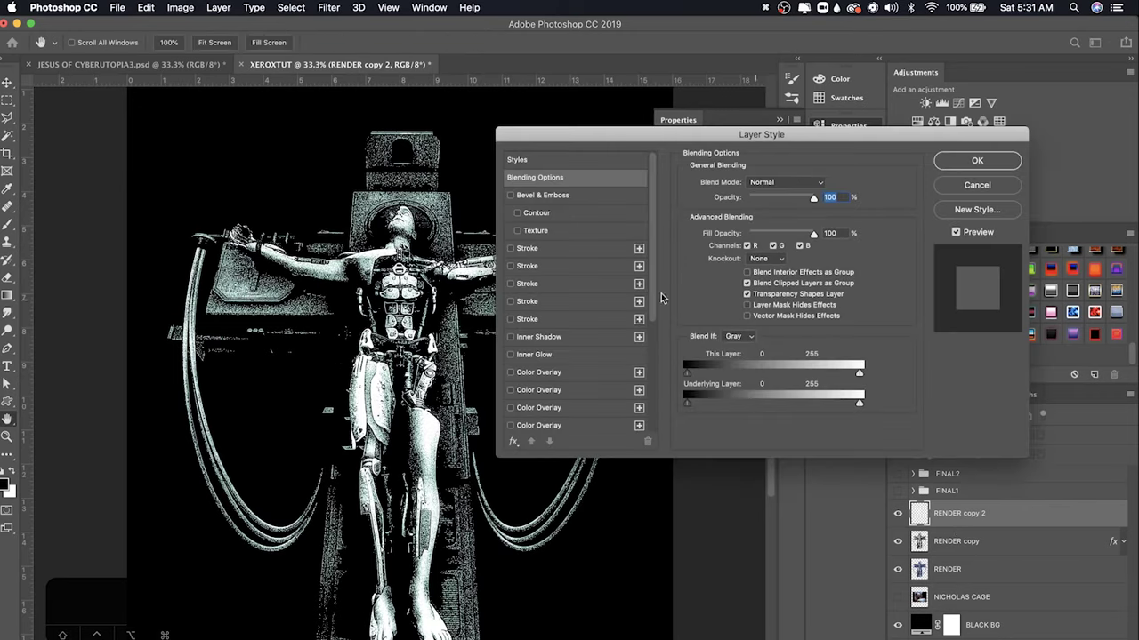
{"action": "left_click", "coordinate": [527, 375]}
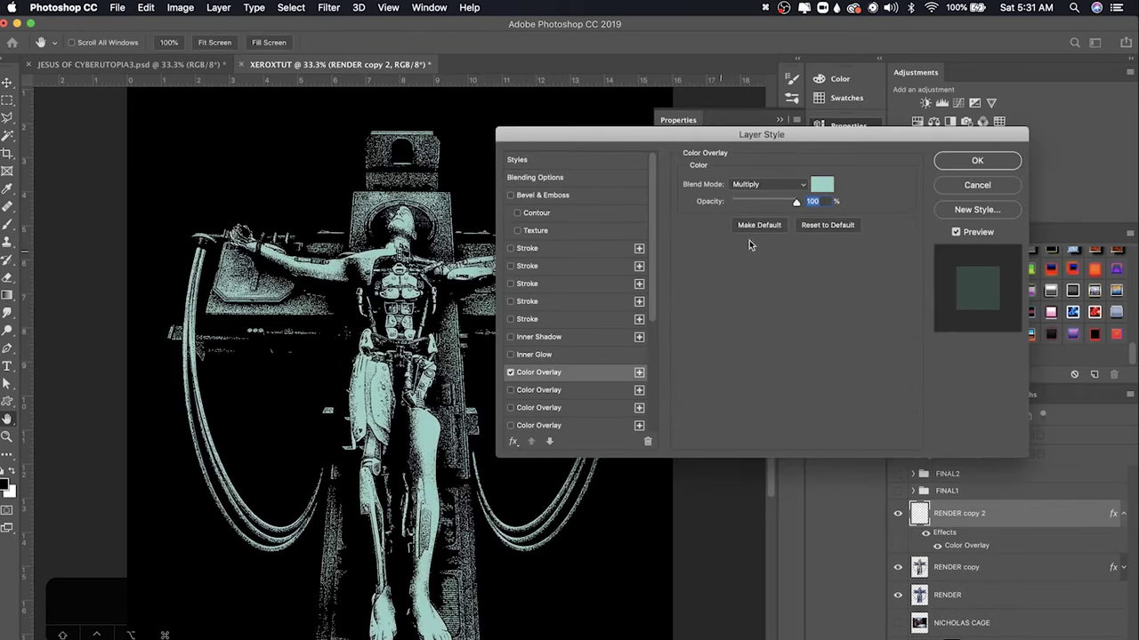
{"action": "left_click", "coordinate": [824, 185]}
{"action": "left_click", "coordinate": [905, 305]}
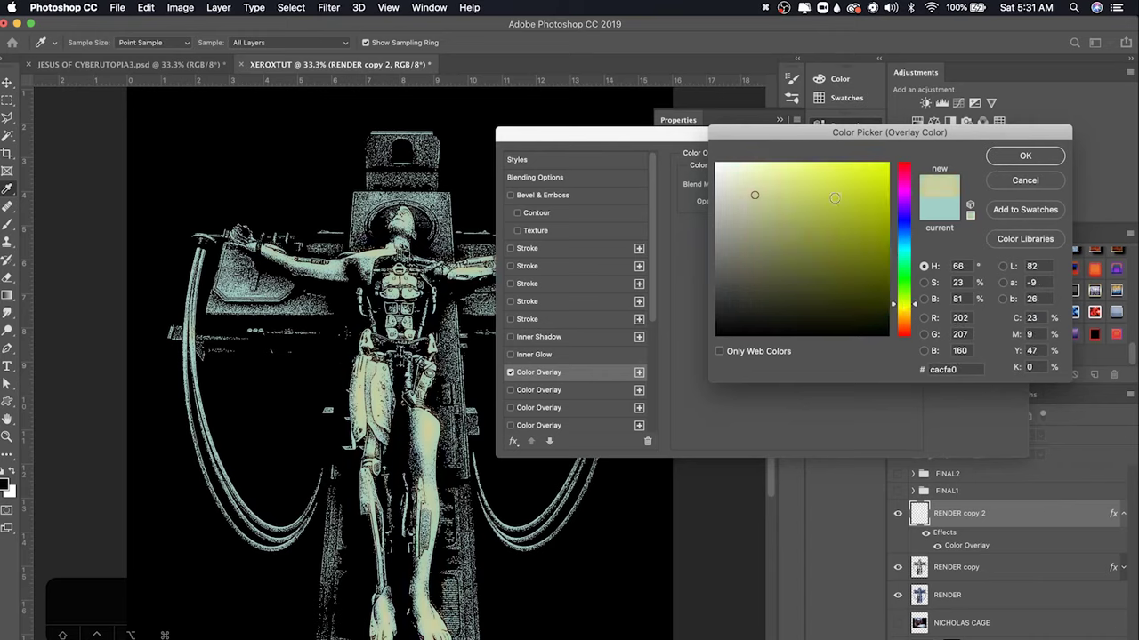
{"action": "left_click", "coordinate": [795, 176]}
{"action": "left_click_drag", "start_coordinate": [796, 176], "coordinate": [805, 173]}
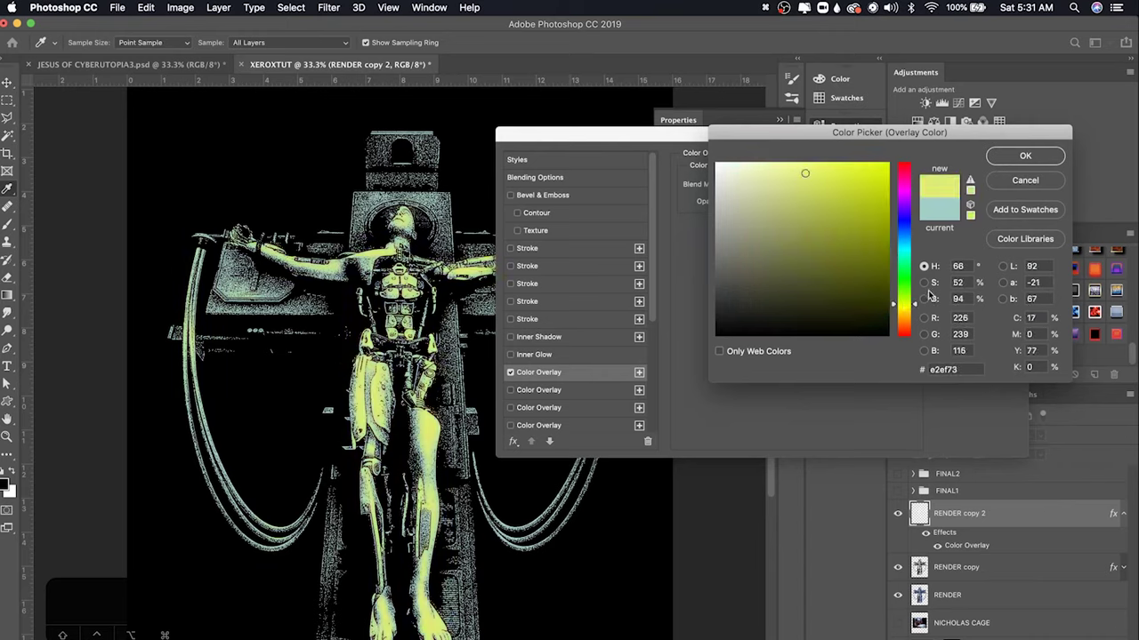
{"action": "left_click", "coordinate": [909, 248]}
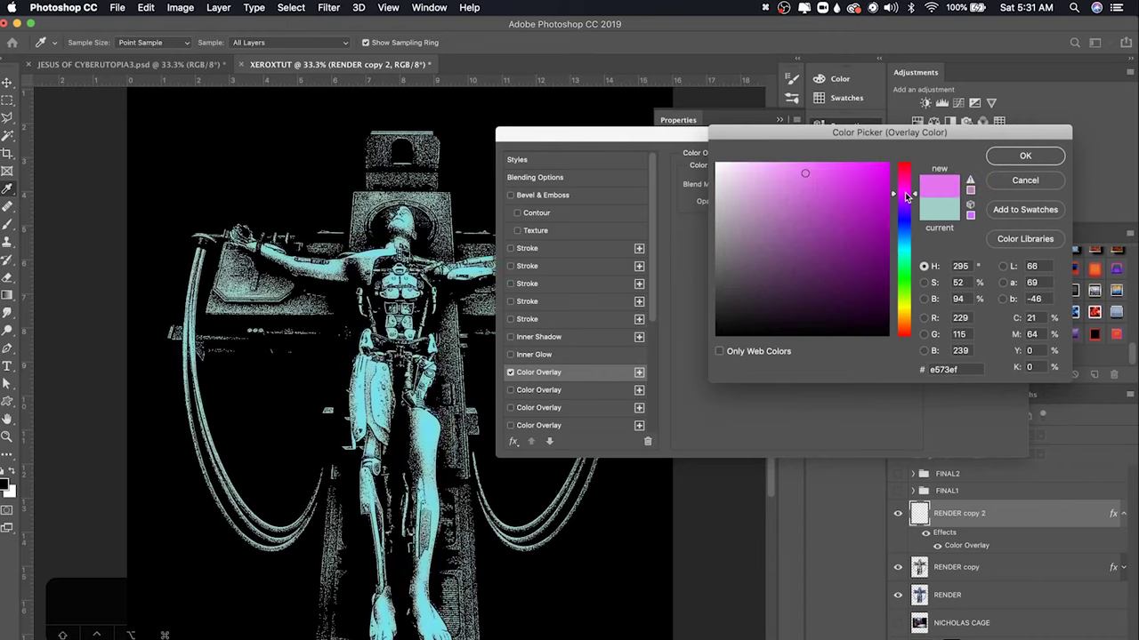
{"action": "left_click_drag", "start_coordinate": [904, 326], "coordinate": [905, 310]}
{"action": "key", "text": "Return"}
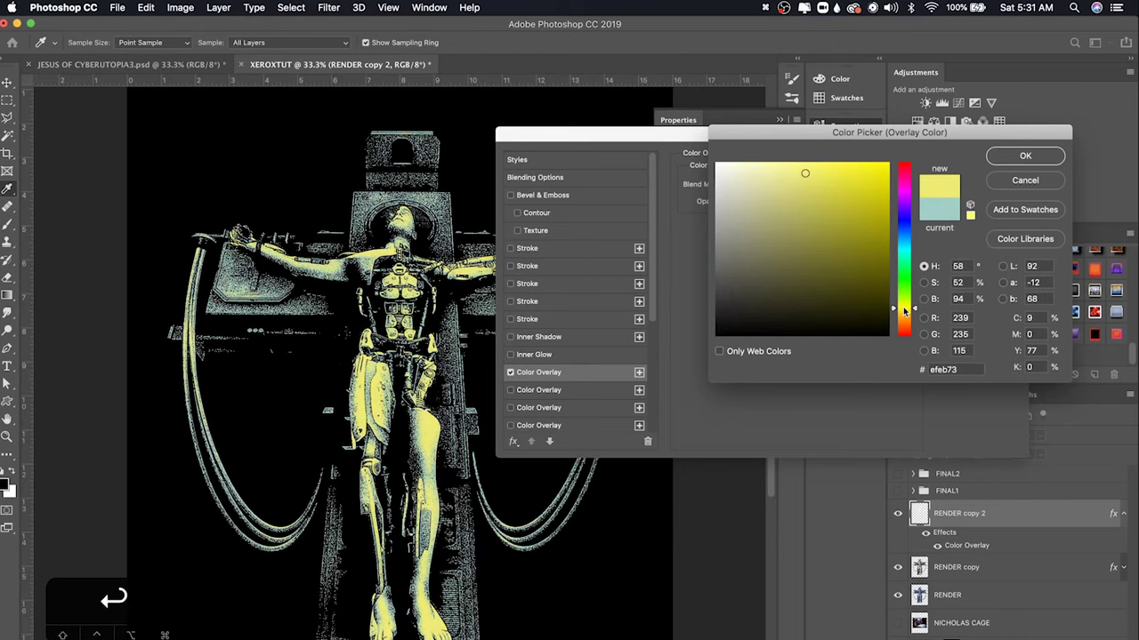
{"action": "key", "text": "Return"}
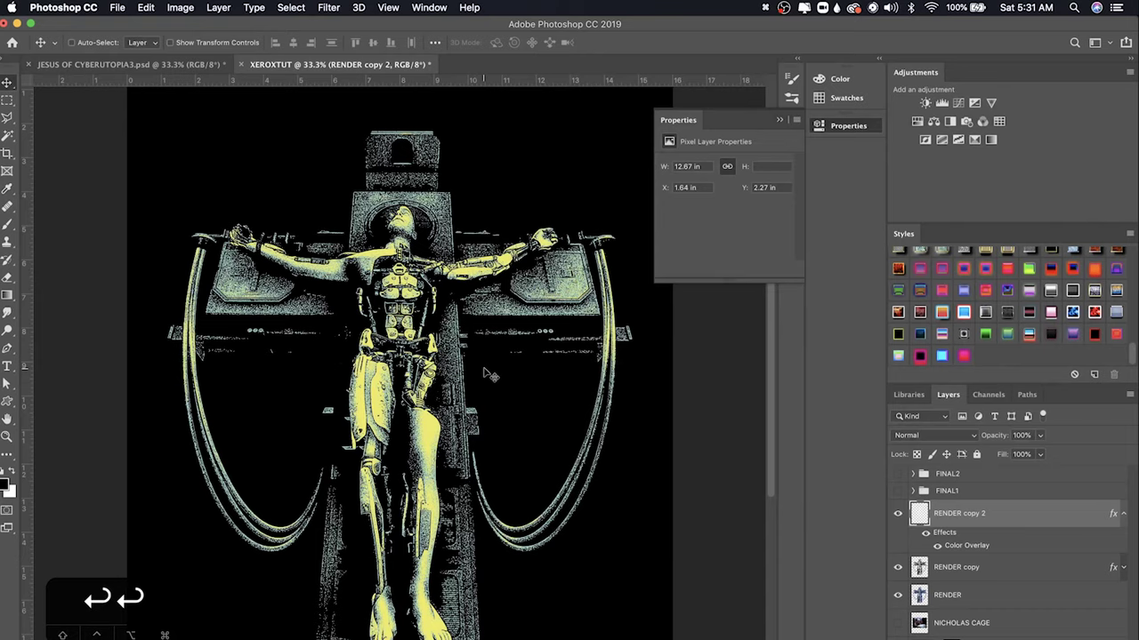
Collapse the layer effect rows and close the floating Properties panel.
{"action": "left_click", "coordinate": [1122, 514]}
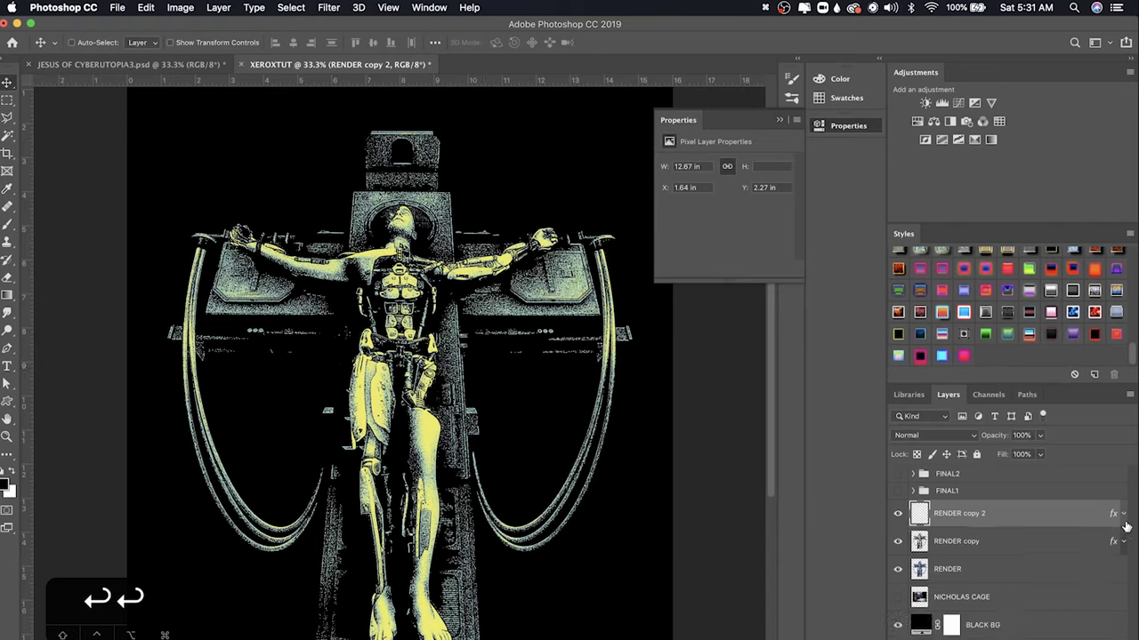
{"action": "left_click", "coordinate": [1123, 540]}
{"action": "left_click", "coordinate": [1124, 541]}
{"action": "left_click", "coordinate": [779, 121]}
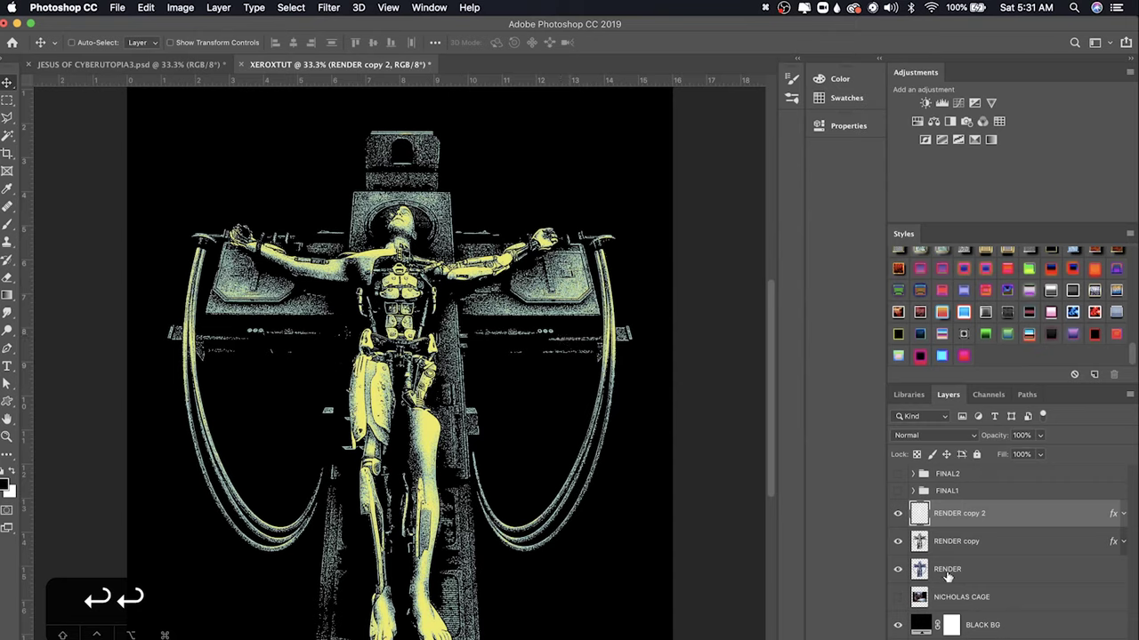
Group the three RENDER layers into Group 1 and hide it.
{"action": "left_click", "coordinate": [949, 574], "text": "shift"}
{"action": "key", "text": "super+g"}
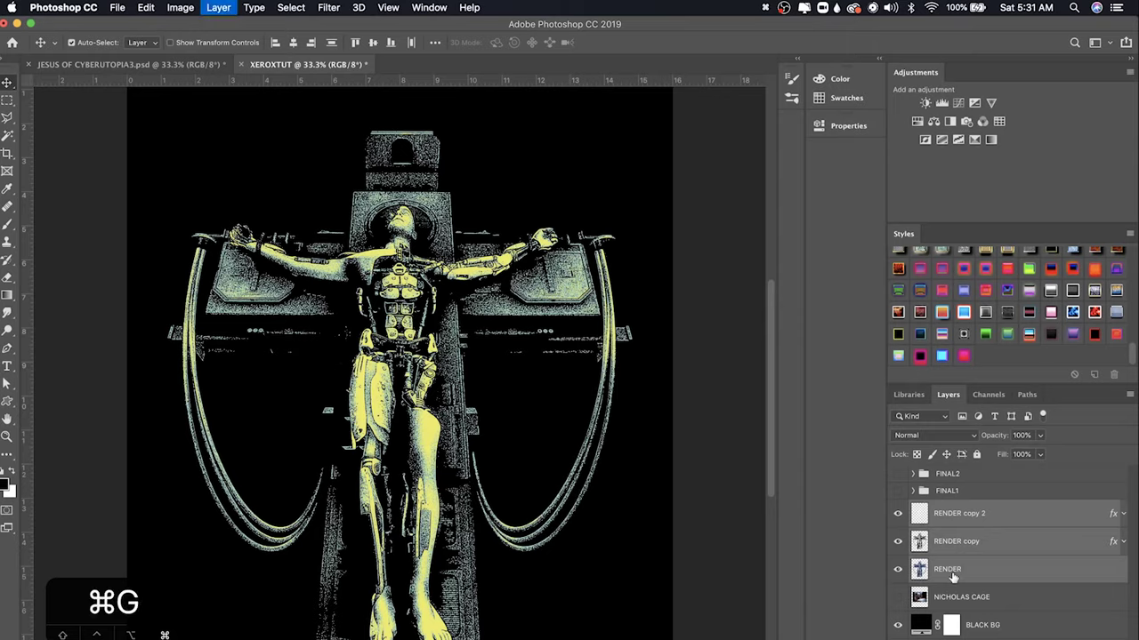
{"action": "left_click", "coordinate": [898, 508]}
Show the portrait photo layer, make it active, and duplicate it.
{"action": "left_click", "coordinate": [897, 558]}
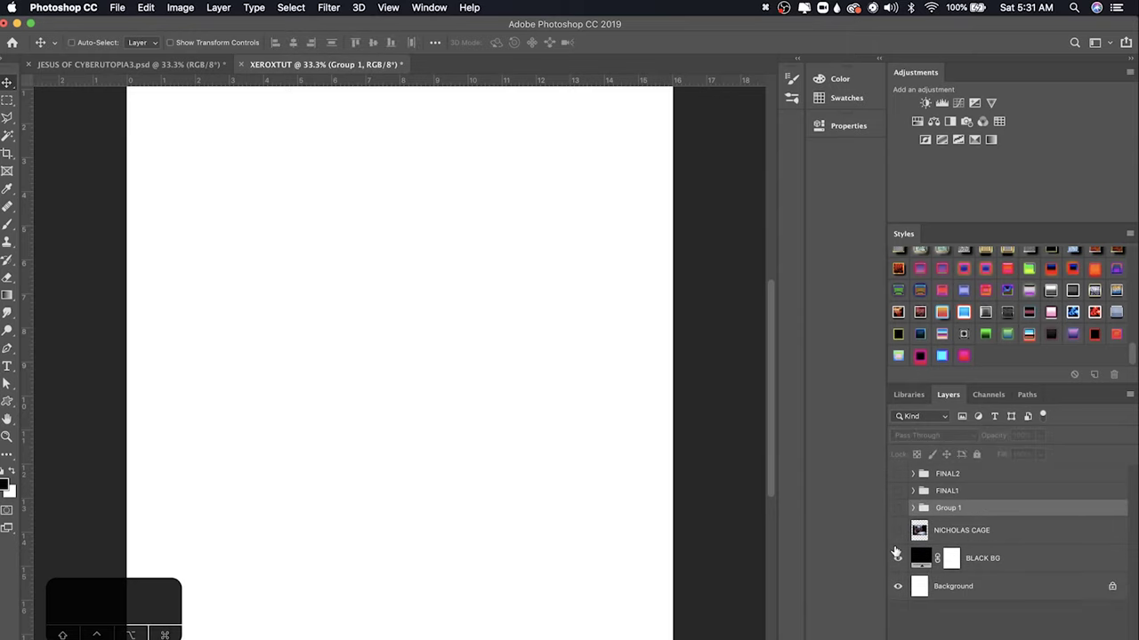
{"action": "left_click", "coordinate": [897, 558]}
{"action": "left_click", "coordinate": [898, 530]}
{"action": "left_click", "coordinate": [935, 538]}
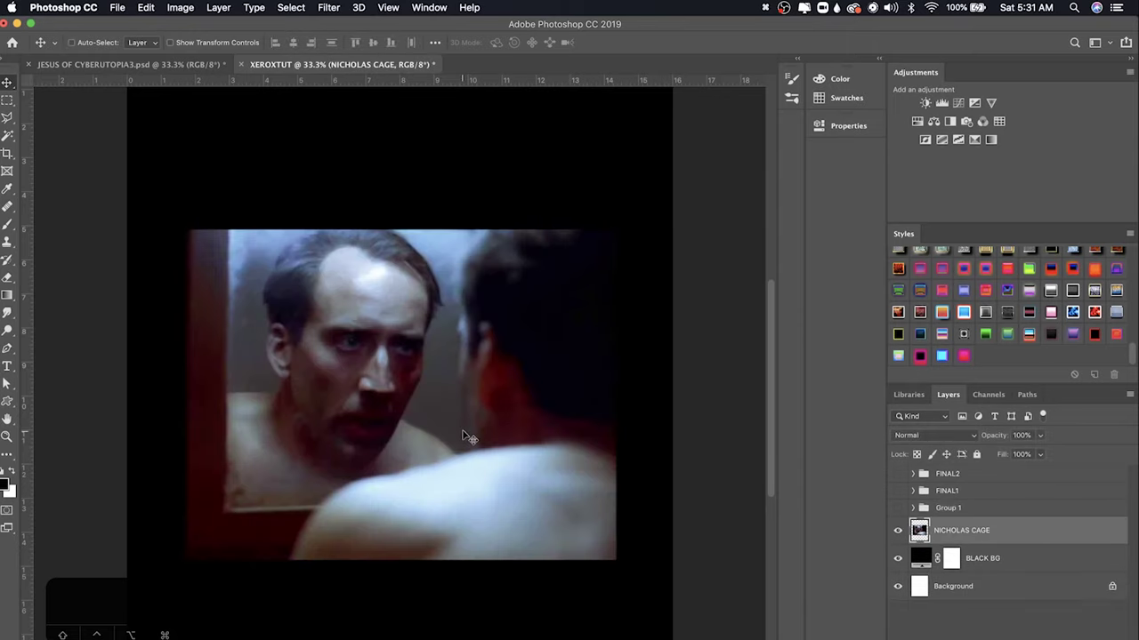
{"action": "key", "text": "super+equal"}
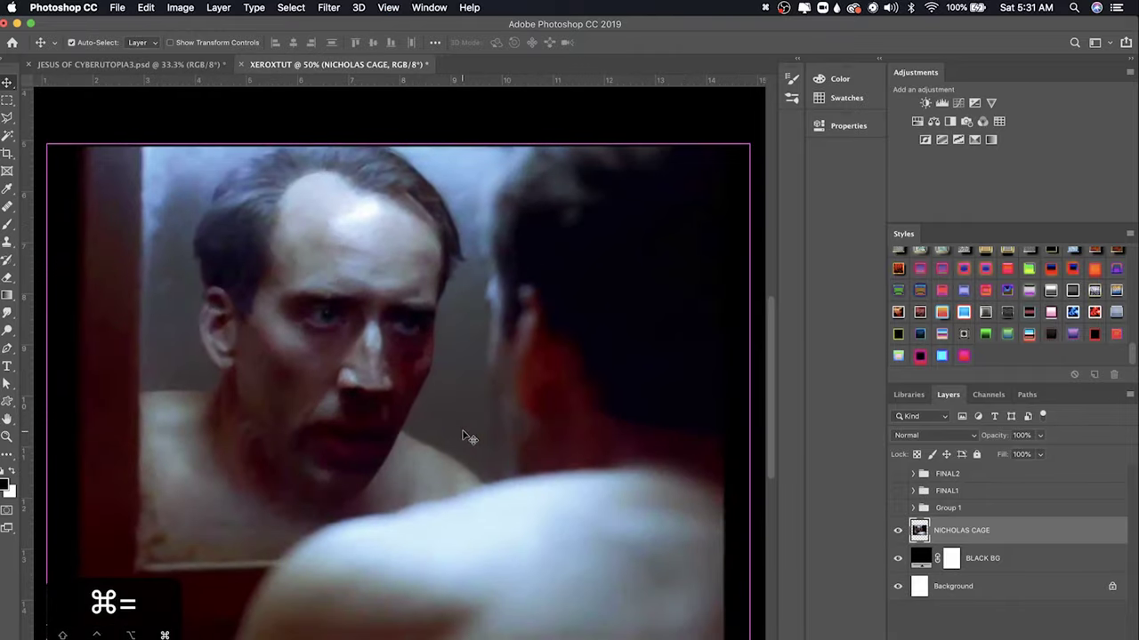
{"action": "key", "text": "super+minus"}
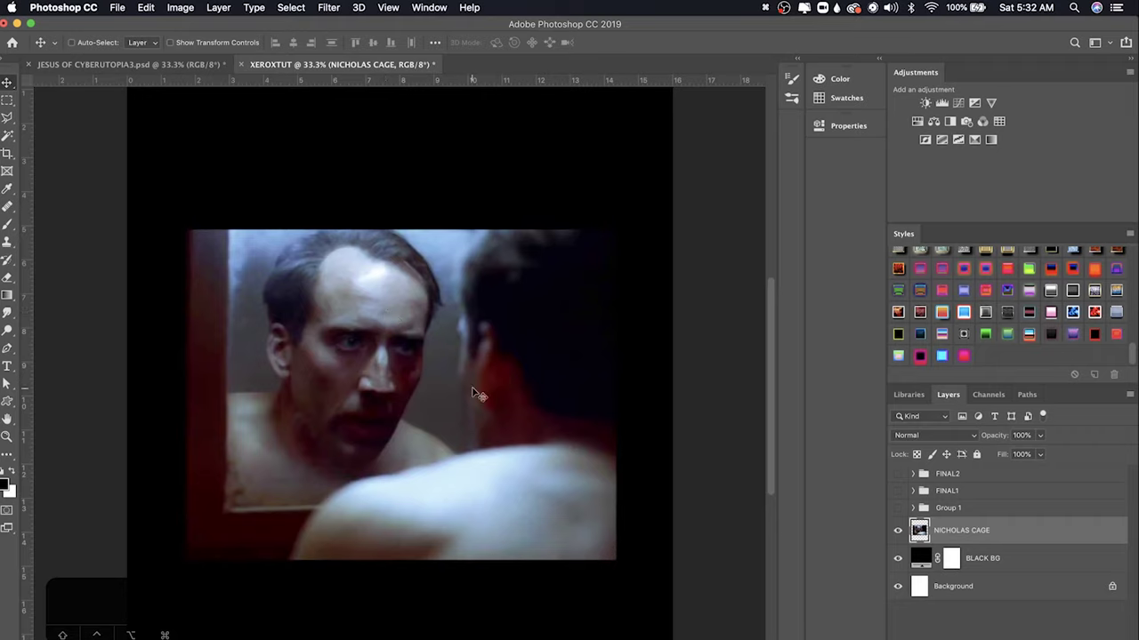
{"action": "key", "text": "super"}
{"action": "key", "text": "super+j"}
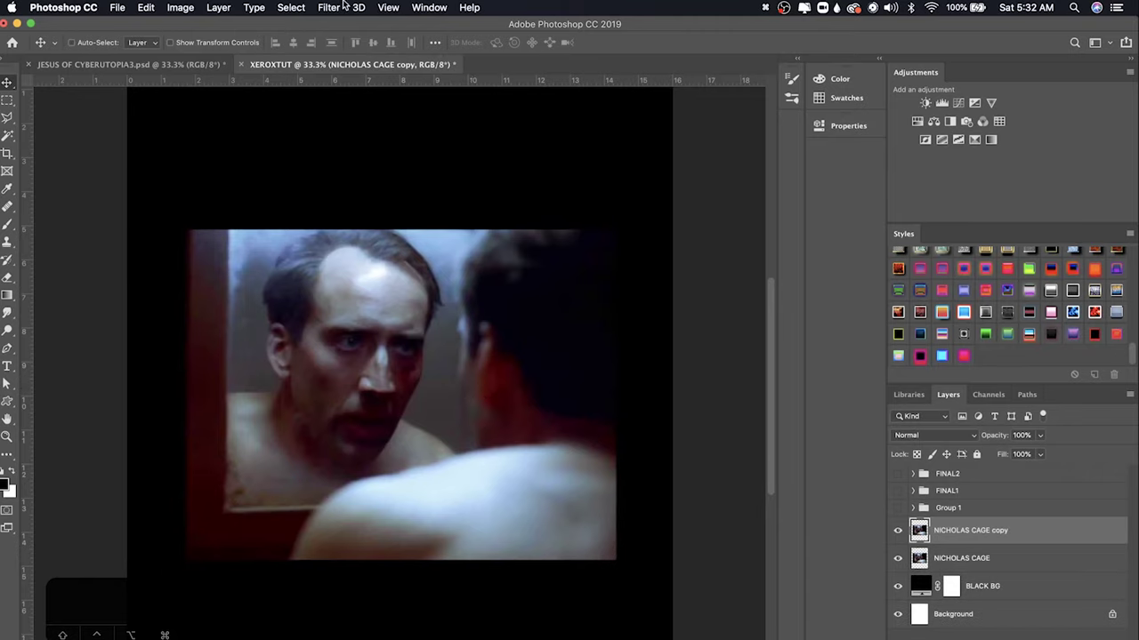
Apply the Sketch > Photocopy filter to the portrait copy with Detail 20 and Darkness 19.
{"action": "left_click", "coordinate": [329, 7]}
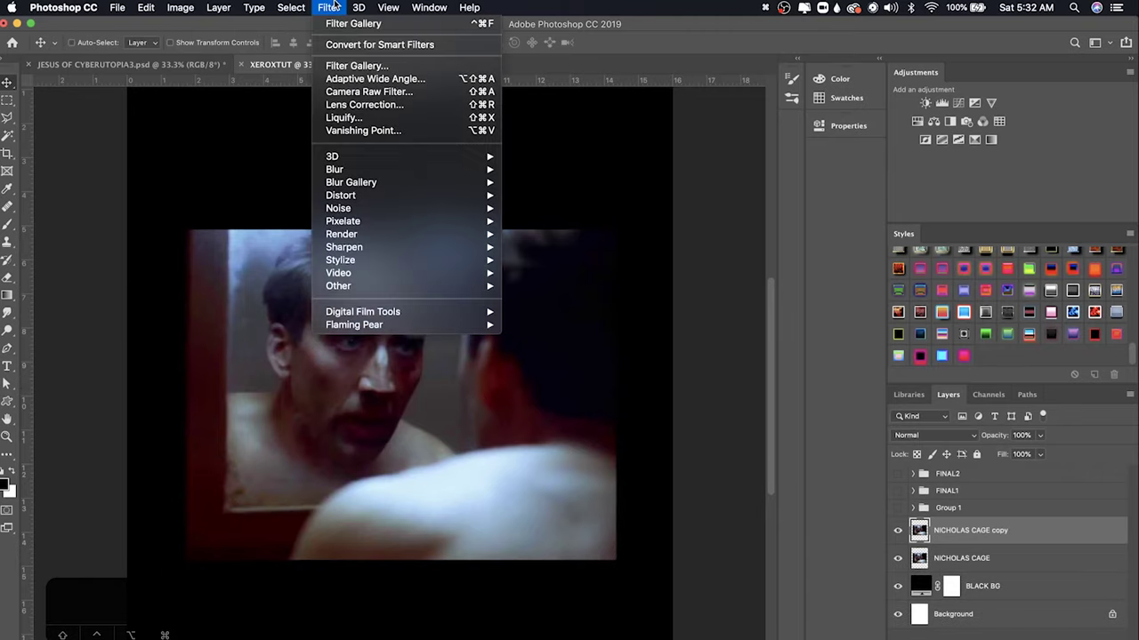
{"action": "left_click", "coordinate": [338, 66]}
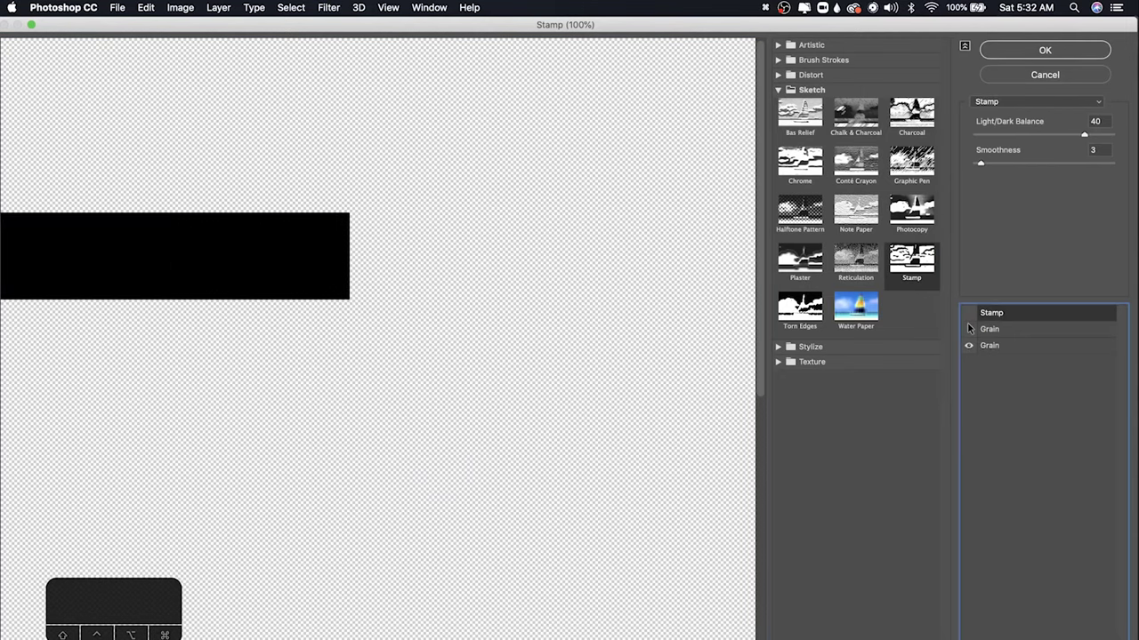
{"action": "left_click", "coordinate": [968, 346]}
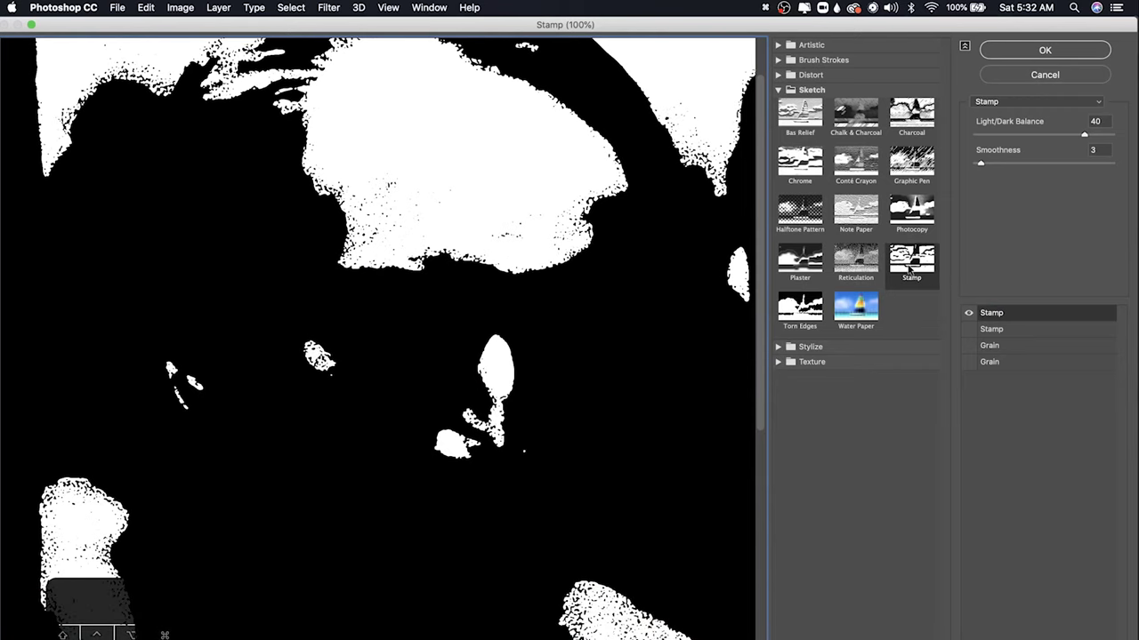
{"action": "left_click", "coordinate": [910, 214]}
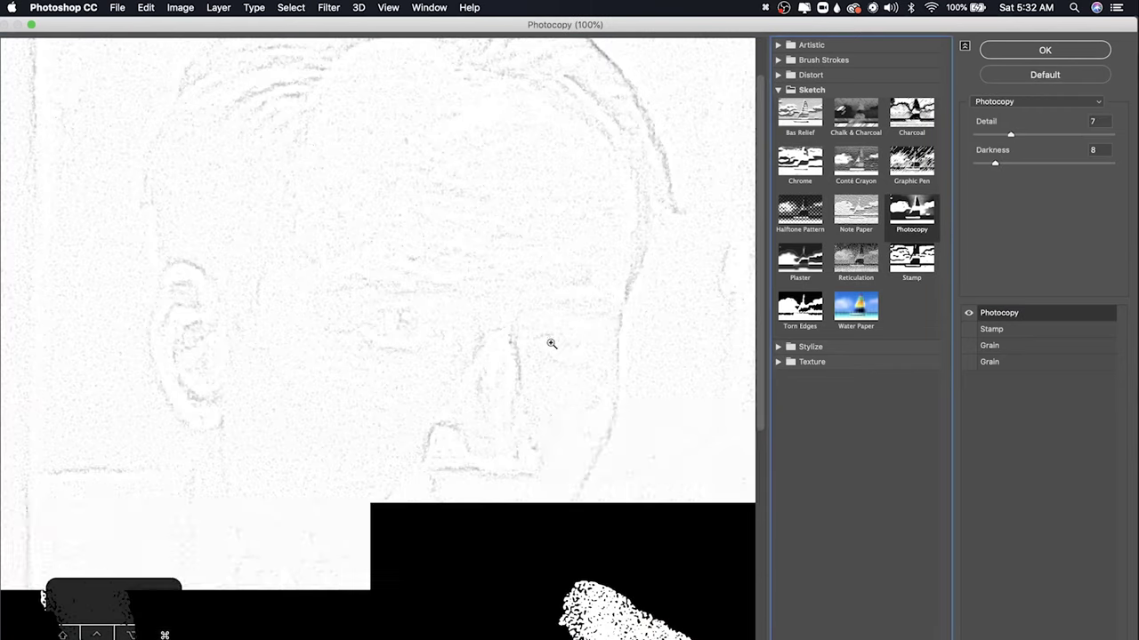
{"action": "key", "text": "super+0"}
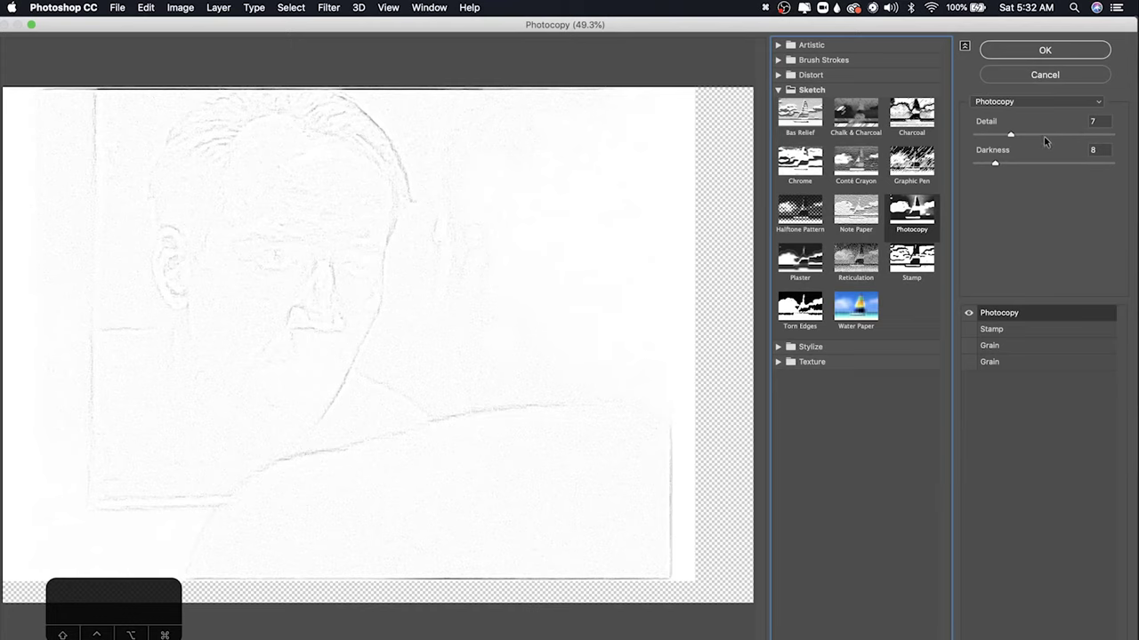
{"action": "left_click_drag", "start_coordinate": [1057, 139], "coordinate": [1088, 138]}
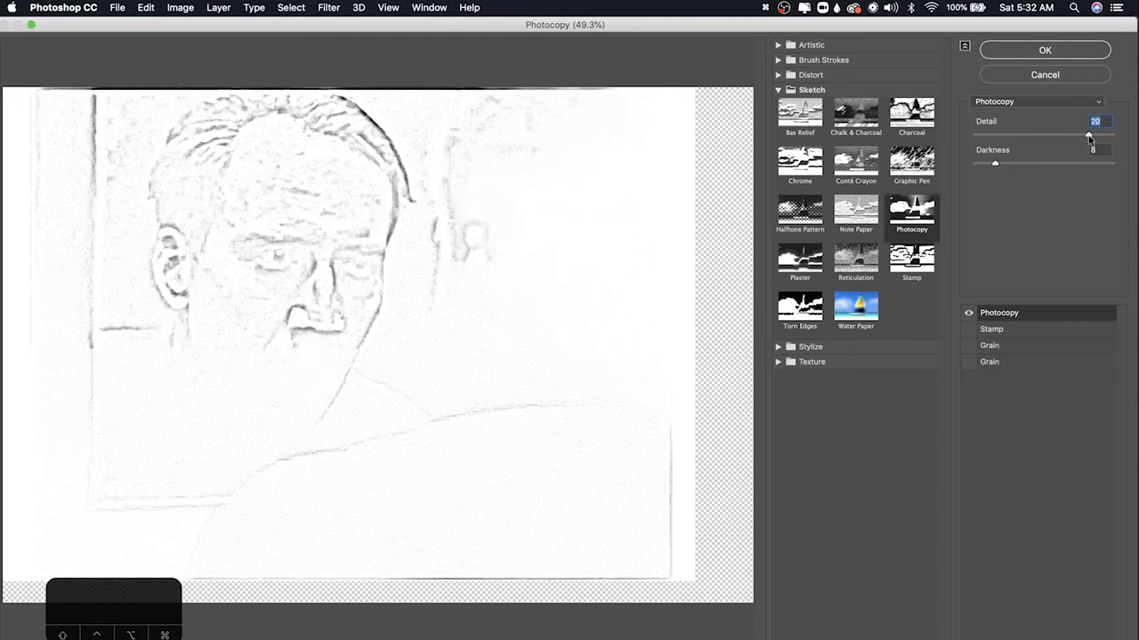
{"action": "left_click", "coordinate": [1027, 164]}
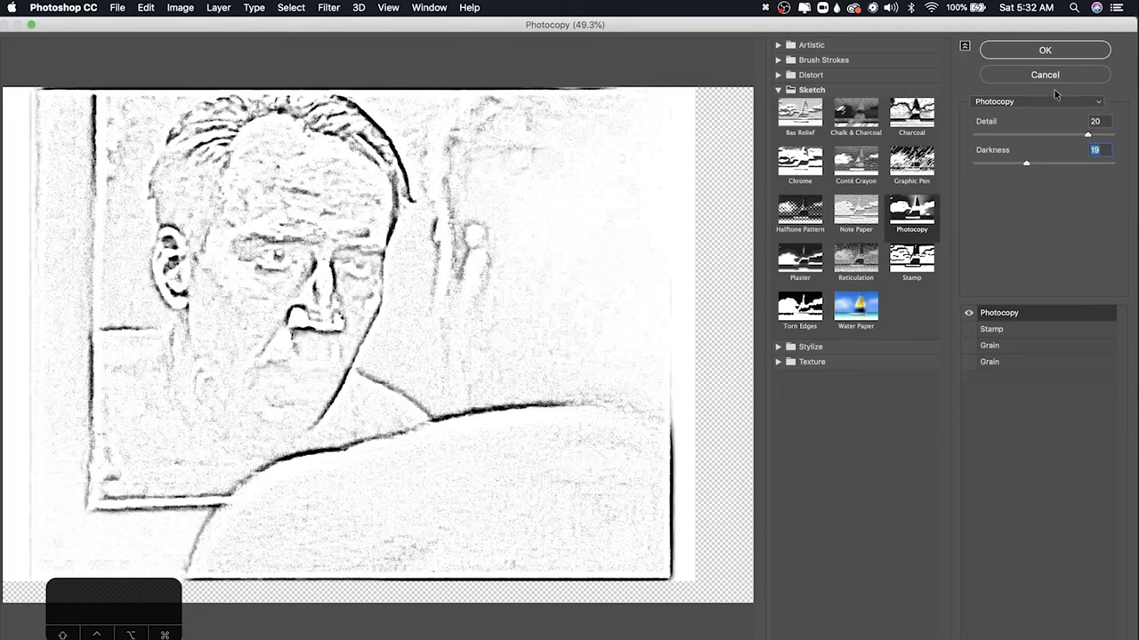
{"action": "left_click", "coordinate": [1060, 50]}
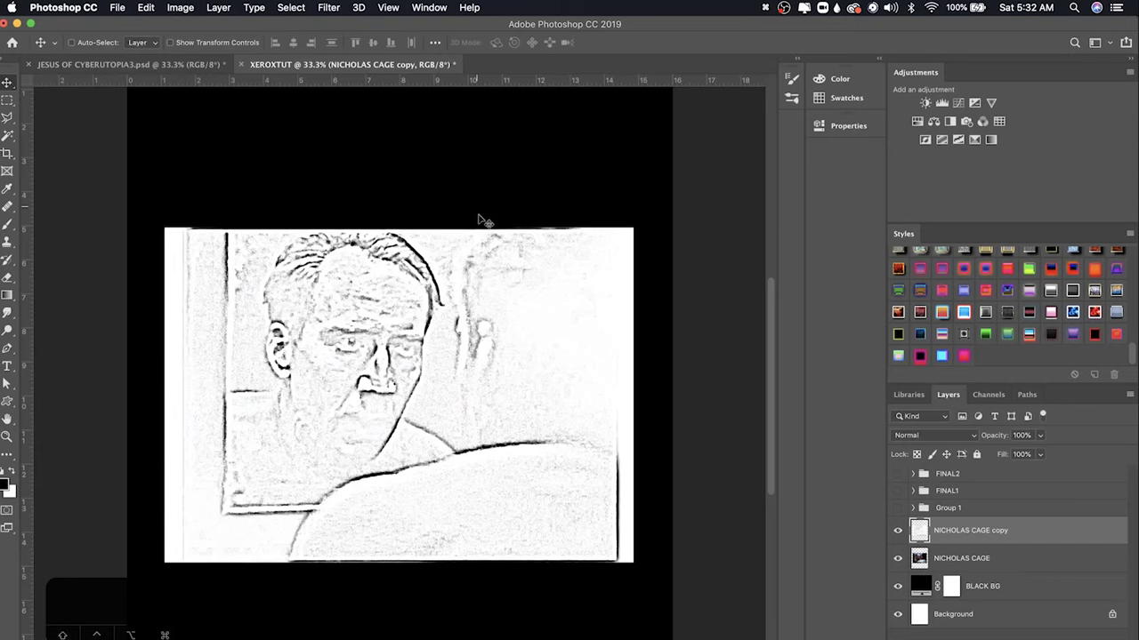
Apply a 4.7-pixel Gaussian Blur to the photocopy sketch layer.
{"action": "key", "text": "super+equal"}
{"action": "key", "text": "super+equal"}
{"action": "key", "text": "super+0"}
{"action": "key", "text": "super+minus"}
{"action": "key", "text": "super+minus"}
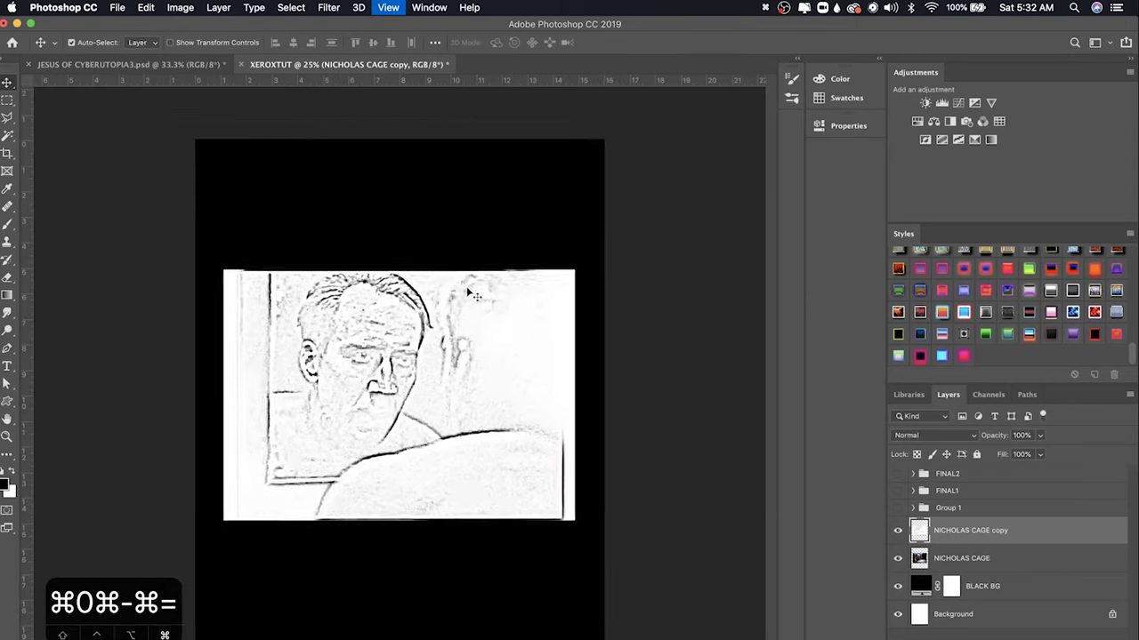
{"action": "left_click", "coordinate": [339, 7]}
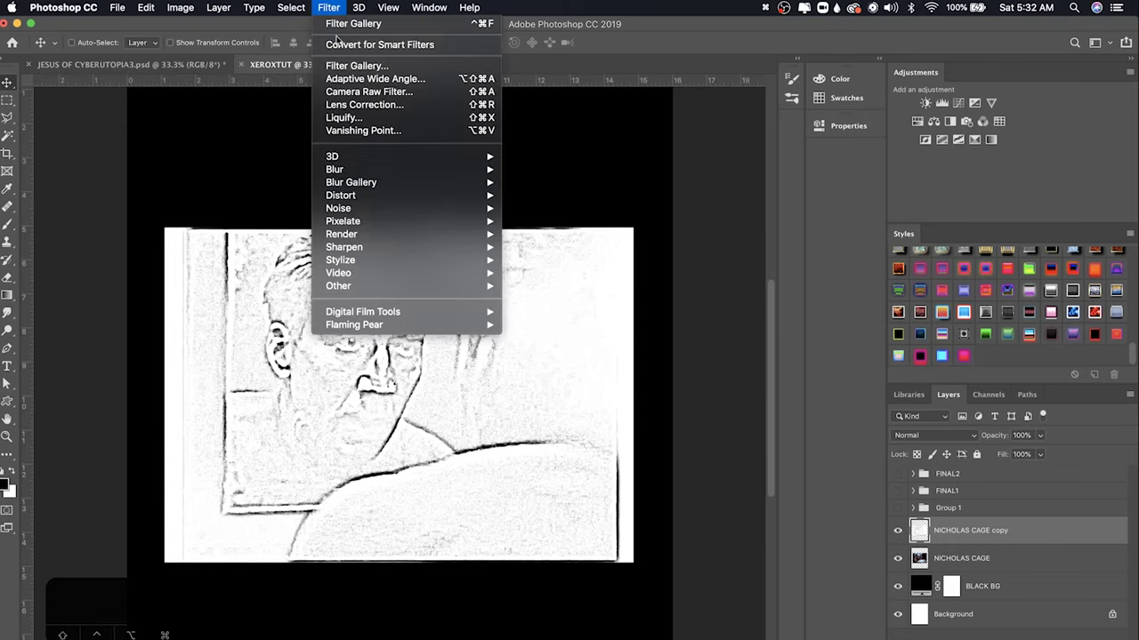
{"action": "mouse_move", "coordinate": [356, 171]}
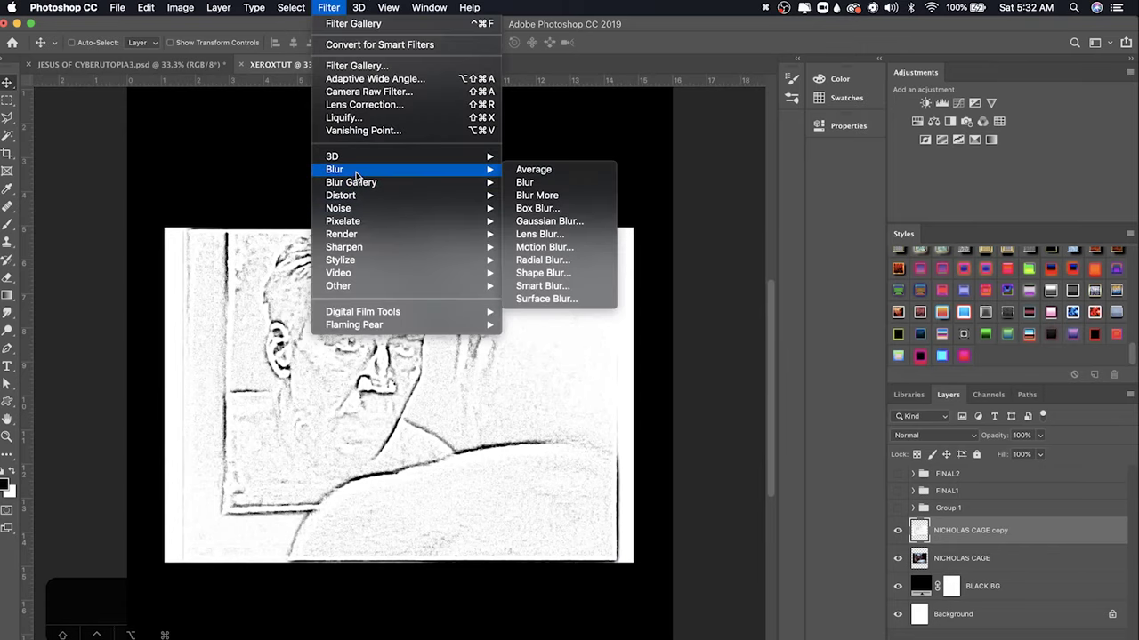
{"action": "left_click", "coordinate": [524, 220]}
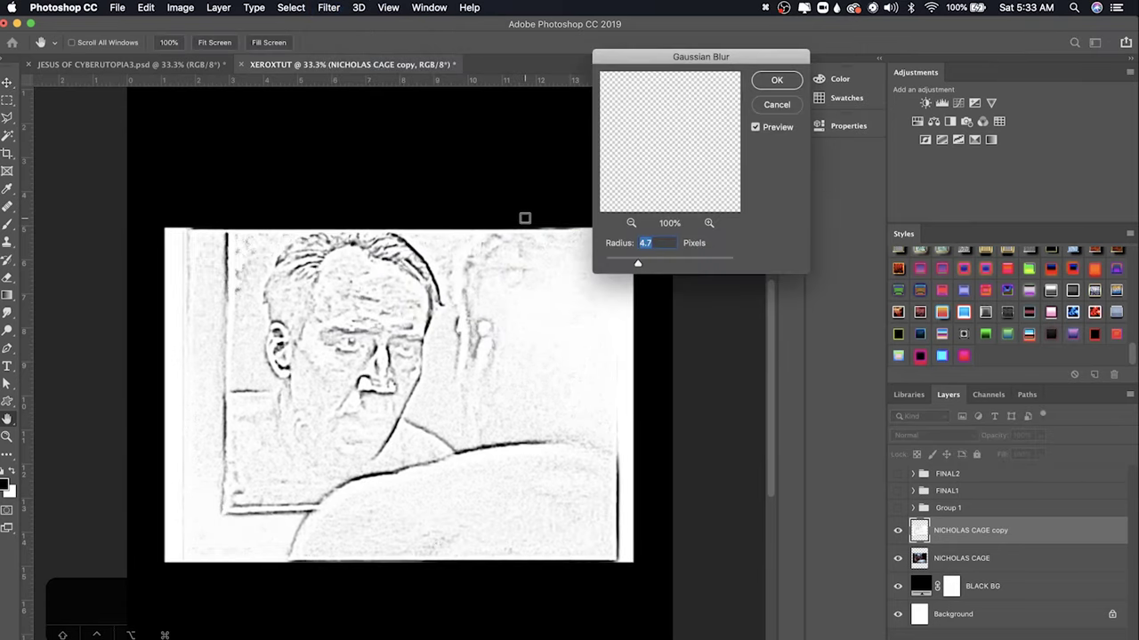
{"action": "left_click", "coordinate": [774, 82]}
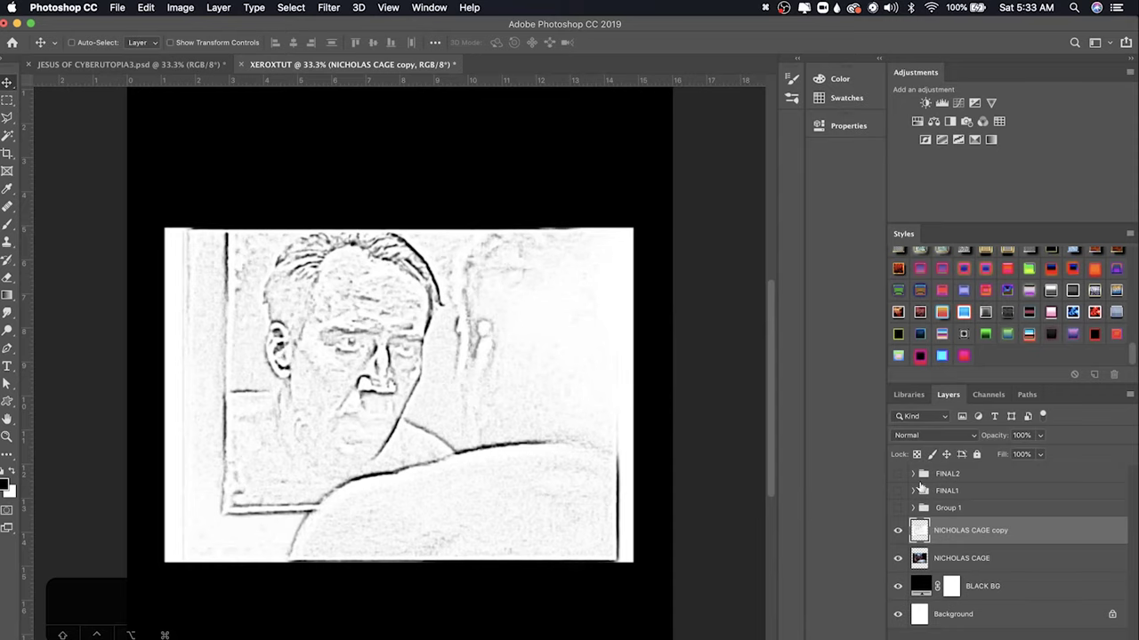
{"action": "left_click", "coordinate": [926, 437]}
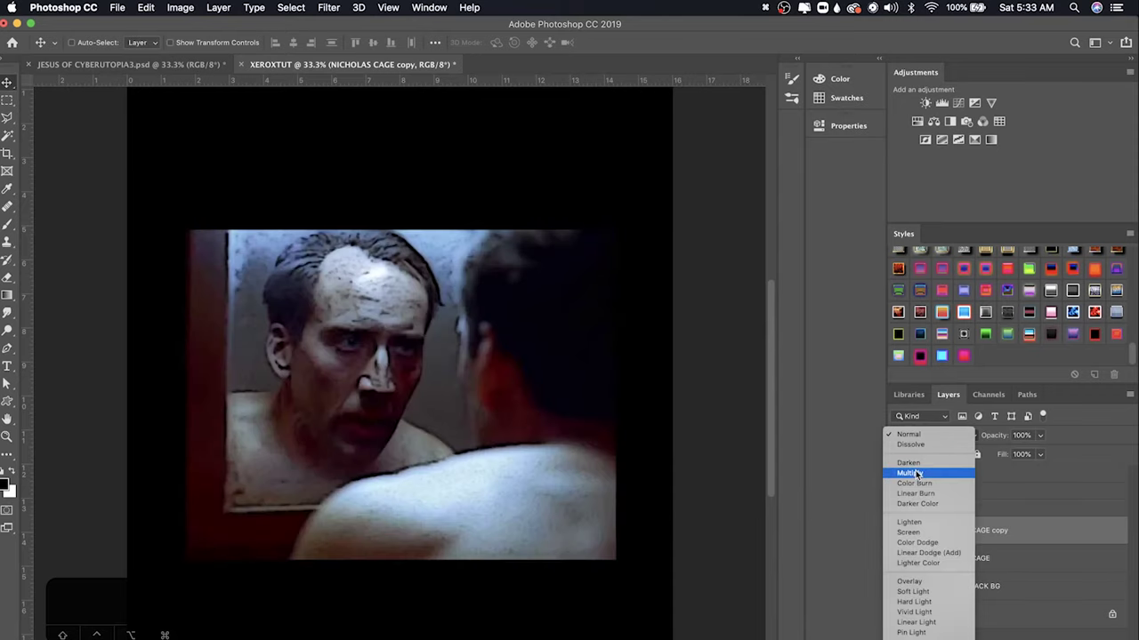
Set the blurred sketch copy's blend mode to Multiply and inspect the texture up close.
{"action": "left_click", "coordinate": [916, 475]}
{"action": "key", "text": "super+equal"}
{"action": "key", "text": "super+equal"}
{"action": "key", "text": "super+equal"}
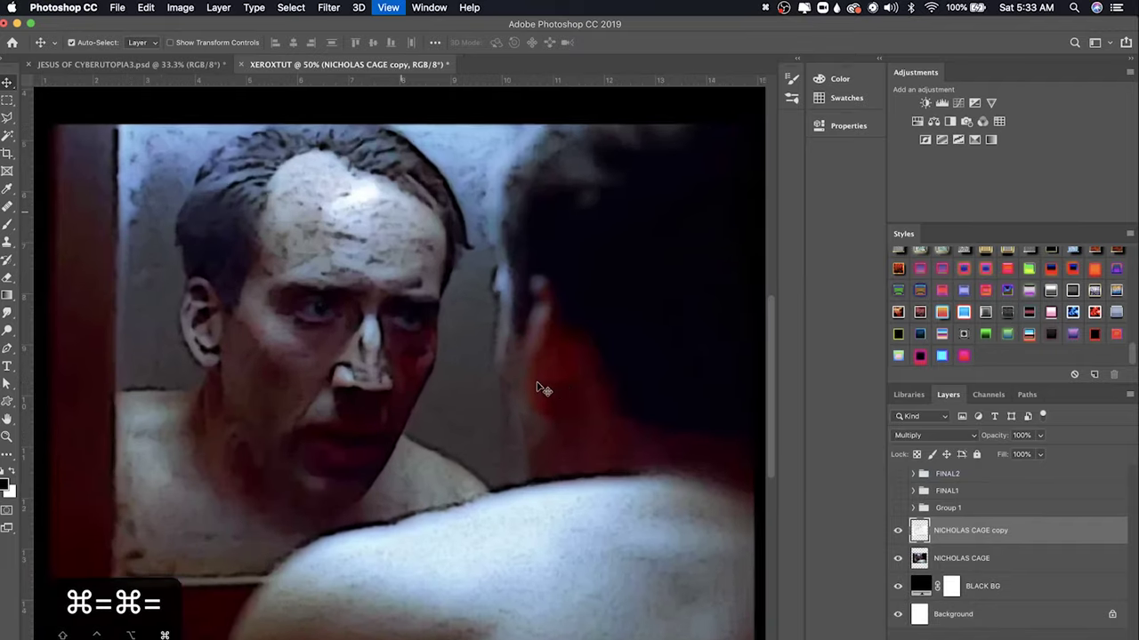
{"action": "scroll", "coordinate": [438, 235], "scroll_direction": "up", "scroll_amount": 1}
{"action": "scroll", "coordinate": [438, 236], "scroll_direction": "up", "scroll_amount": 3}
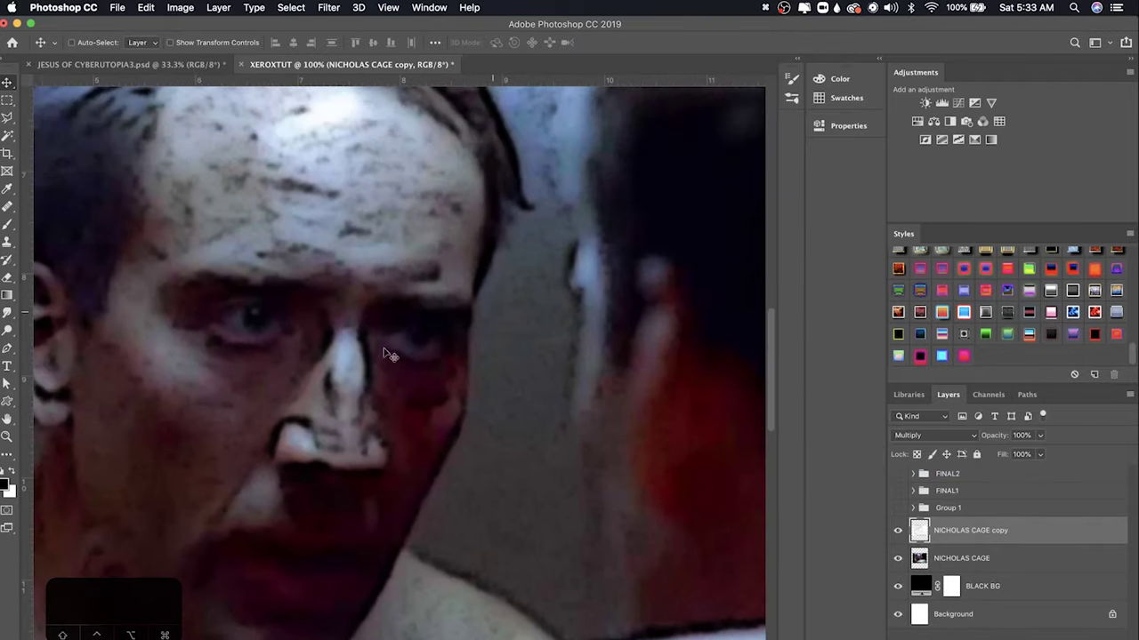
{"action": "scroll", "coordinate": [534, 405], "scroll_direction": "down", "scroll_amount": 3}
{"action": "scroll", "coordinate": [534, 405], "scroll_direction": "right", "scroll_amount": 1}
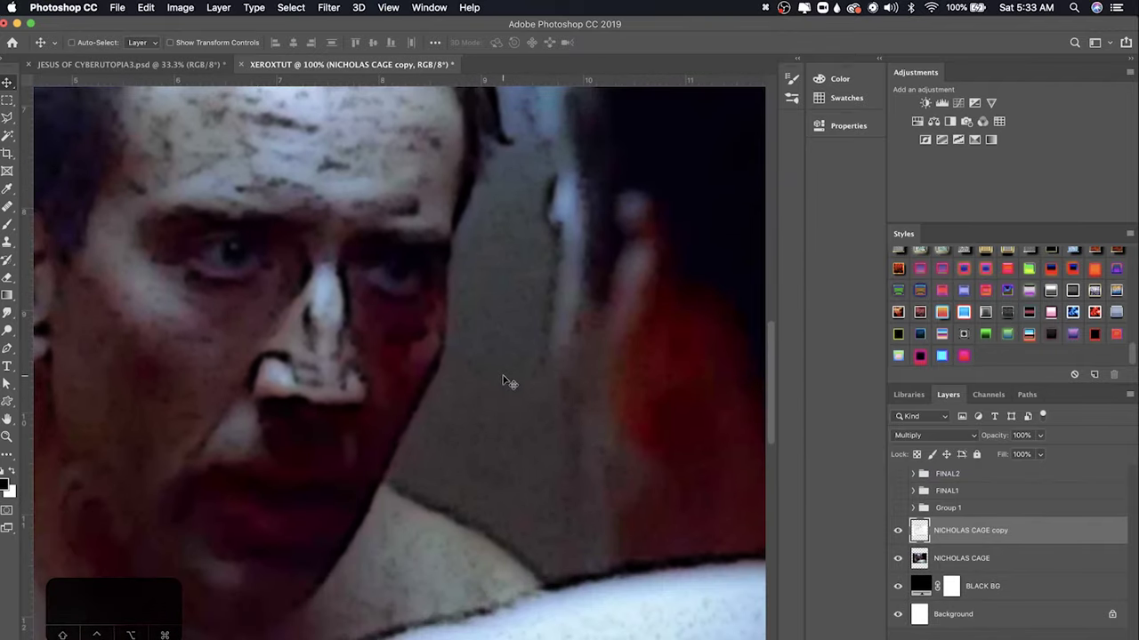
{"action": "key", "text": "super+0"}
{"action": "key", "text": "super+minus"}
{"action": "key", "text": "super+equal"}
{"action": "key", "text": "super+equal"}
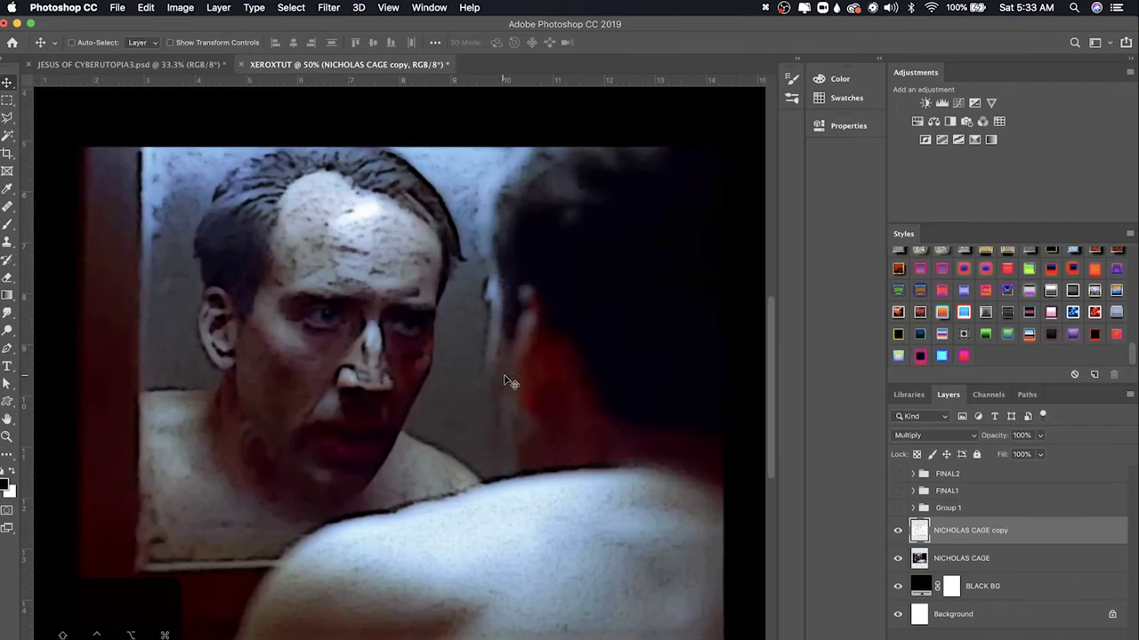
Lower the sketch copy's opacity to 43%, then select the NICHOLAS CAGE layer.
{"action": "left_click", "coordinate": [1039, 435]}
{"action": "left_click_drag", "start_coordinate": [1011, 449], "coordinate": [995, 452]}
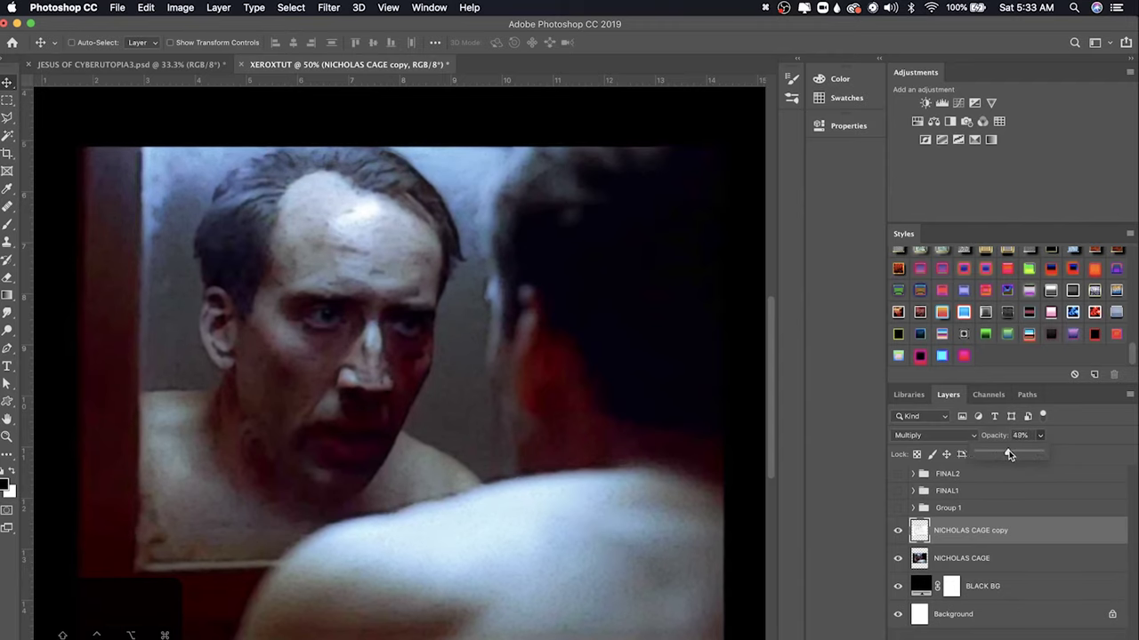
{"action": "left_click_drag", "start_coordinate": [1009, 455], "coordinate": [1010, 455]}
{"action": "left_click", "coordinate": [954, 558]}
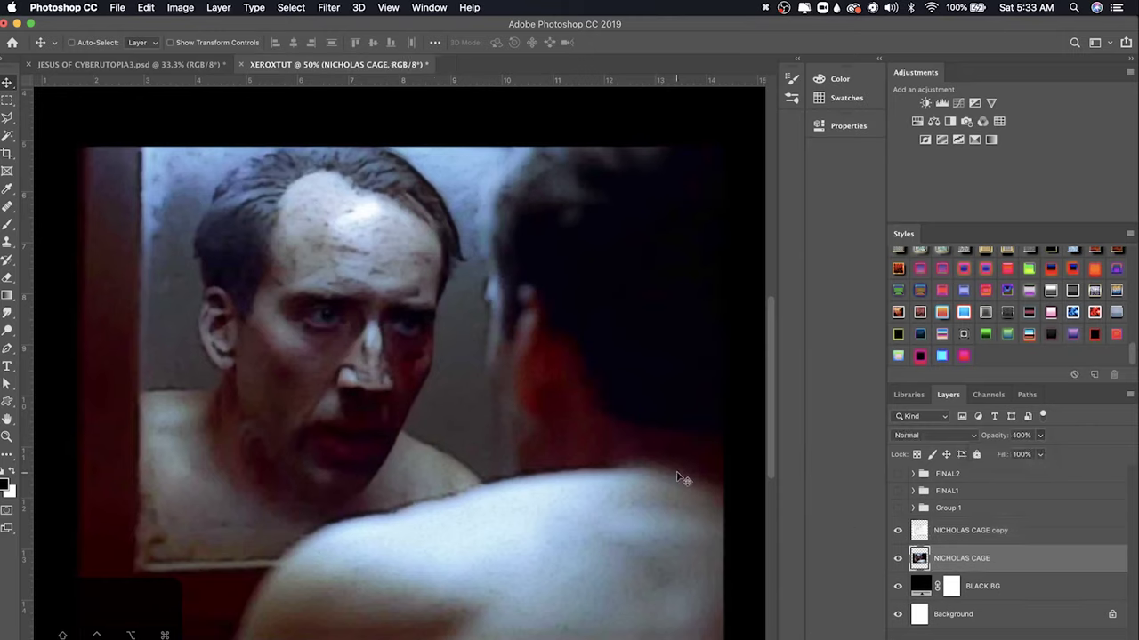
Duplicate the NICHOLAS CAGE layer, move the copy to the top, and invert it.
{"action": "key", "text": "super"}
{"action": "key", "text": "super+j"}
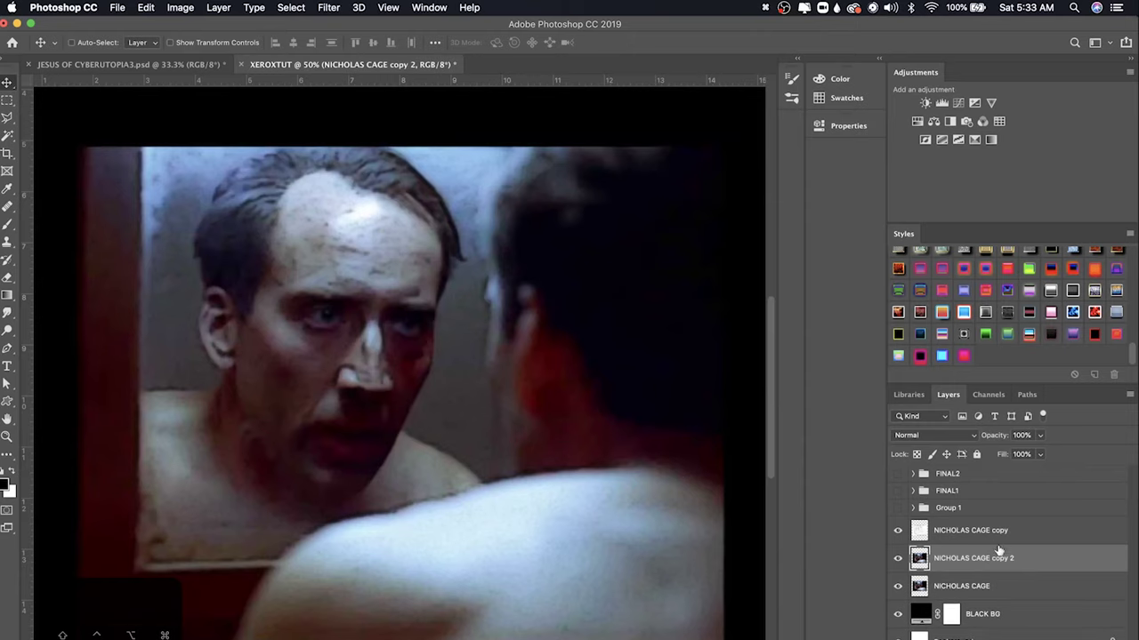
{"action": "left_click_drag", "start_coordinate": [992, 564], "coordinate": [979, 518]}
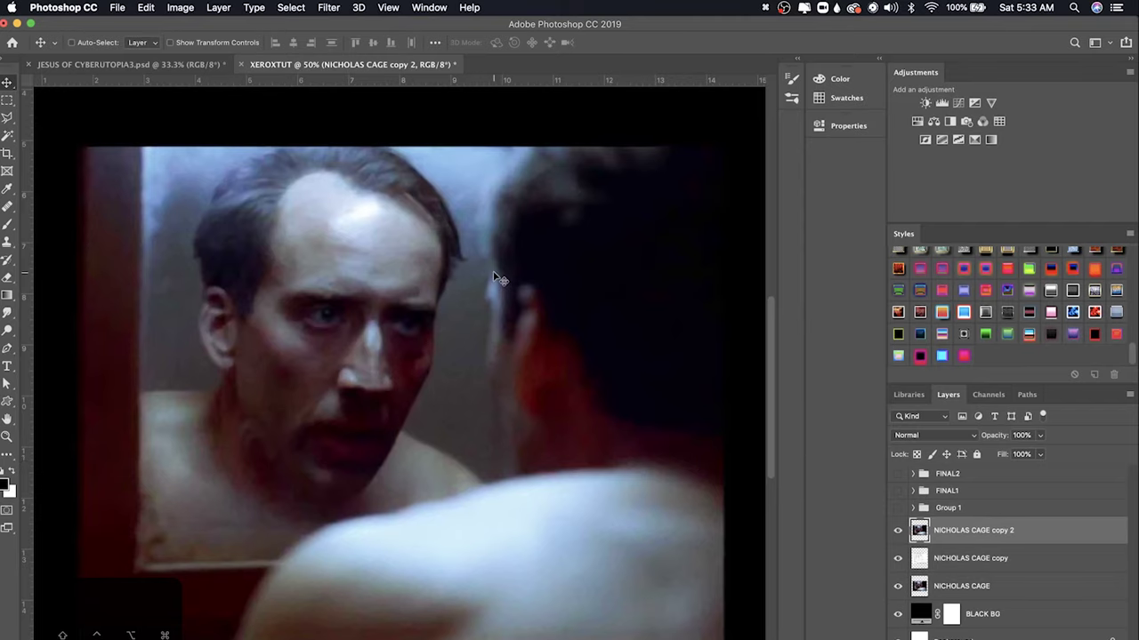
{"action": "key", "text": "super+i"}
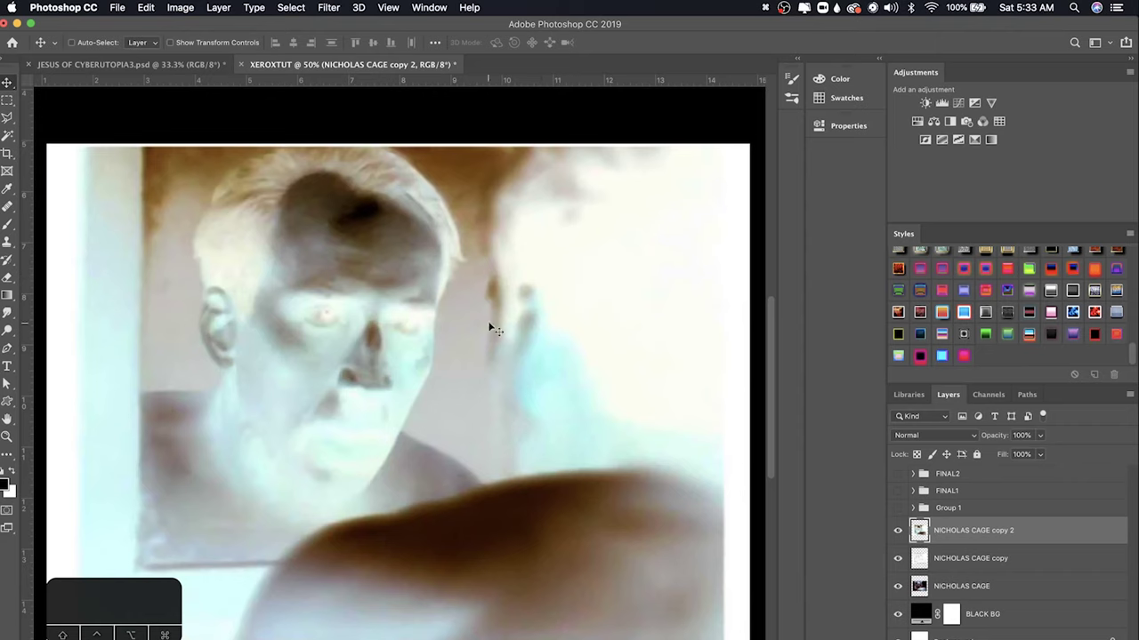
Apply the Photocopy filter to the copy and invert it into white lines on black.
{"action": "left_click", "coordinate": [336, 7]}
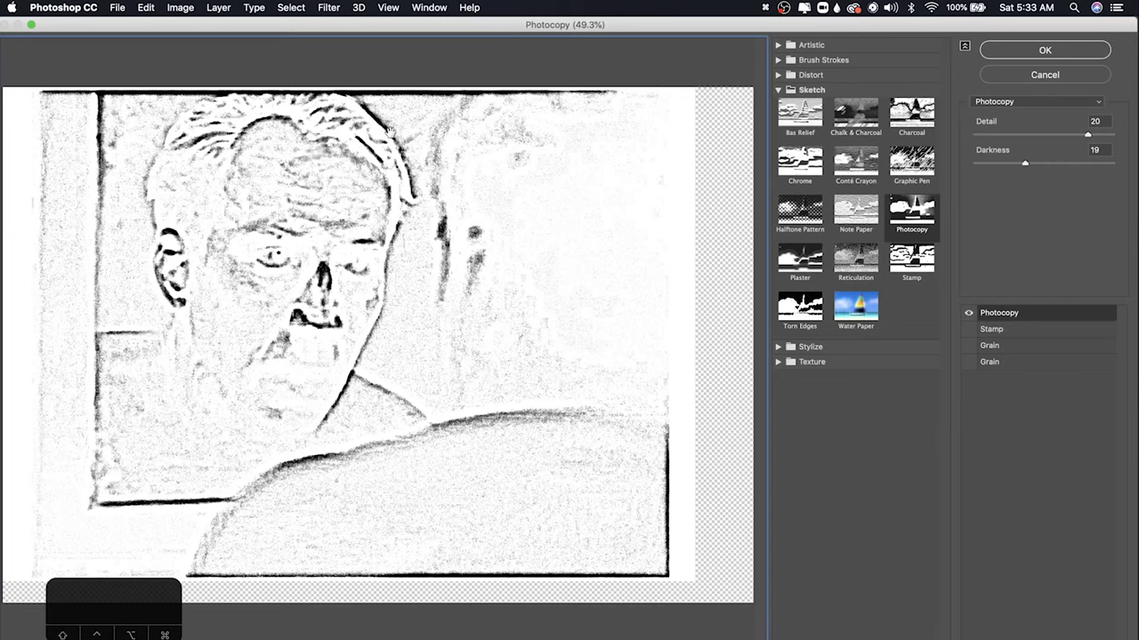
{"action": "key", "text": "super+equal"}
{"action": "key", "text": "Return"}
{"action": "key", "text": "Return"}
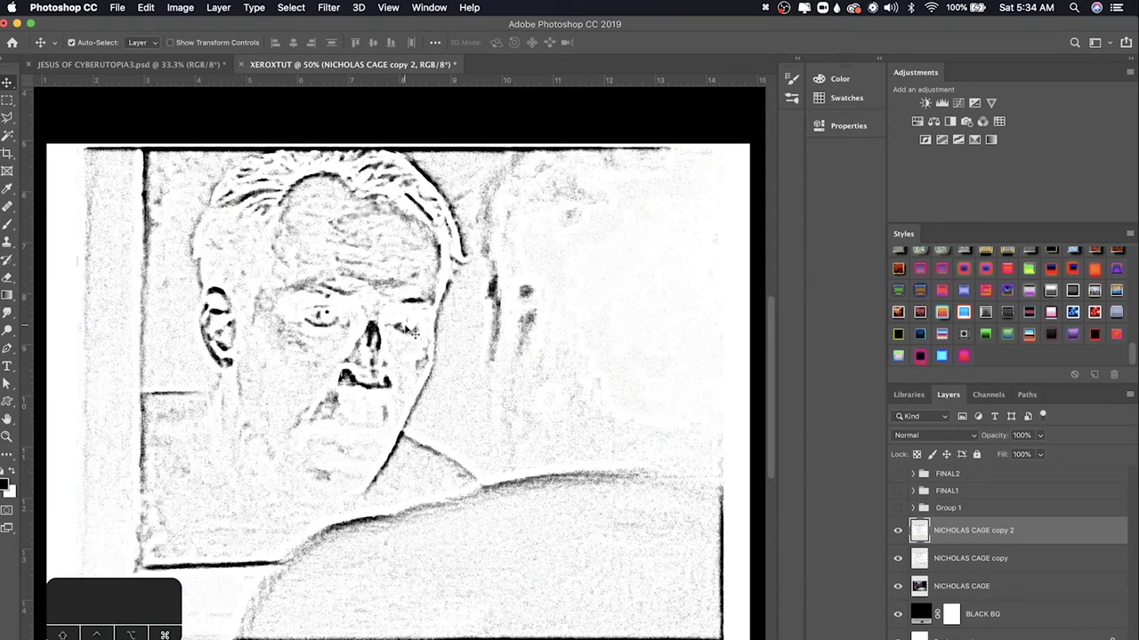
{"action": "key", "text": "super+i"}
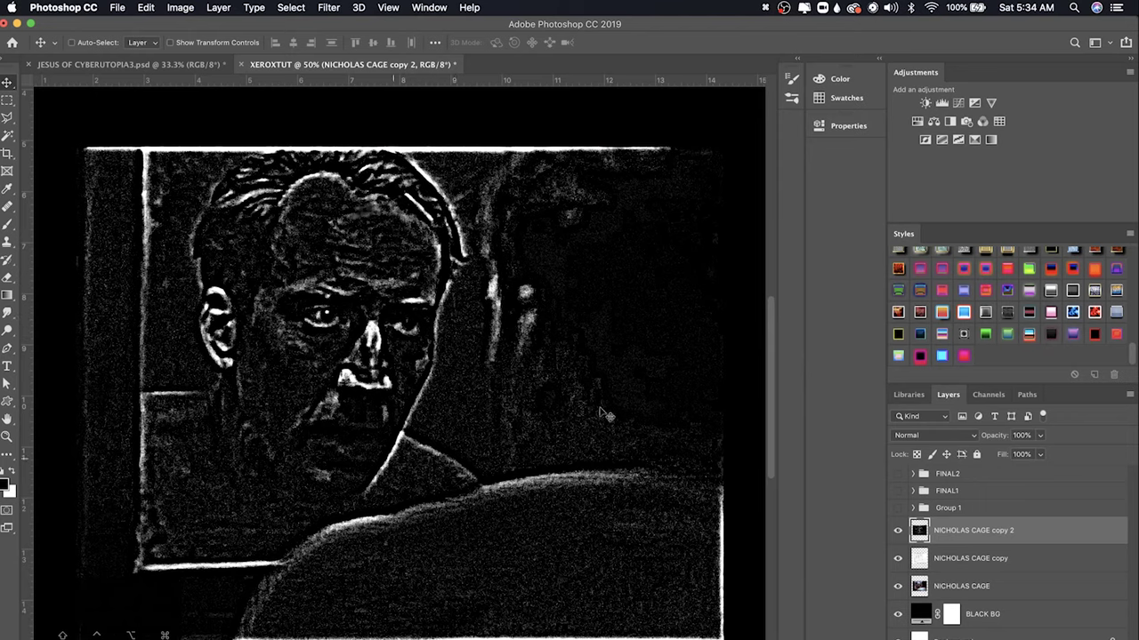
Preview blend modes and set the inverted layer to Screen.
{"action": "left_click", "coordinate": [916, 434]}
{"action": "left_click", "coordinate": [916, 434]}
{"action": "left_click", "coordinate": [920, 435]}
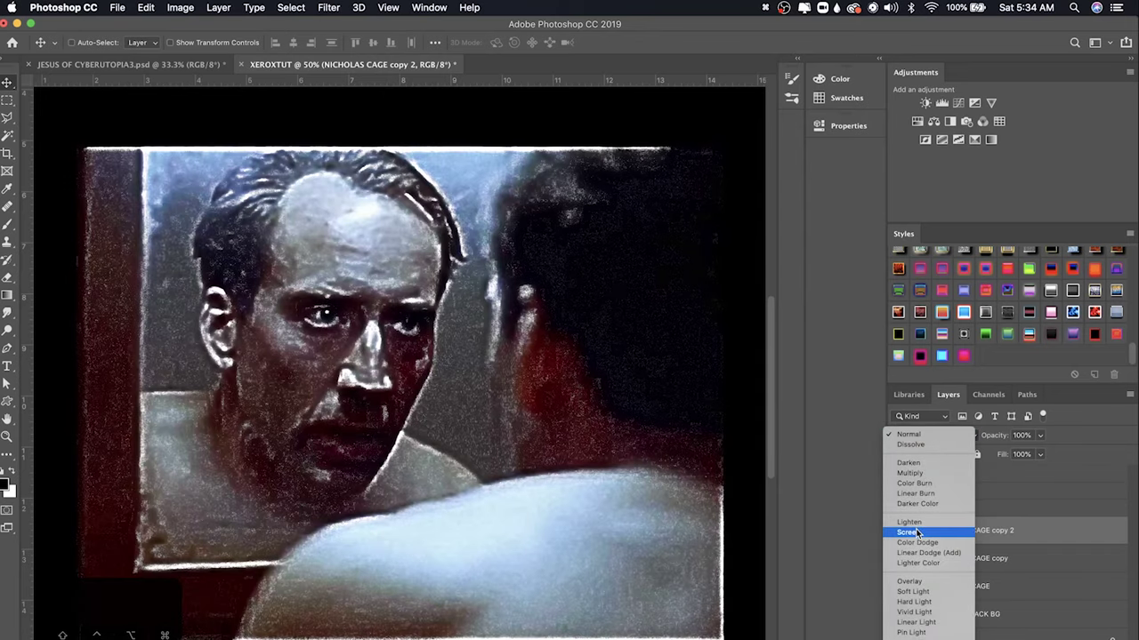
{"action": "left_click", "coordinate": [916, 532]}
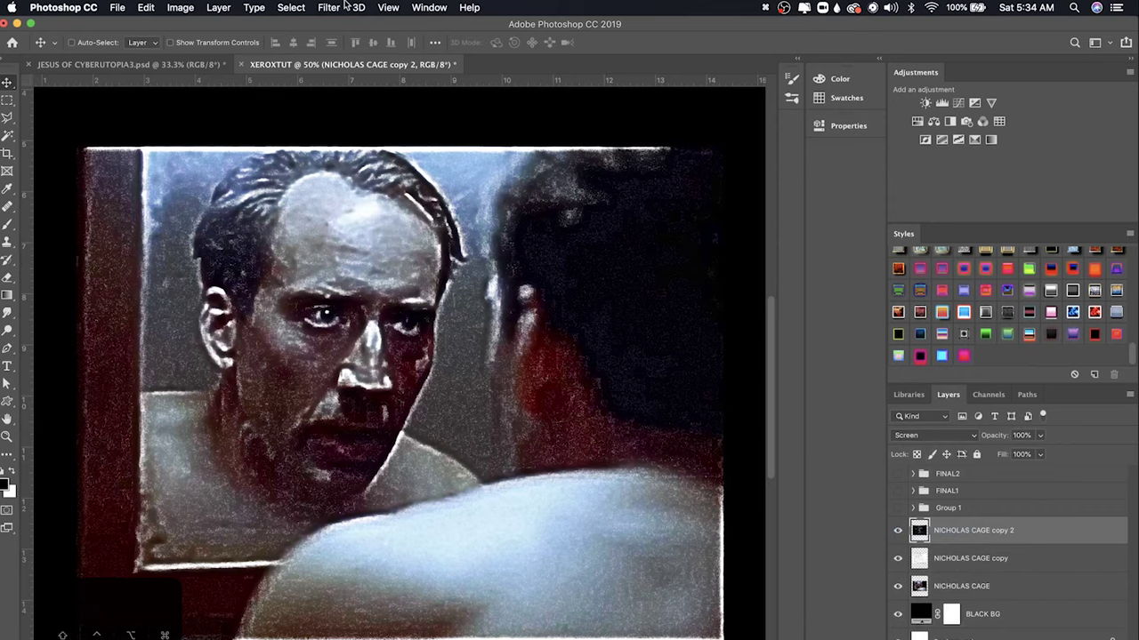
Apply a 4.7-pixel Gaussian Blur to the screened layer.
{"action": "left_click", "coordinate": [341, 7]}
{"action": "mouse_move", "coordinate": [369, 171]}
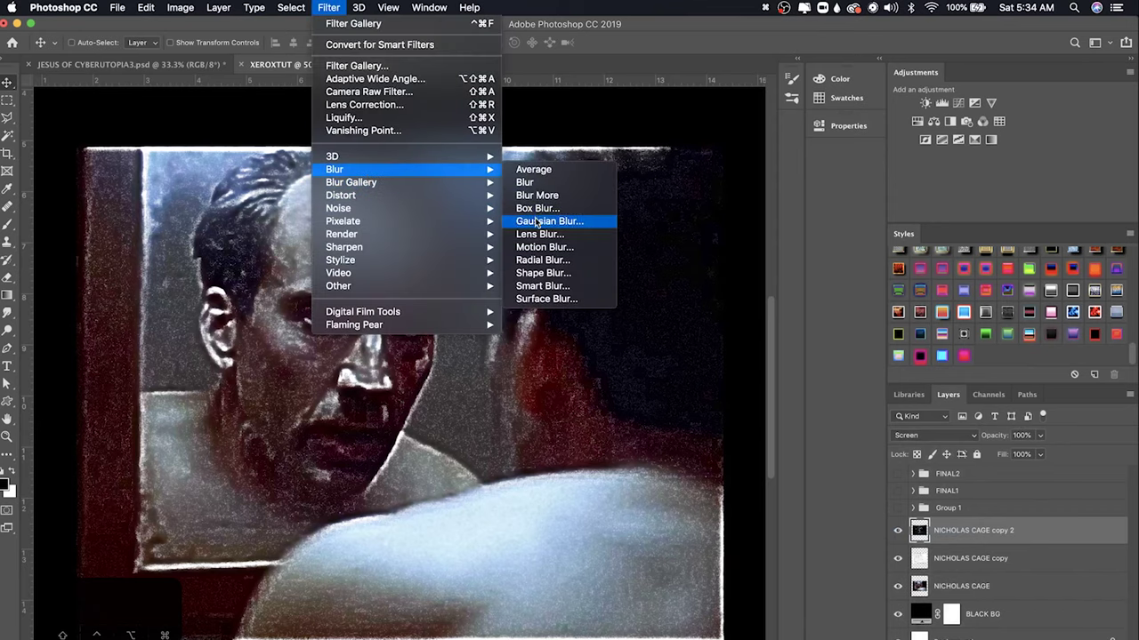
{"action": "left_click", "coordinate": [537, 221]}
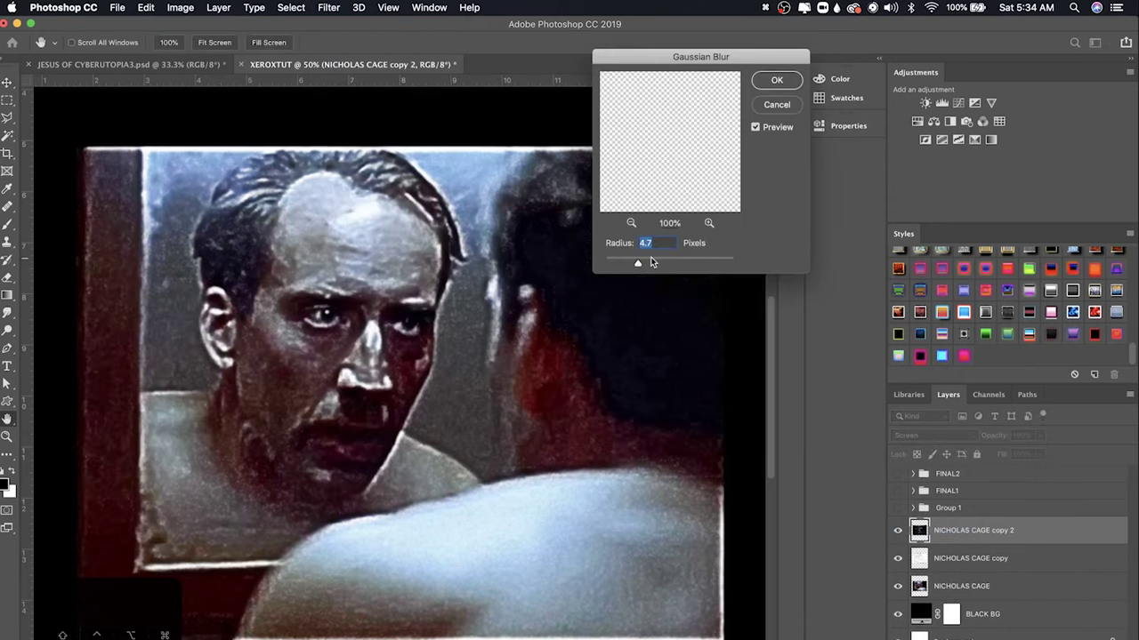
{"action": "key", "text": "Return"}
Lower the layer's opacity to 35%, then check the whole image and hide the layer to compare.
{"action": "left_click", "coordinate": [1038, 437]}
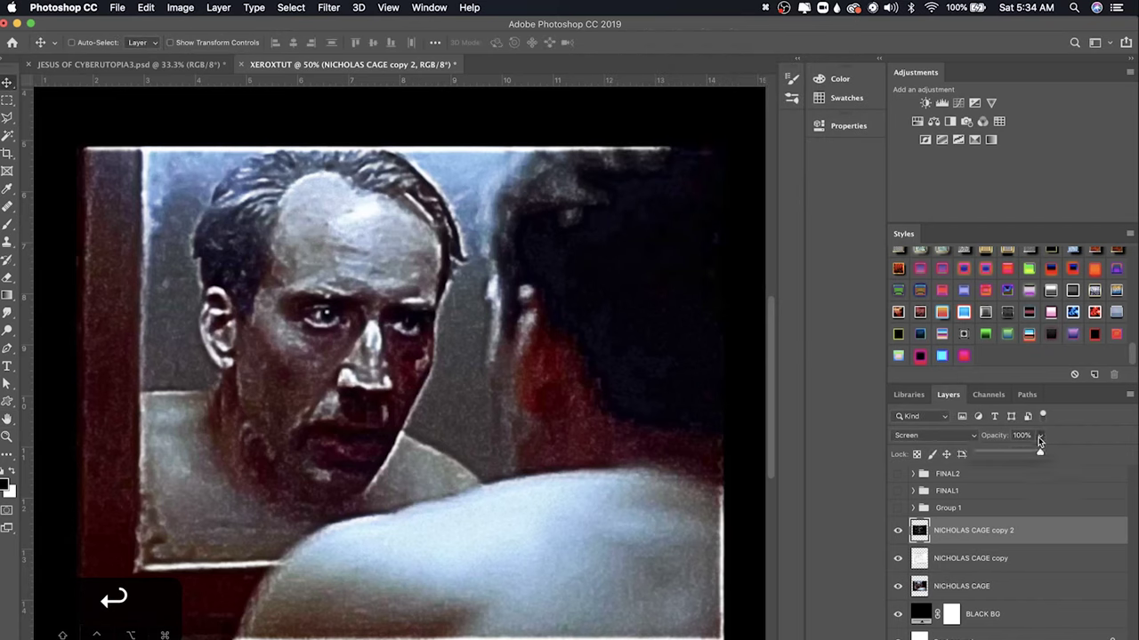
{"action": "left_click_drag", "start_coordinate": [1013, 452], "coordinate": [999, 454]}
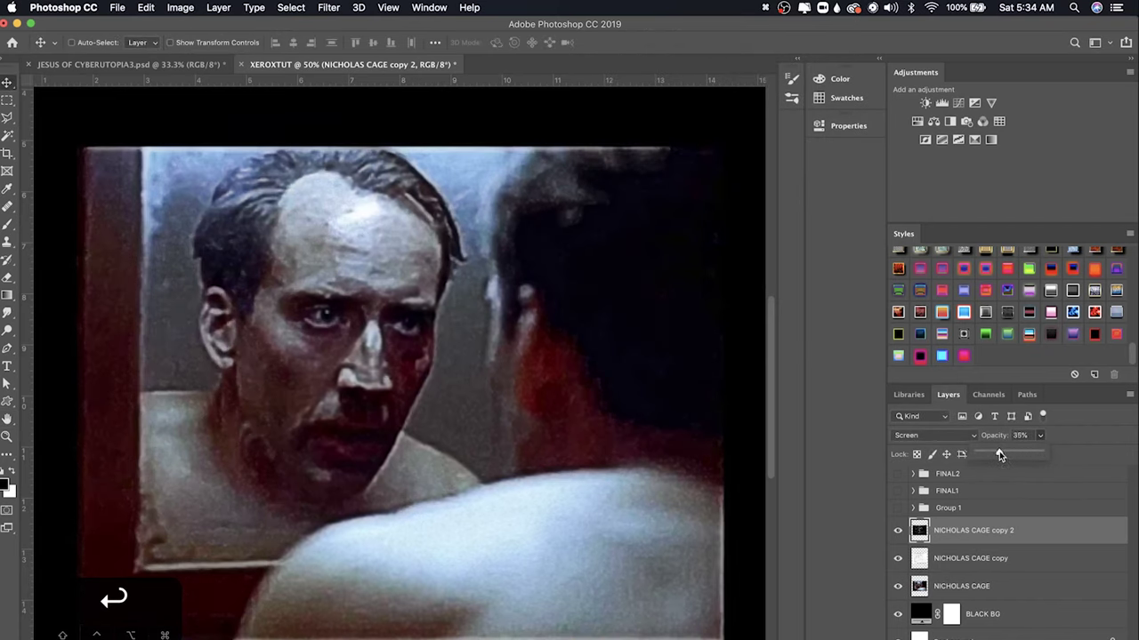
{"action": "left_click", "coordinate": [967, 532]}
{"action": "key", "text": "super+minus"}
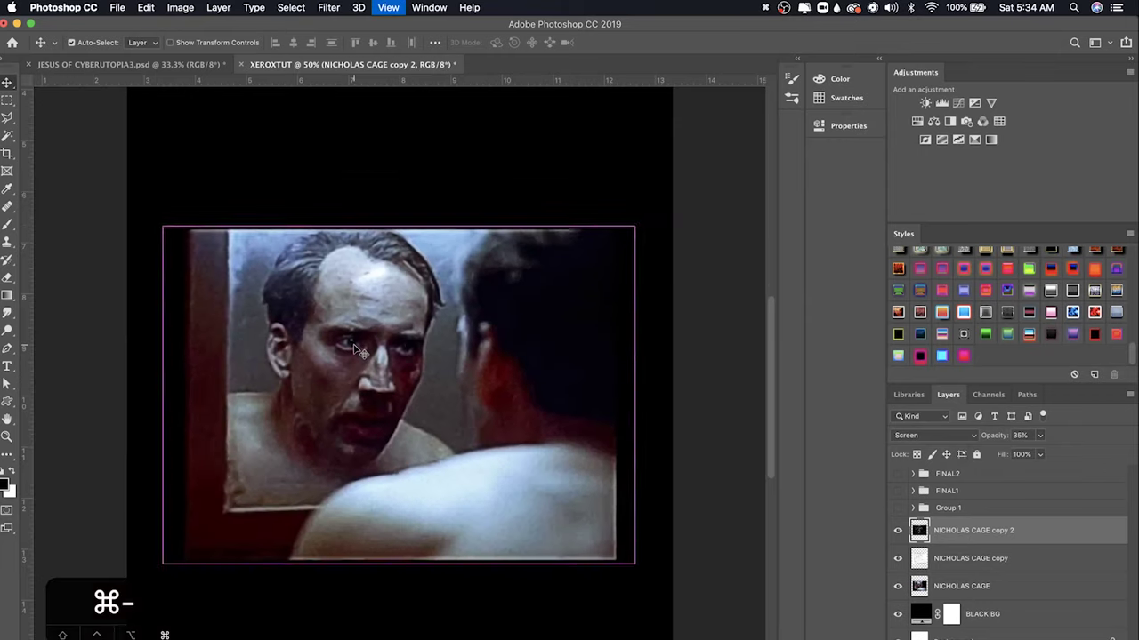
{"action": "key", "text": "super+equal"}
{"action": "left_click", "coordinate": [896, 530]}
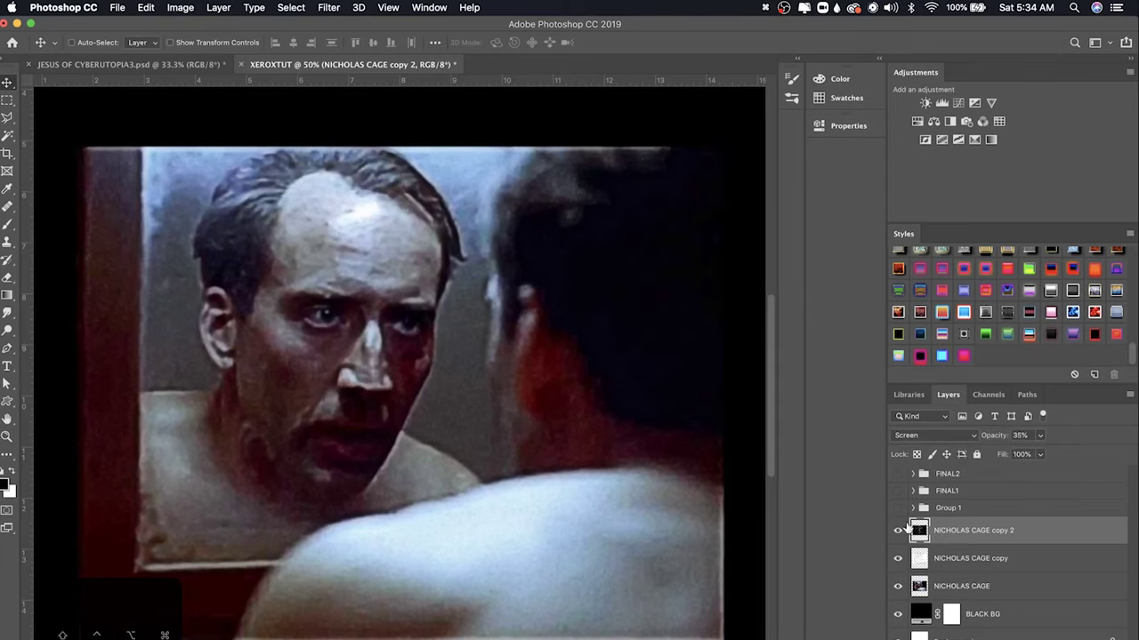
Show the blurred layer again and group the three NICHOLAS CAGE layers as Group 2.
{"action": "left_click", "coordinate": [896, 530]}
{"action": "left_click", "coordinate": [948, 588], "text": "shift"}
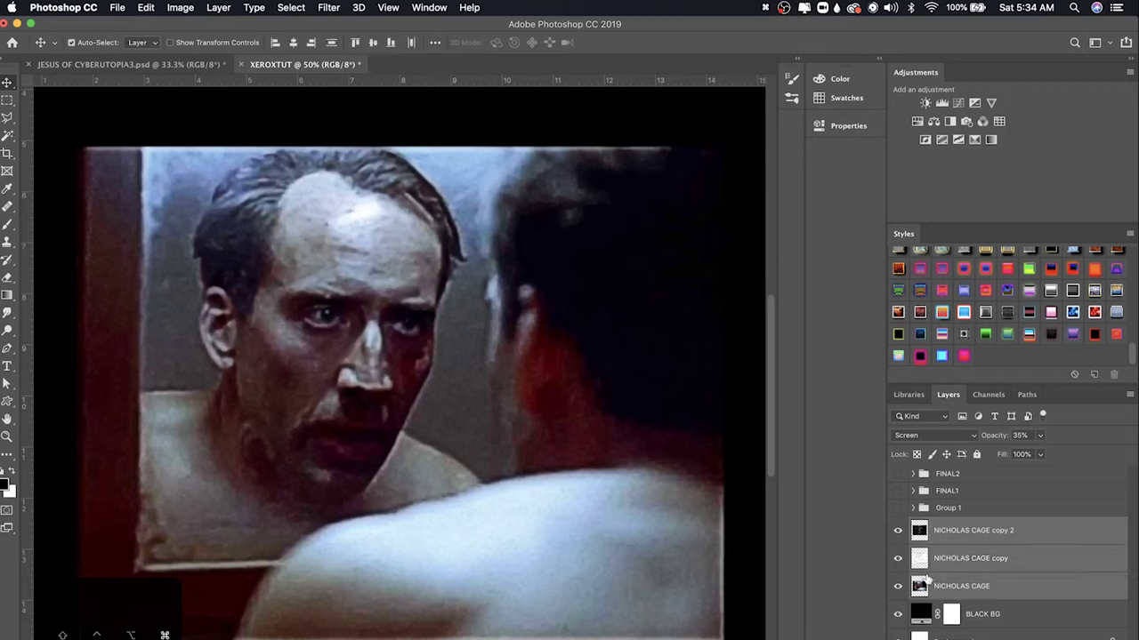
{"action": "key", "text": "super+g"}
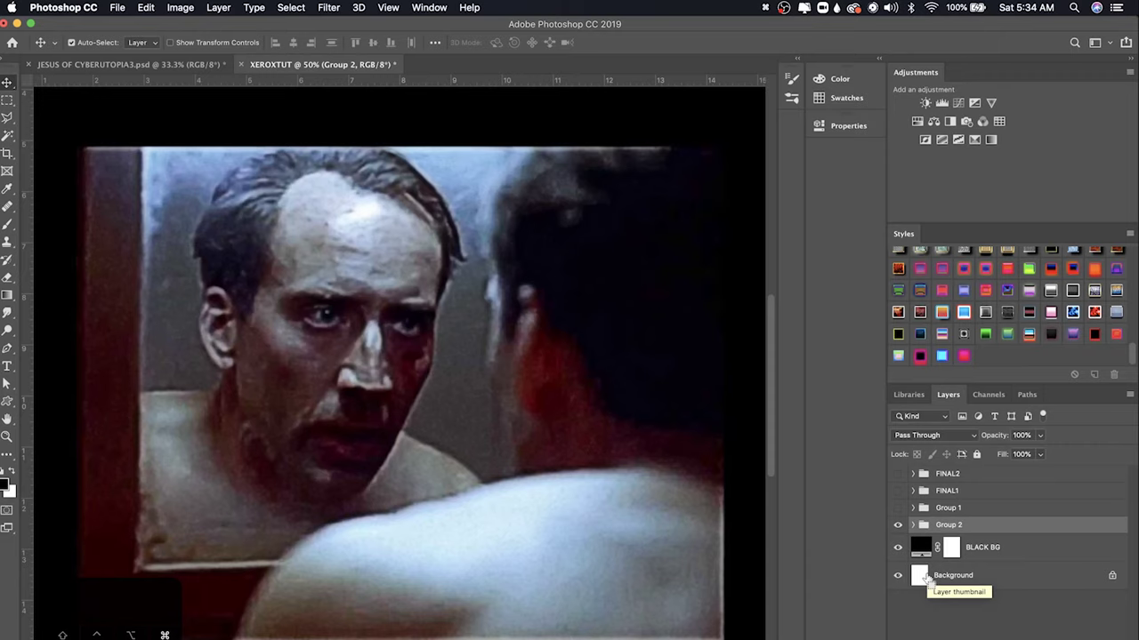
Merge a copy of Group 2 into one layer, hide the original group, and duplicate the merged layer.
{"action": "key", "text": "super+j"}
{"action": "key", "text": "super+e"}
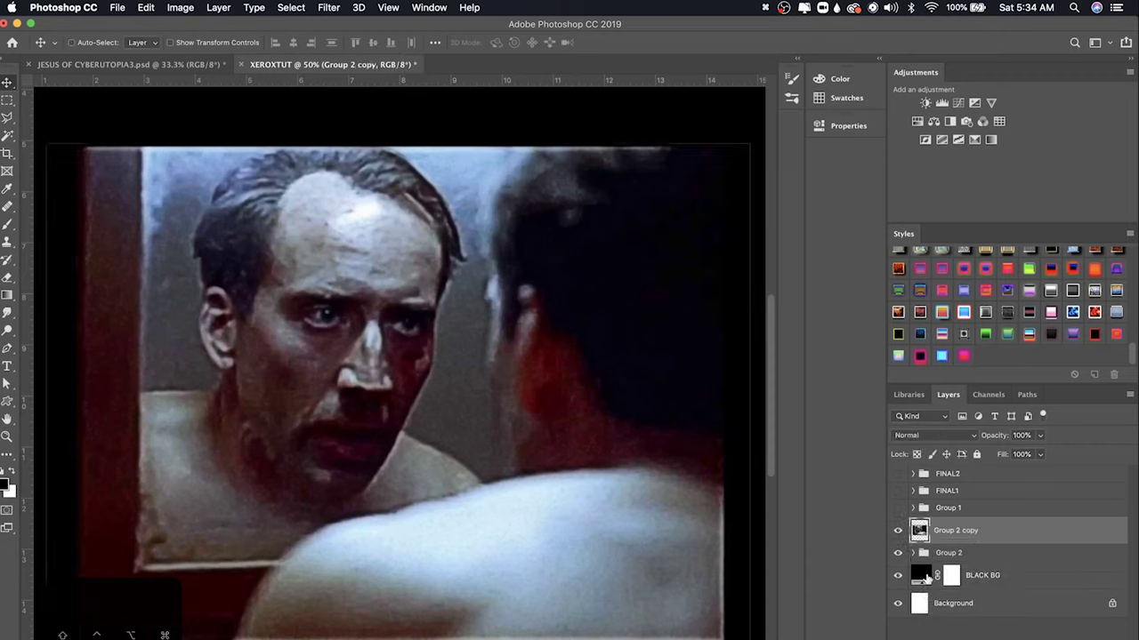
{"action": "left_click", "coordinate": [897, 553]}
{"action": "key", "text": "ctrl+j"}
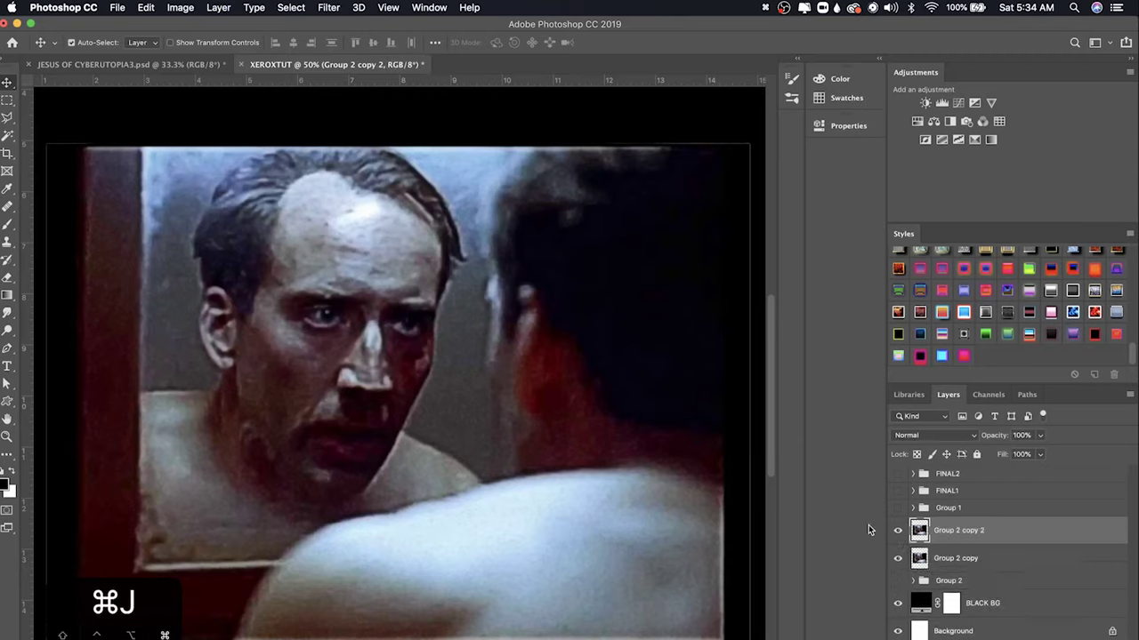
In the Filter Gallery, replace Photocopy with Stamp (Light/Dark Balance 5) and Grain.
{"action": "left_click", "coordinate": [326, 7]}
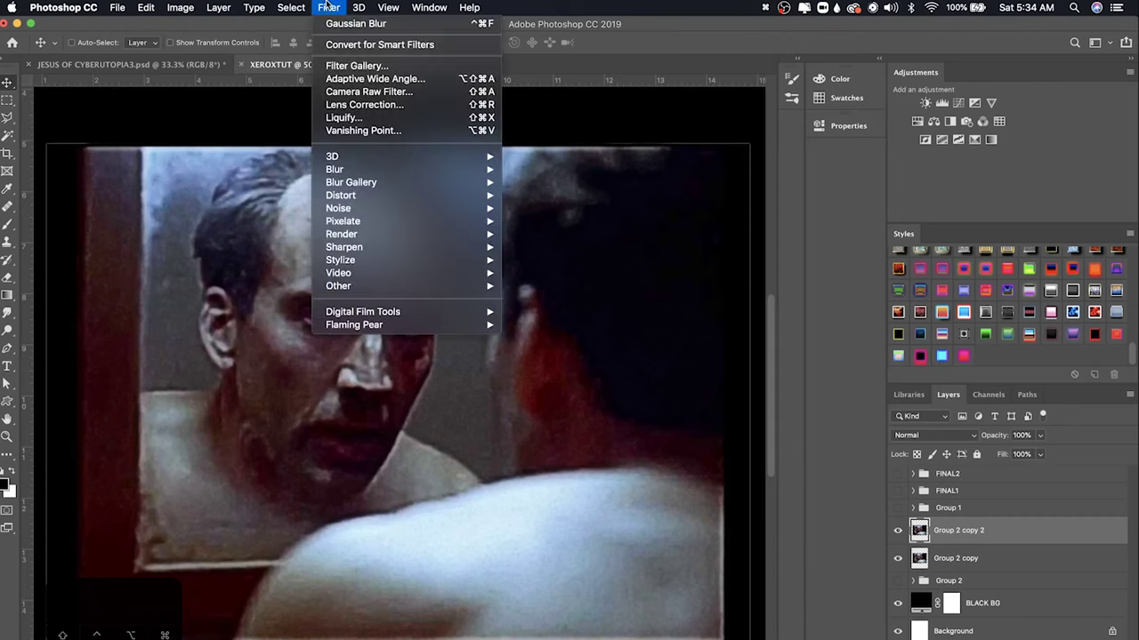
{"action": "left_click", "coordinate": [350, 67]}
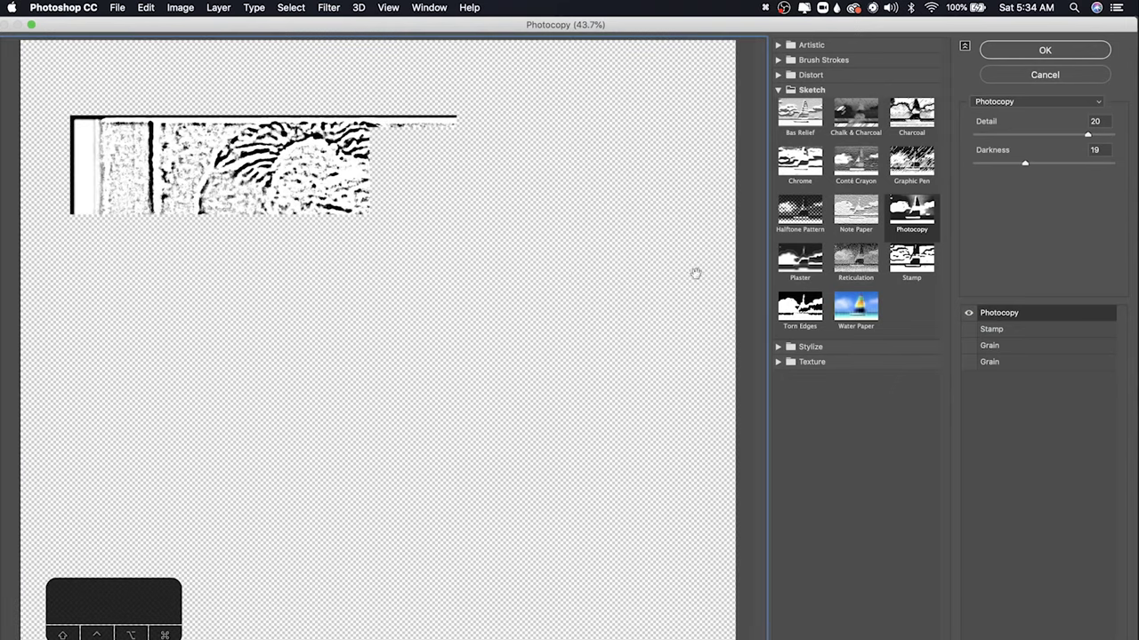
{"action": "left_click", "coordinate": [972, 315]}
{"action": "left_click_drag", "start_coordinate": [968, 330], "coordinate": [969, 362]}
{"action": "left_click", "coordinate": [992, 330]}
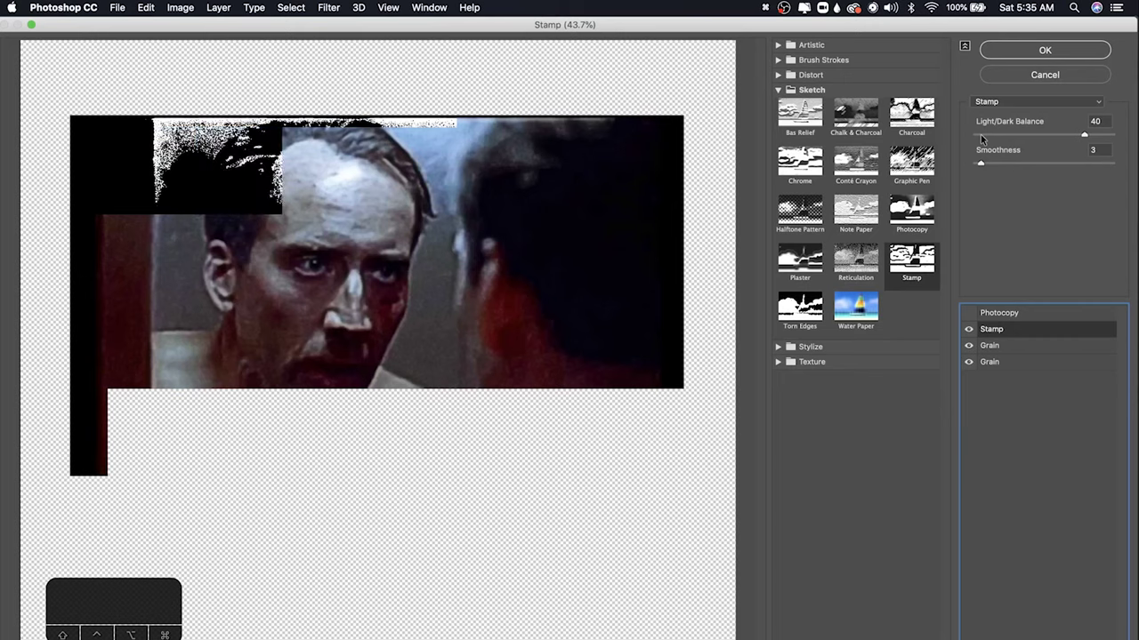
{"action": "left_click_drag", "start_coordinate": [983, 136], "coordinate": [990, 136]}
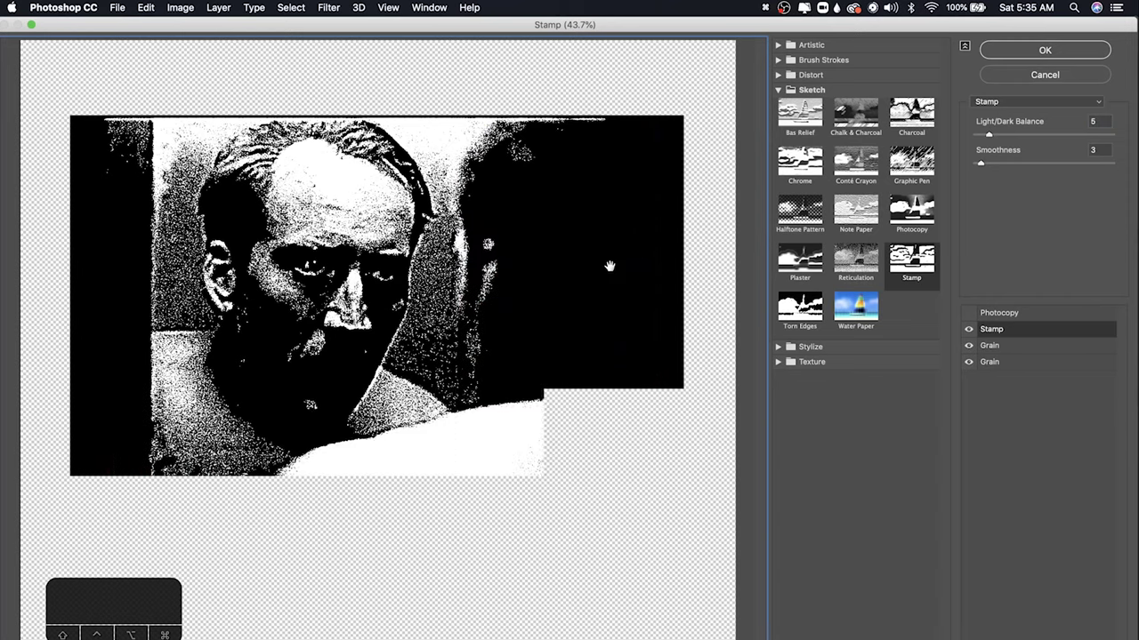
{"action": "left_click", "coordinate": [1021, 49]}
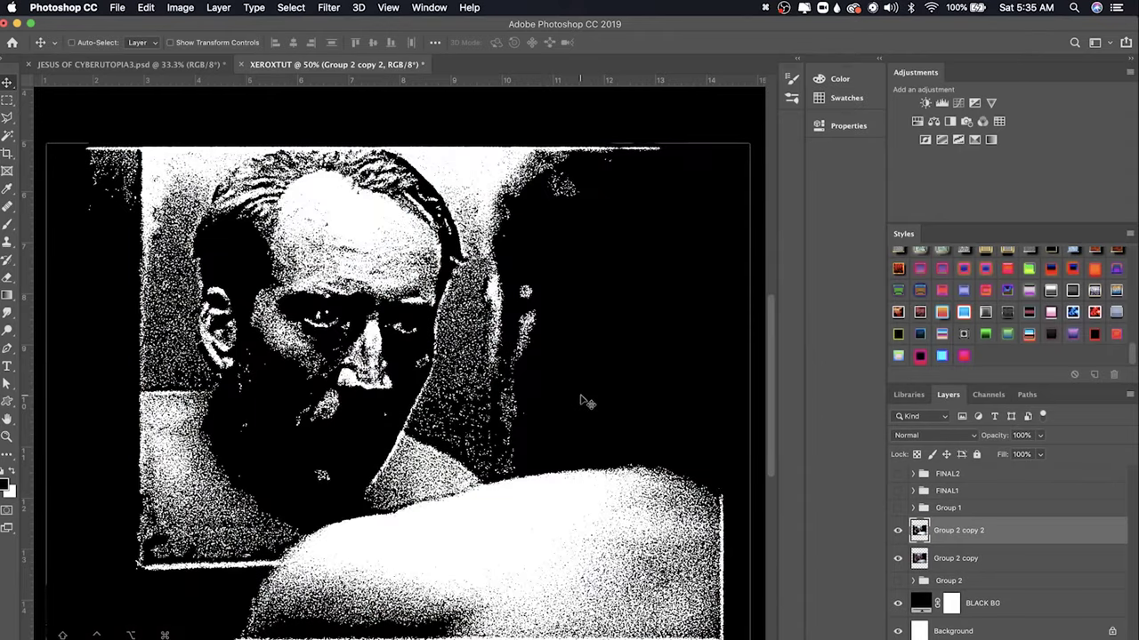
{"action": "key", "text": "super+minus"}
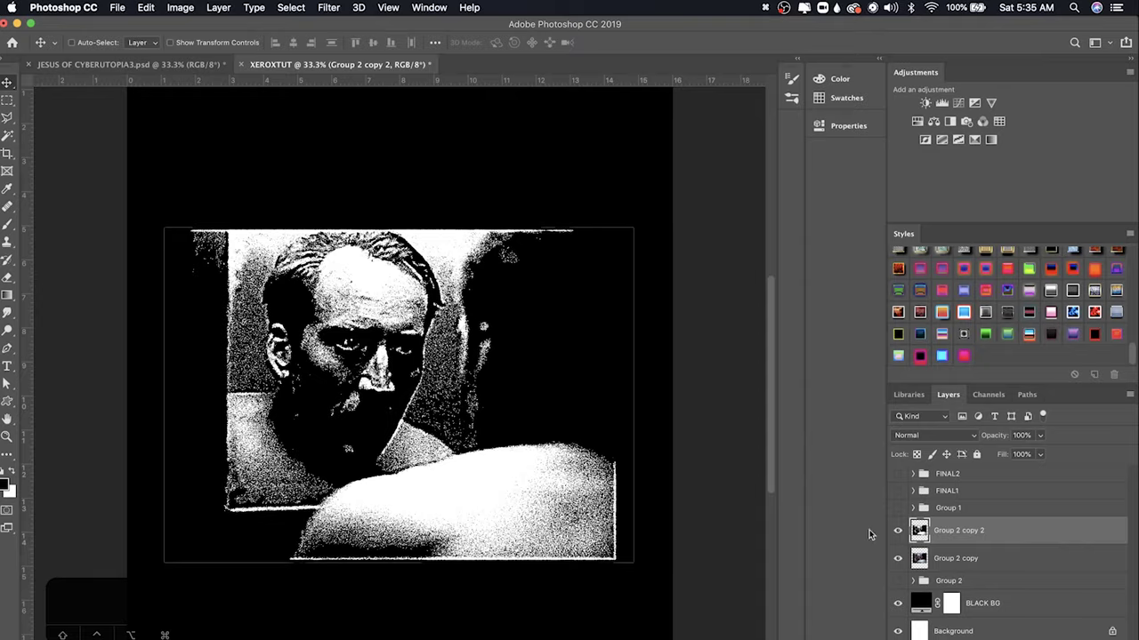
{"action": "key", "text": "super+plus"}
{"action": "key", "text": "super+plus"}
{"action": "key", "text": "super+plus"}
{"action": "key", "text": "super+plus"}
{"action": "scroll", "coordinate": [645, 530], "scroll_direction": "down", "scroll_amount": 10}
{"action": "scroll", "coordinate": [645, 529], "scroll_direction": "right", "scroll_amount": 10}
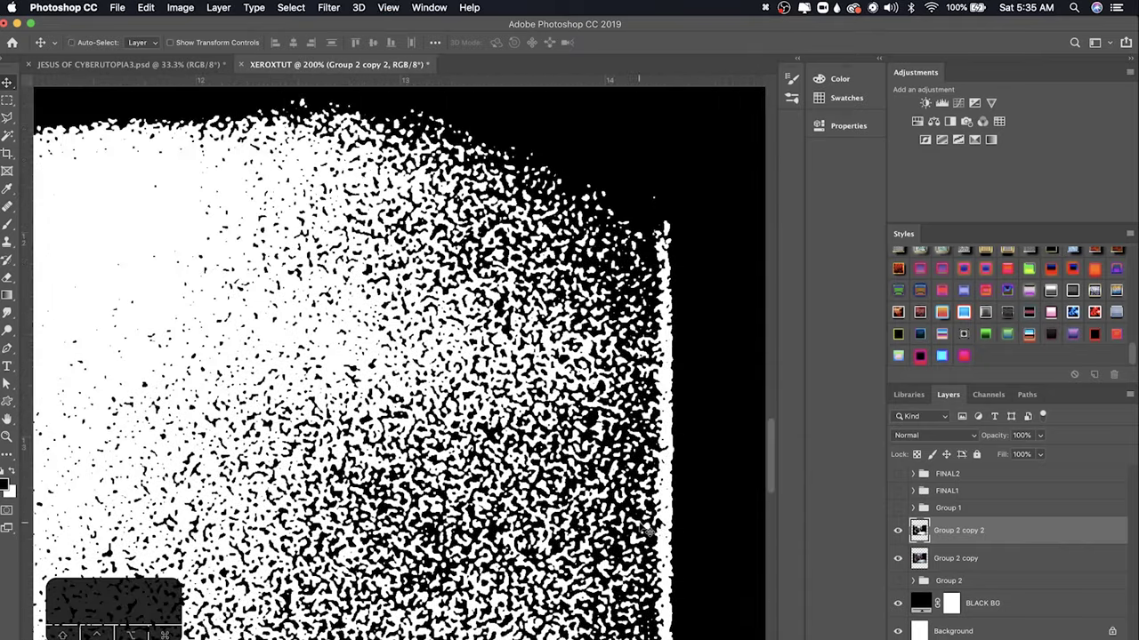
{"action": "key", "text": "super+0"}
{"action": "key", "text": "super+minus"}
{"action": "key", "text": "super+equal"}
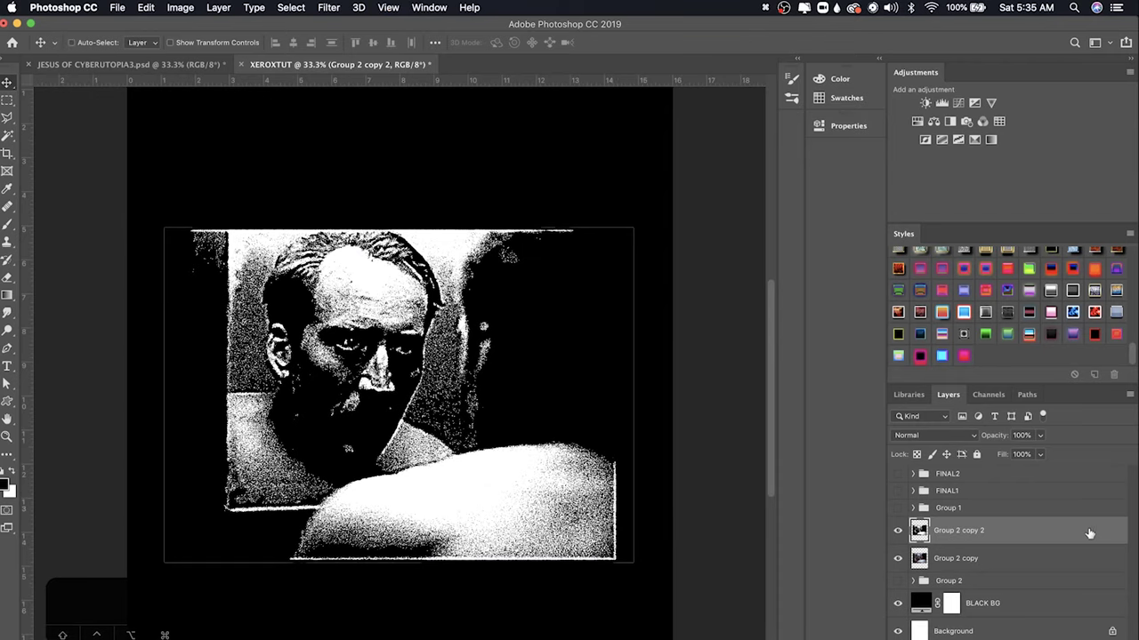
Give Group 2 copy 2 a light blue #73d0ef Color Overlay layer style.
{"action": "double_click", "coordinate": [1089, 531]}
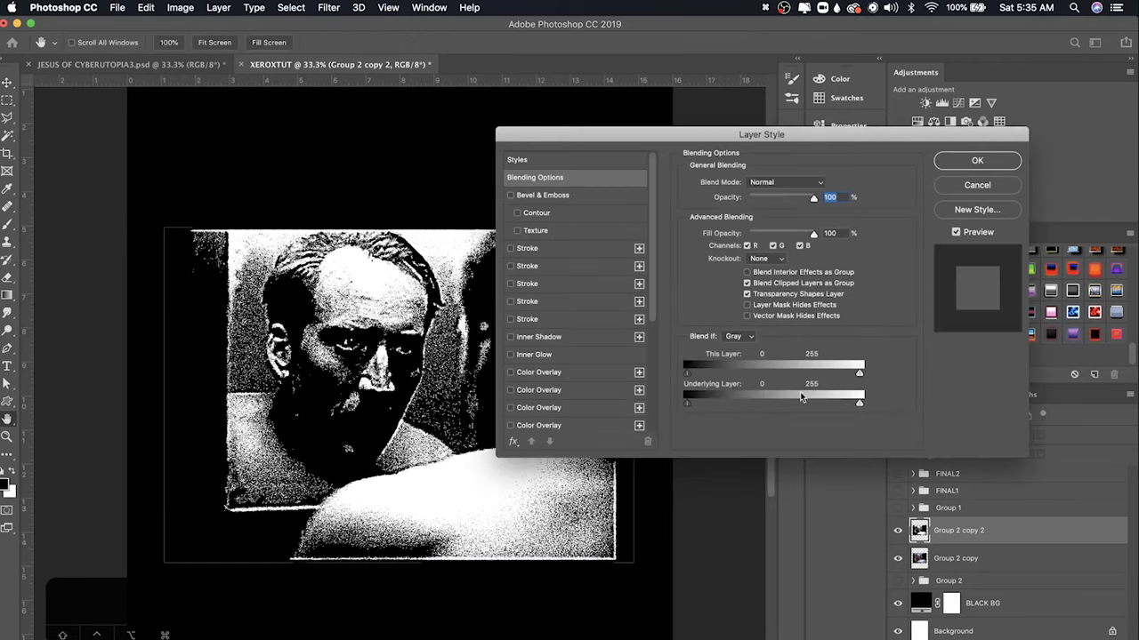
{"action": "left_click", "coordinate": [523, 373]}
{"action": "left_click", "coordinate": [825, 185]}
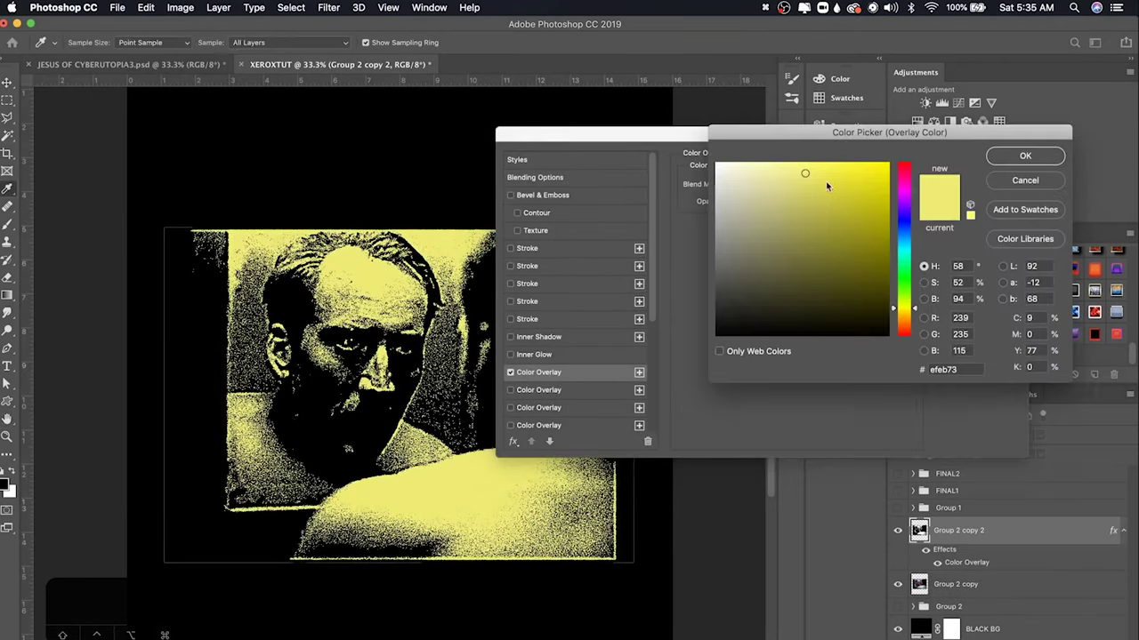
{"action": "left_click", "coordinate": [898, 241]}
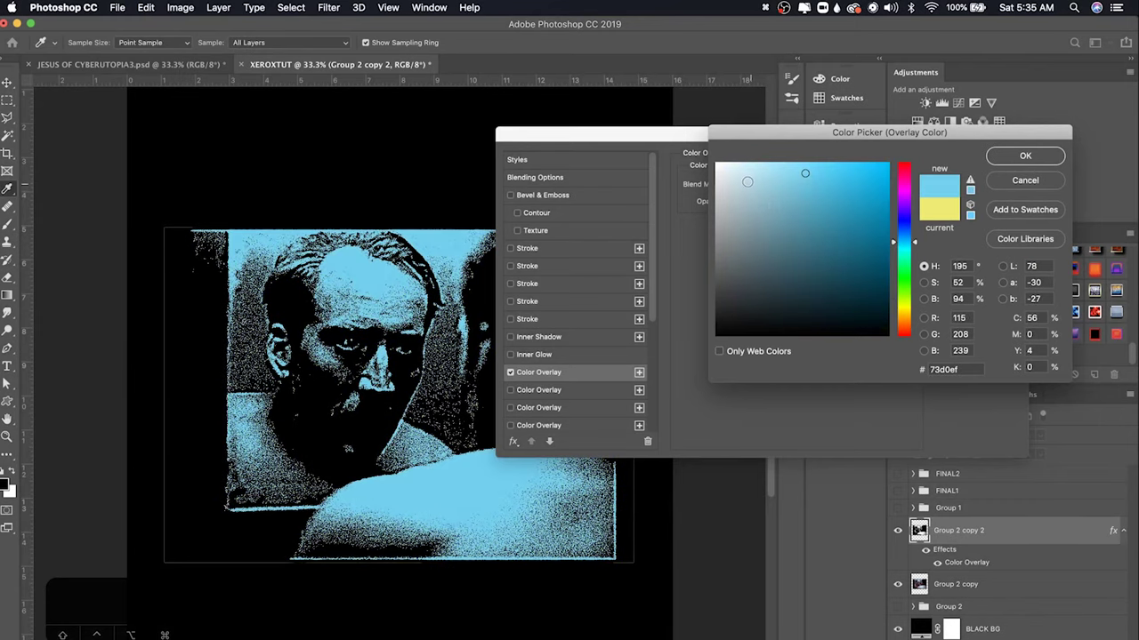